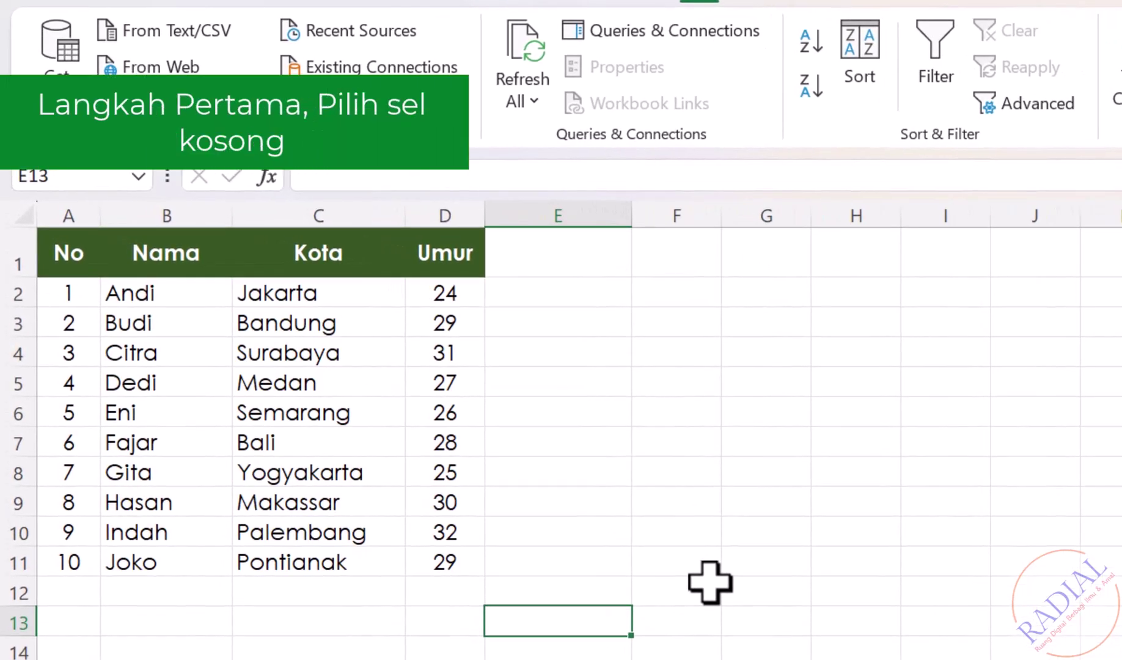
- In F3, start =INDEX(C2:C11;MATCH("Citra"; to look up Citra's city
{"action": "left_click", "coordinate": [699, 323]}
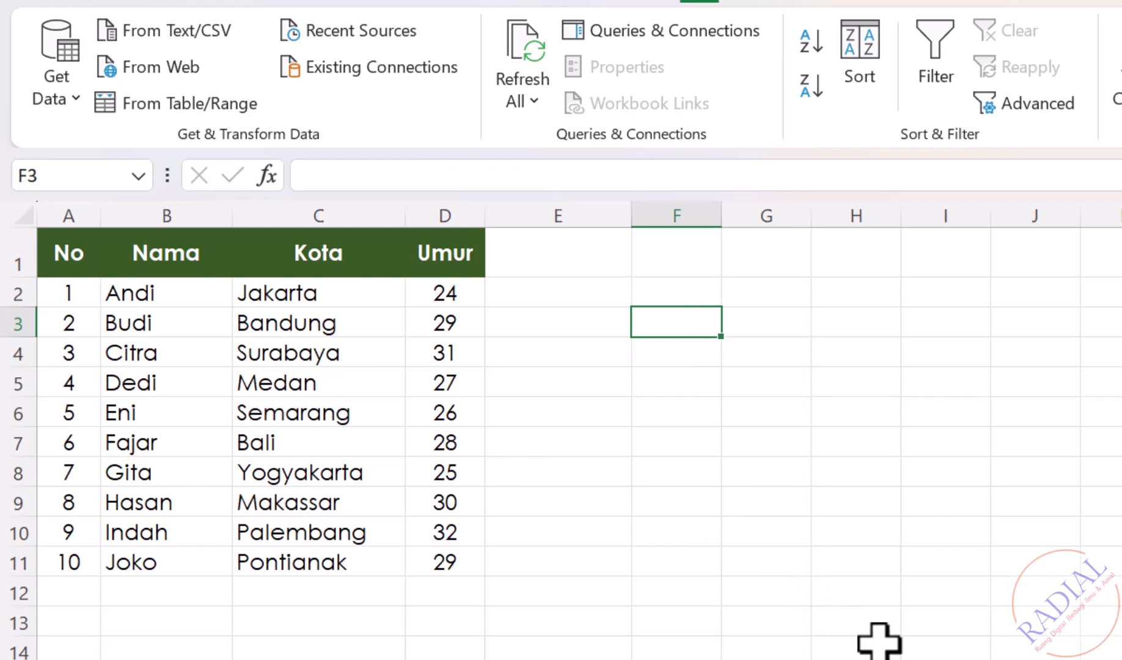
{"action": "type", "text": "="}
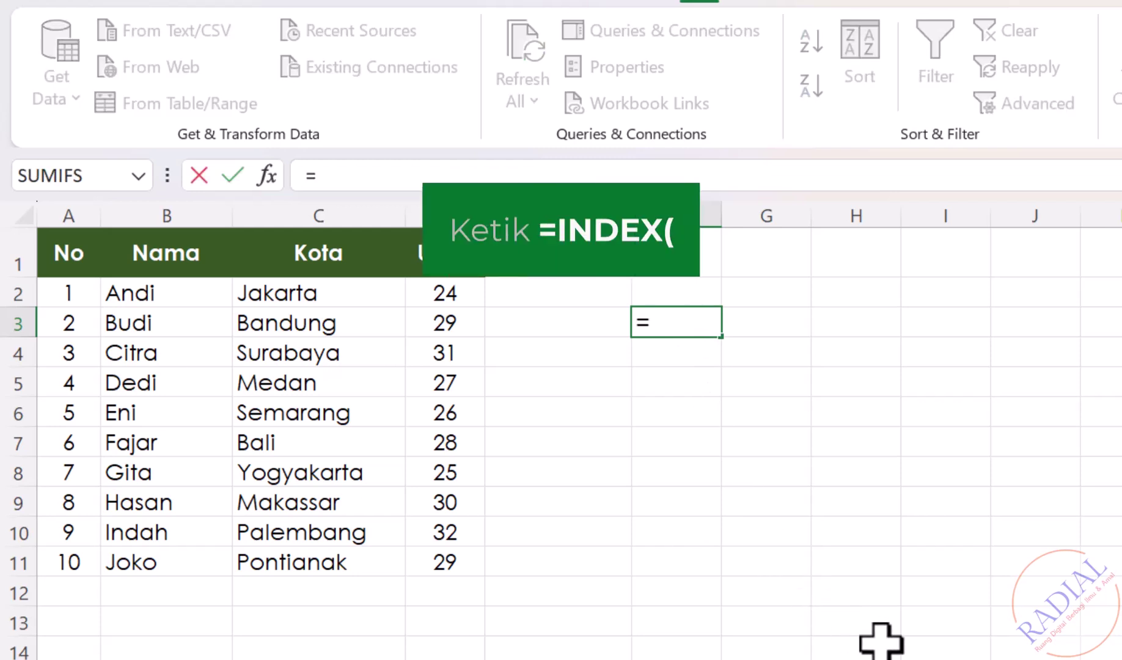
{"action": "type", "text": "IN"}
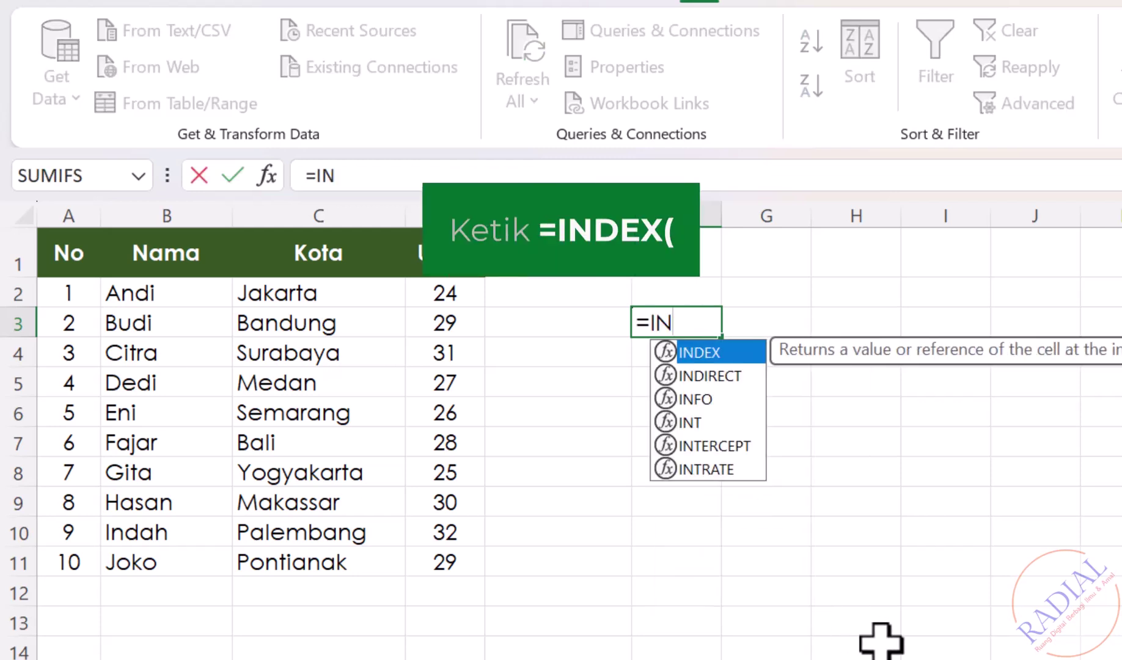
{"action": "type", "text": "DEX("}
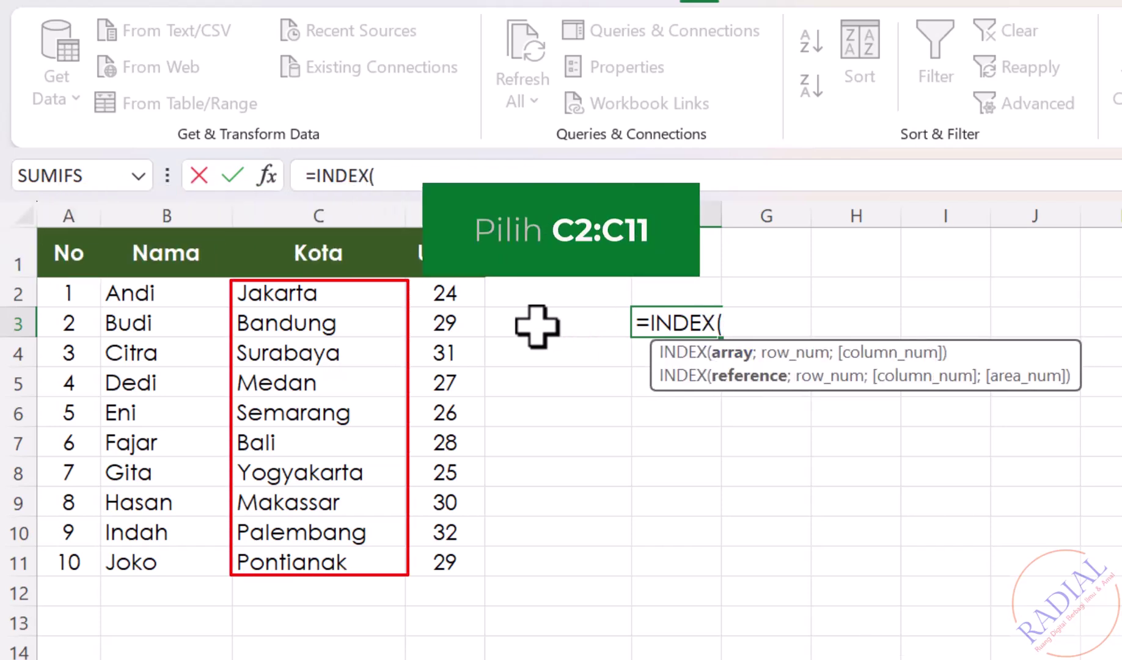
{"action": "left_click_drag", "start_coordinate": [365, 289], "coordinate": [327, 560]}
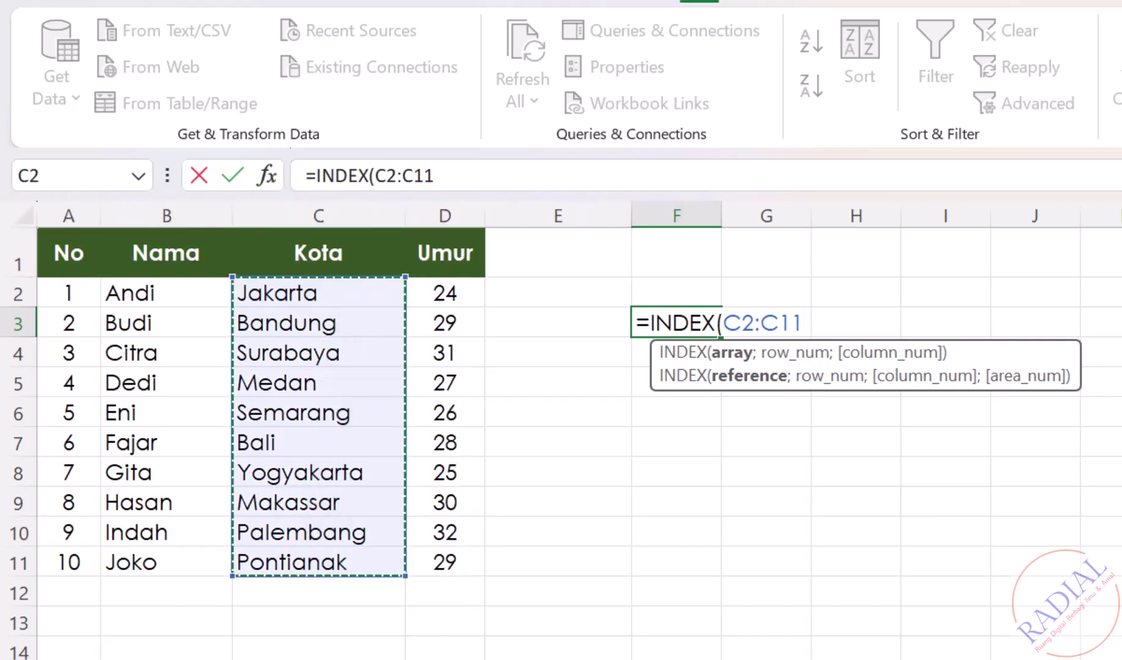
{"action": "type", "text": ";"}
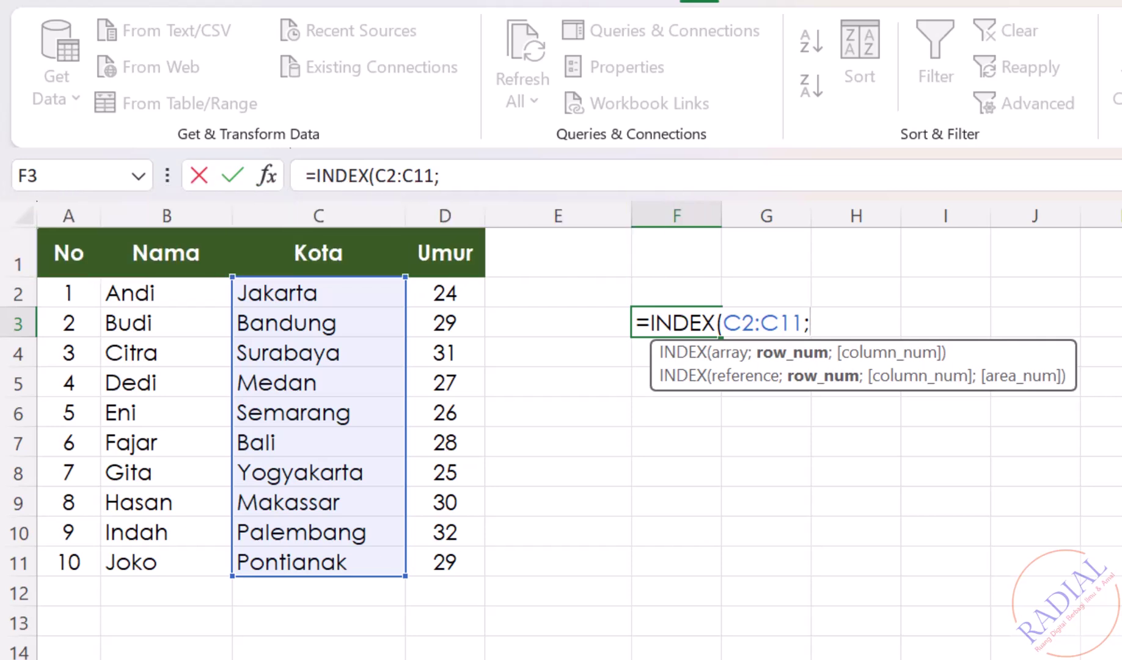
{"action": "type", "text": "MA"}
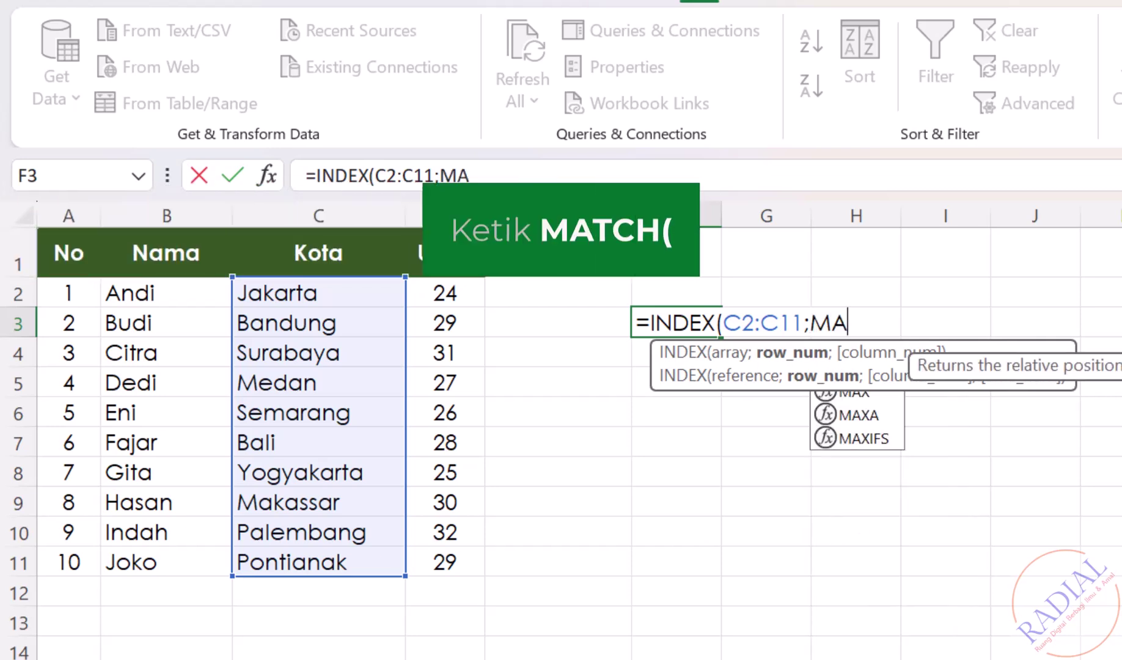
{"action": "type", "text": "TCH"}
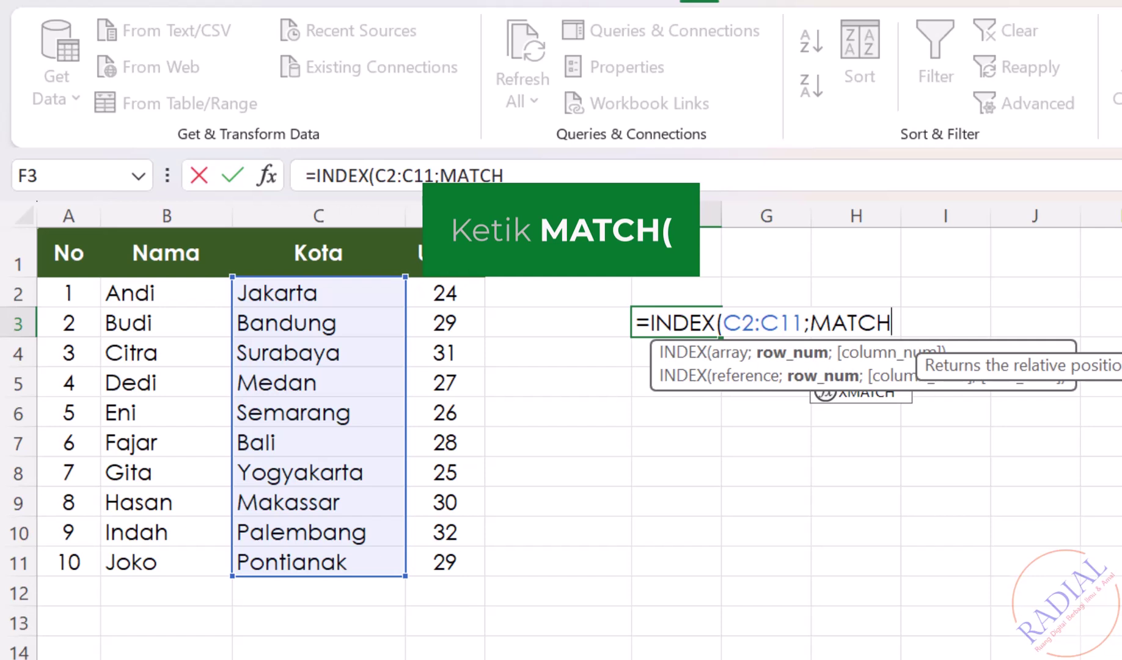
{"action": "type", "text": "("}
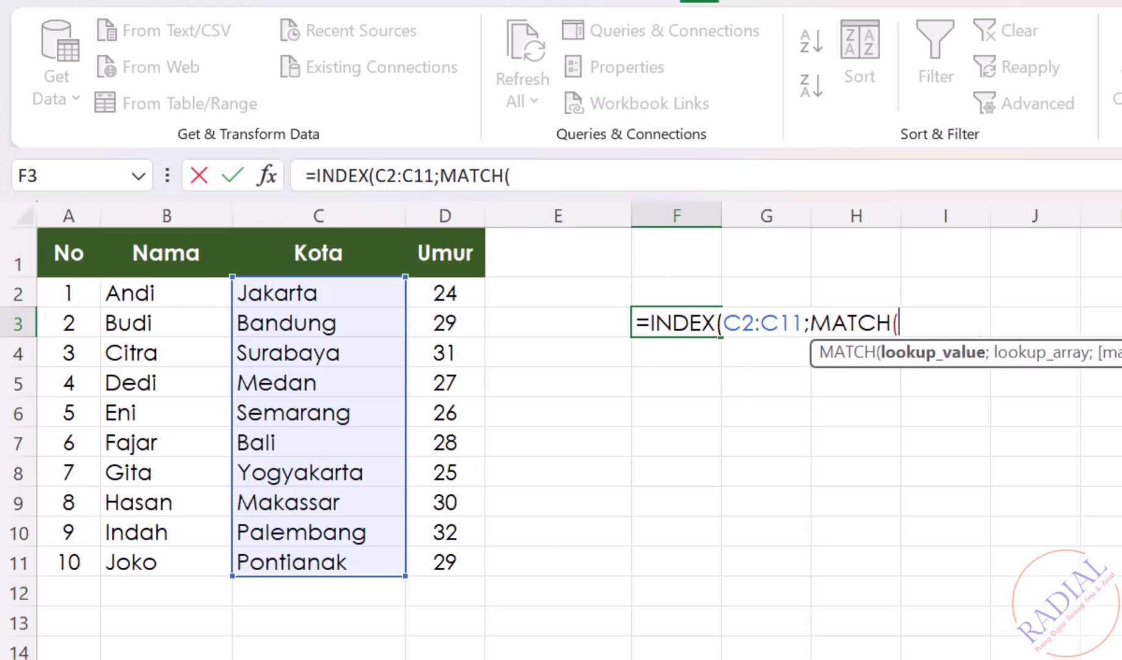
{"action": "type", "text": "\""}
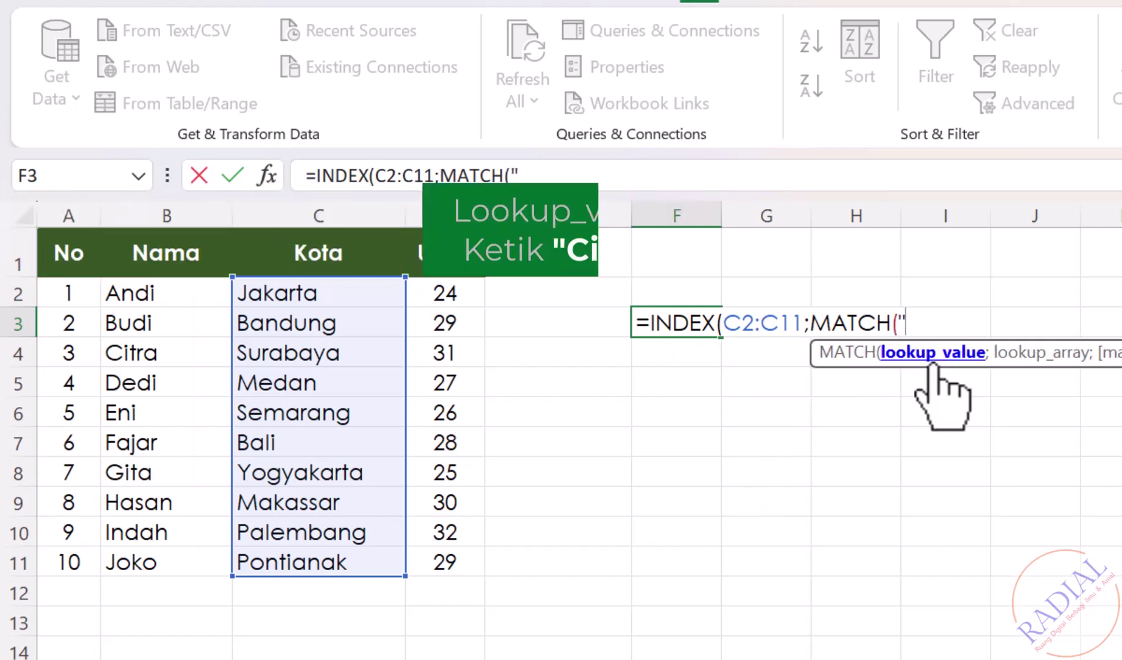
{"action": "type", "text": "c"}
{"action": "key", "text": "BackSpace"}
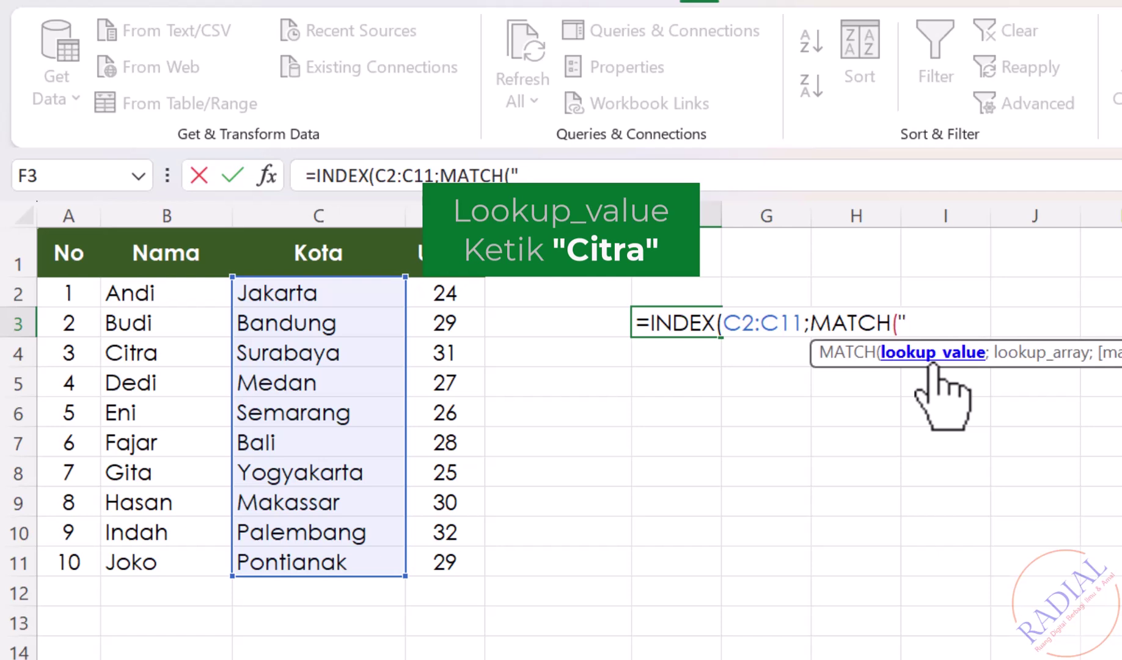
{"action": "type", "text": "Citra"}
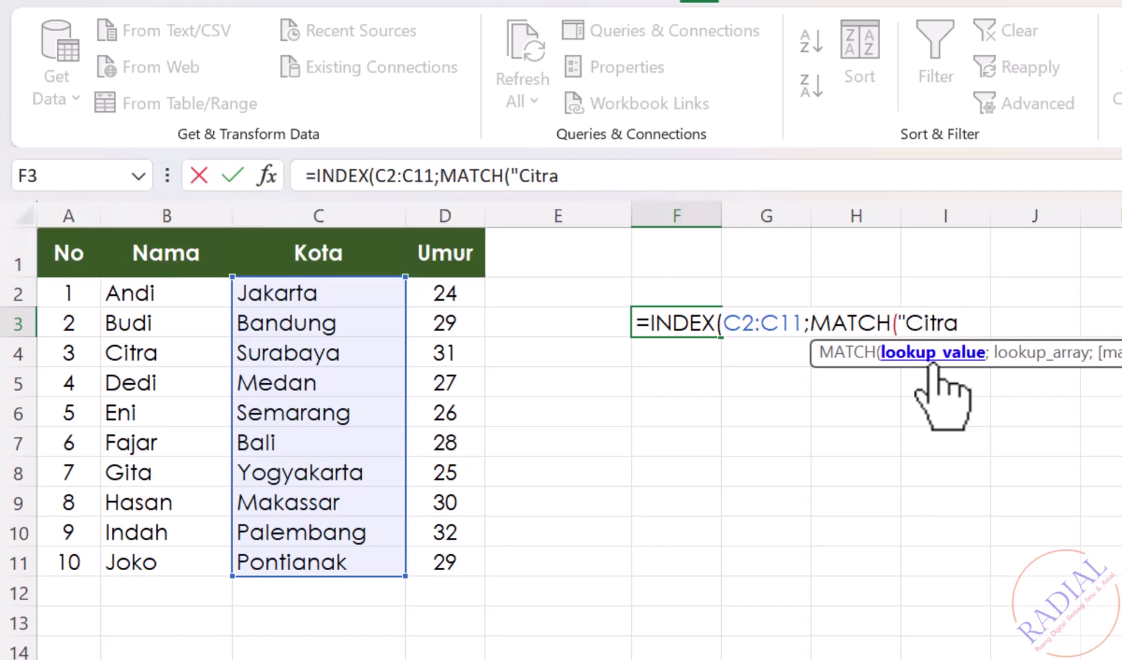
{"action": "type", "text": "\""}
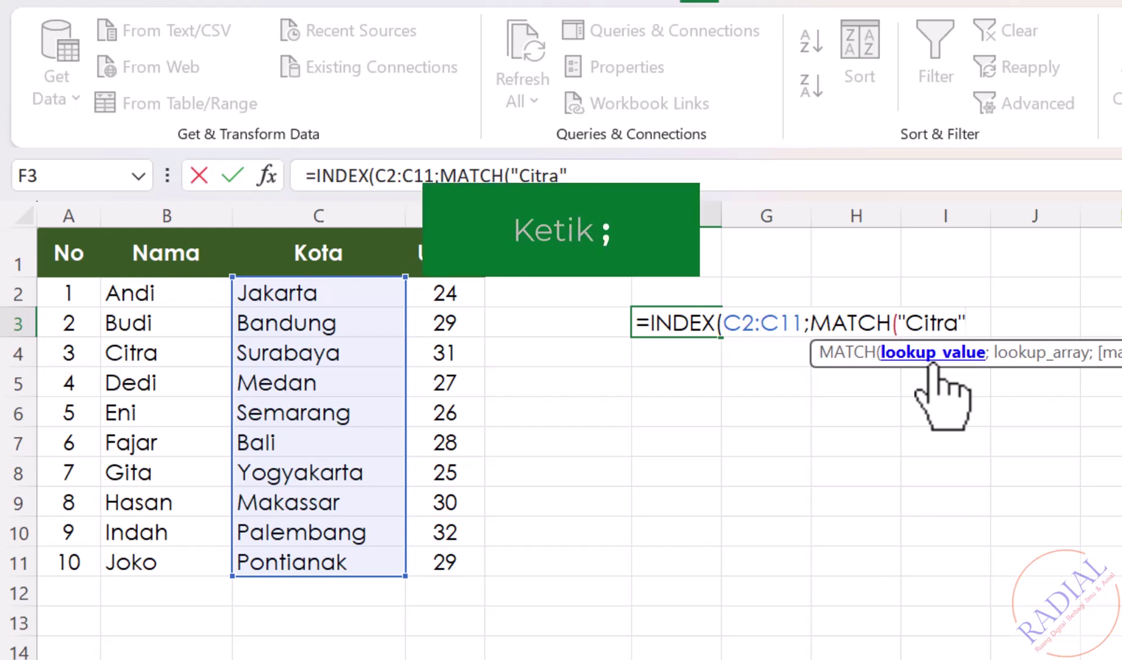
{"action": "type", "text": ";"}
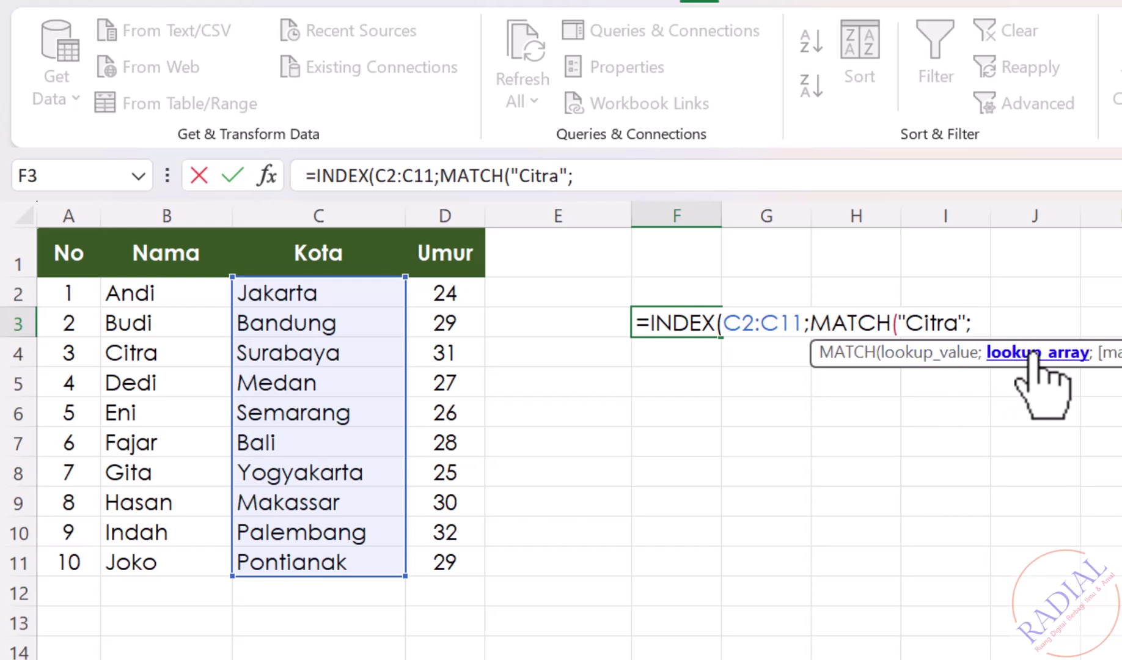
- Complete the match against names B2:B11 with exact match 0, so F3 shows Surabaya
{"action": "left_click", "coordinate": [183, 297]}
{"action": "left_click_drag", "start_coordinate": [183, 297], "coordinate": [163, 559]}
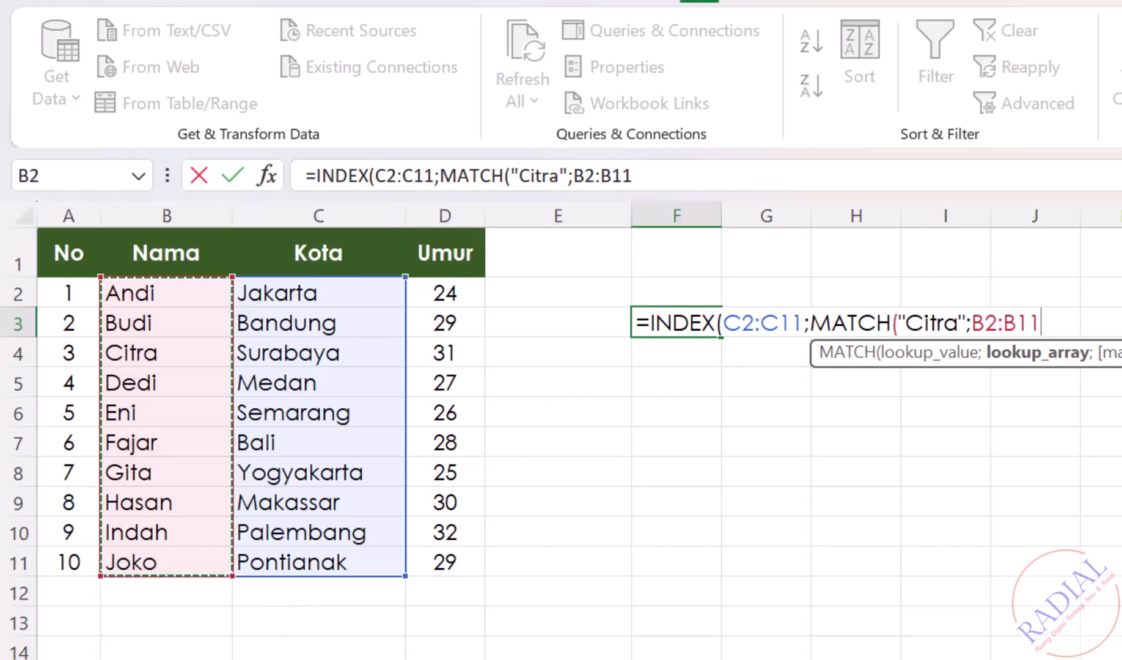
{"action": "type", "text": ";"}
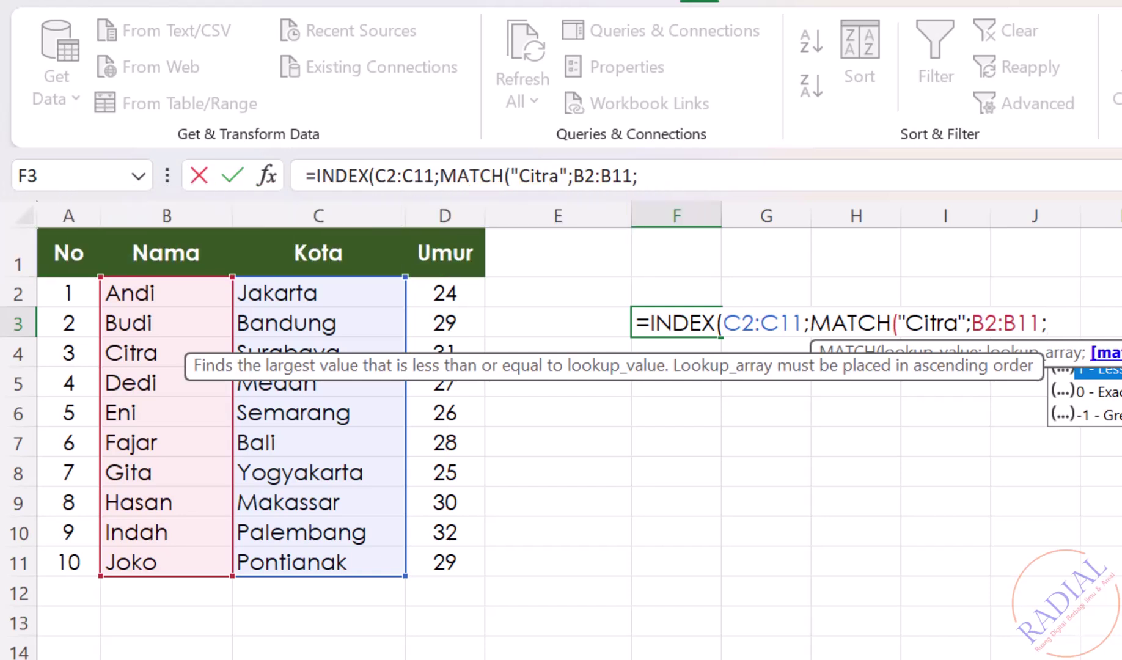
{"action": "type", "text": "0"}
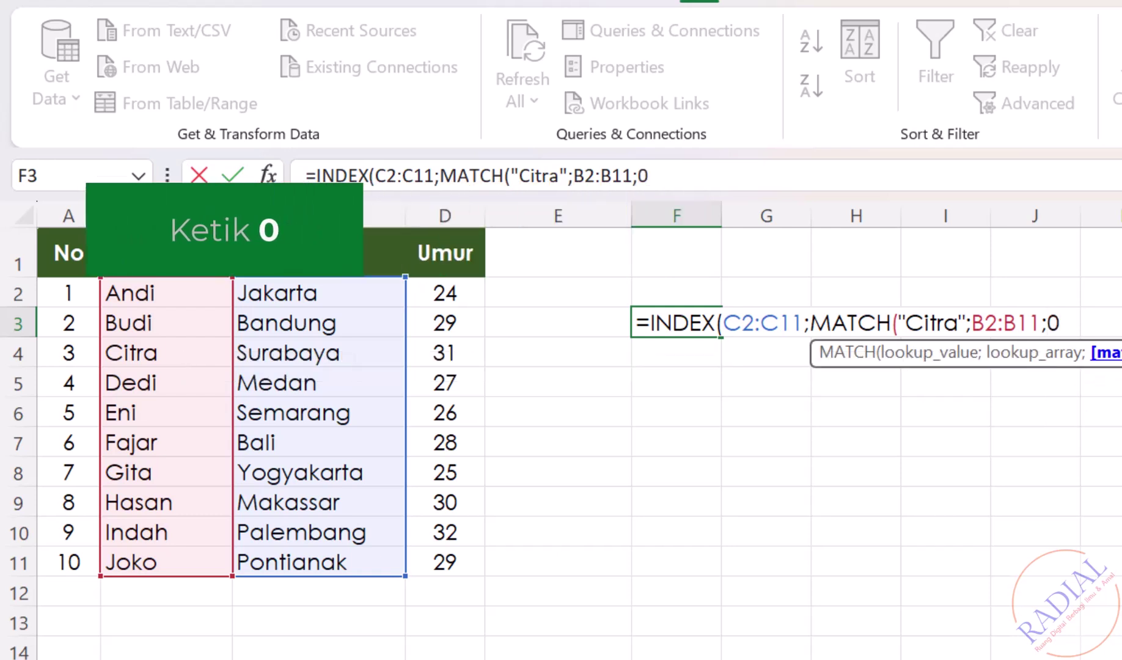
{"action": "type", "text": "))"}
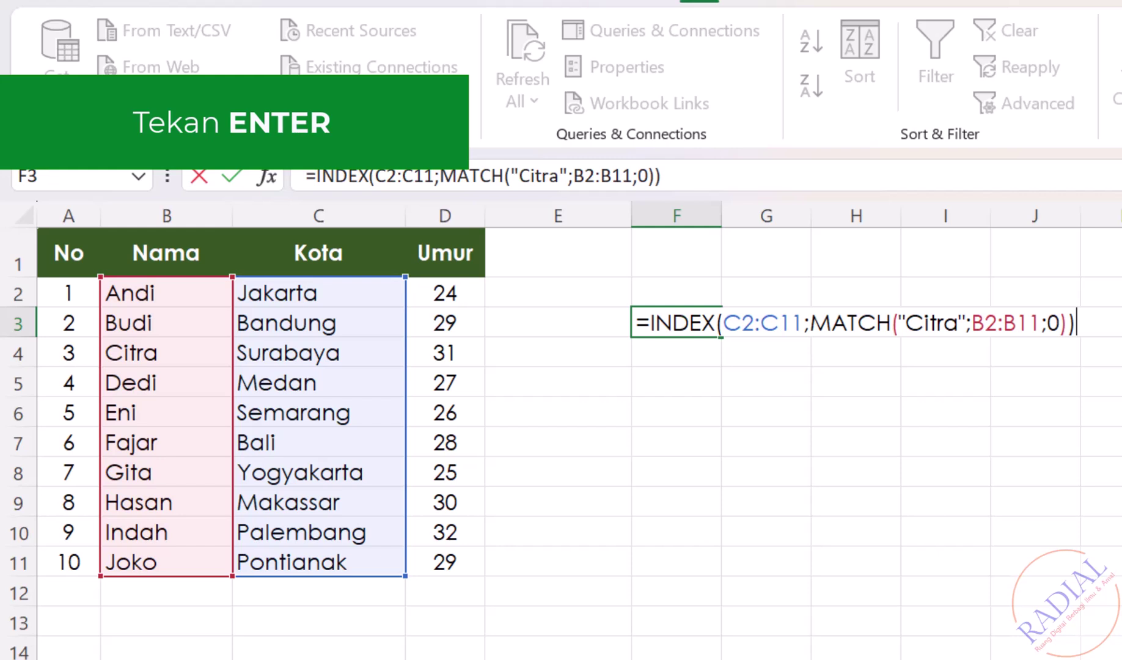
{"action": "key", "text": "Return"}
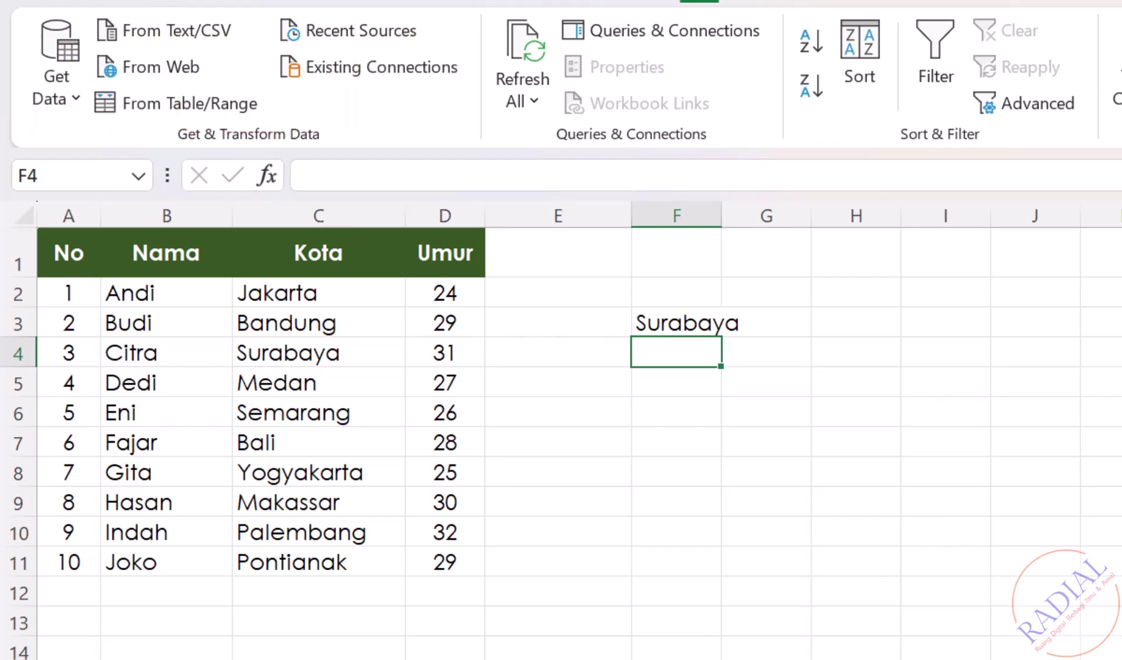
- Delete the Citra lookup formula from F3, leaving only the table
{"action": "left_click", "coordinate": [652, 319]}
{"action": "key", "text": "Delete"}
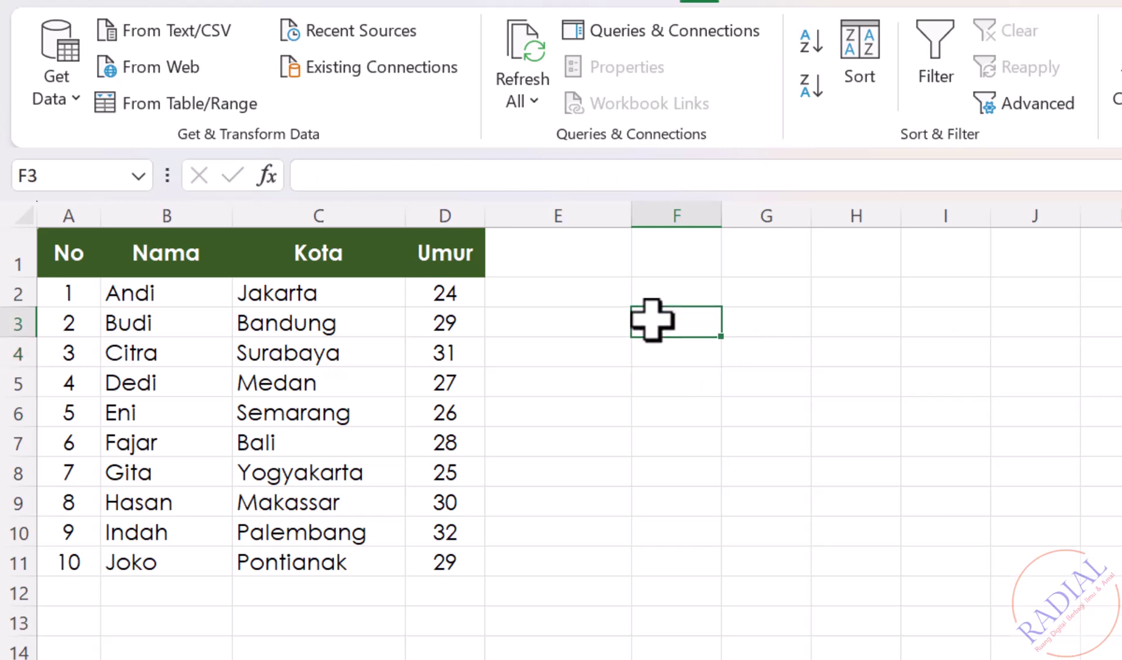
{"action": "left_click", "coordinate": [856, 657]}
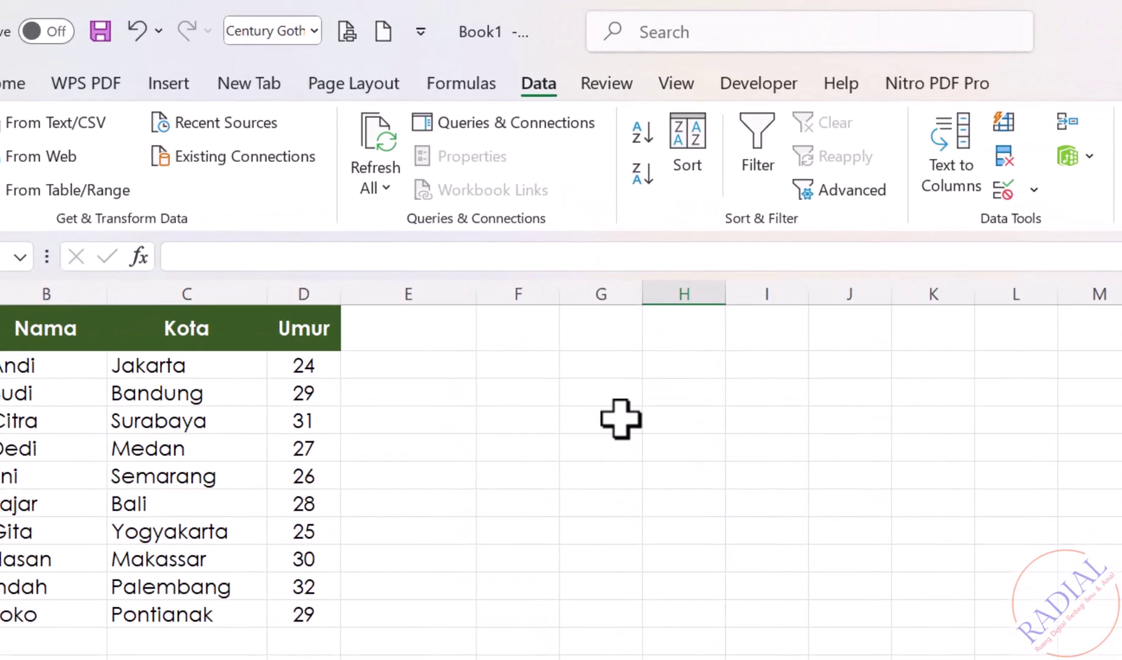
- In G4, begin =index(C2:C11;match( to return a city from the Kota column
{"action": "left_click", "coordinate": [480, 282]}
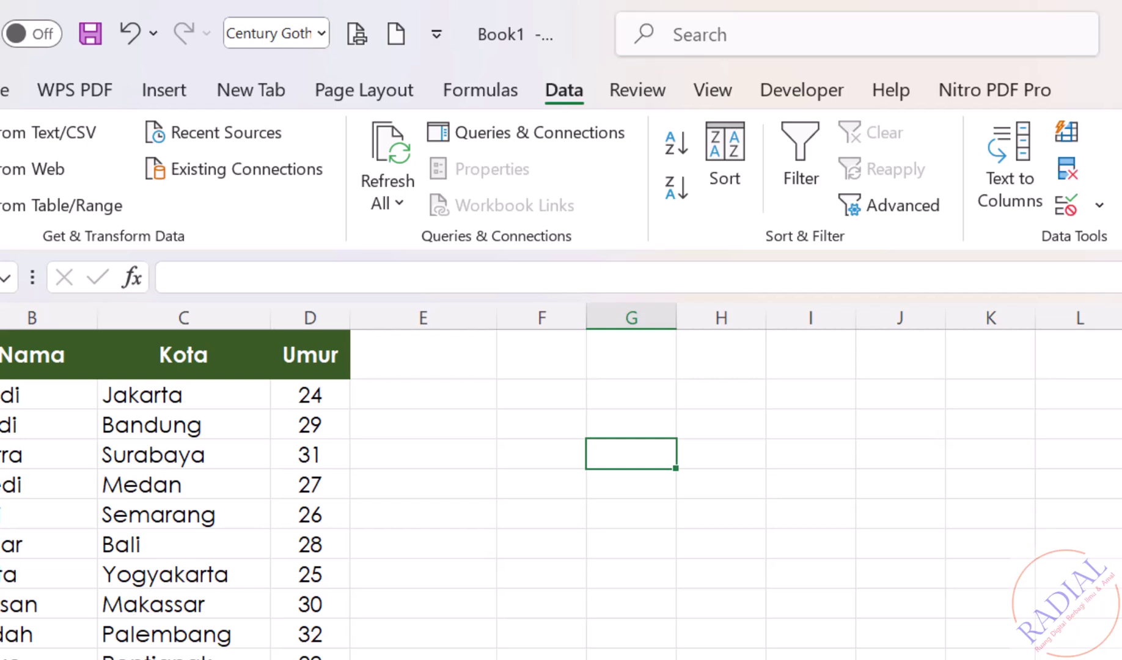
{"action": "type", "text": "="}
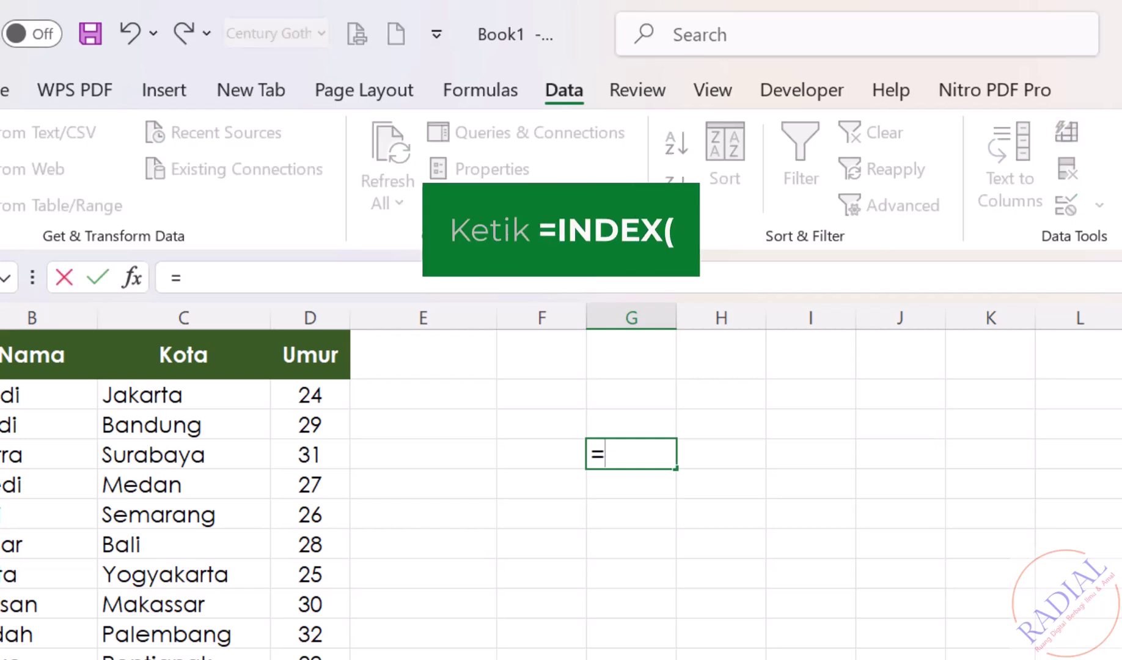
{"action": "type", "text": "index"}
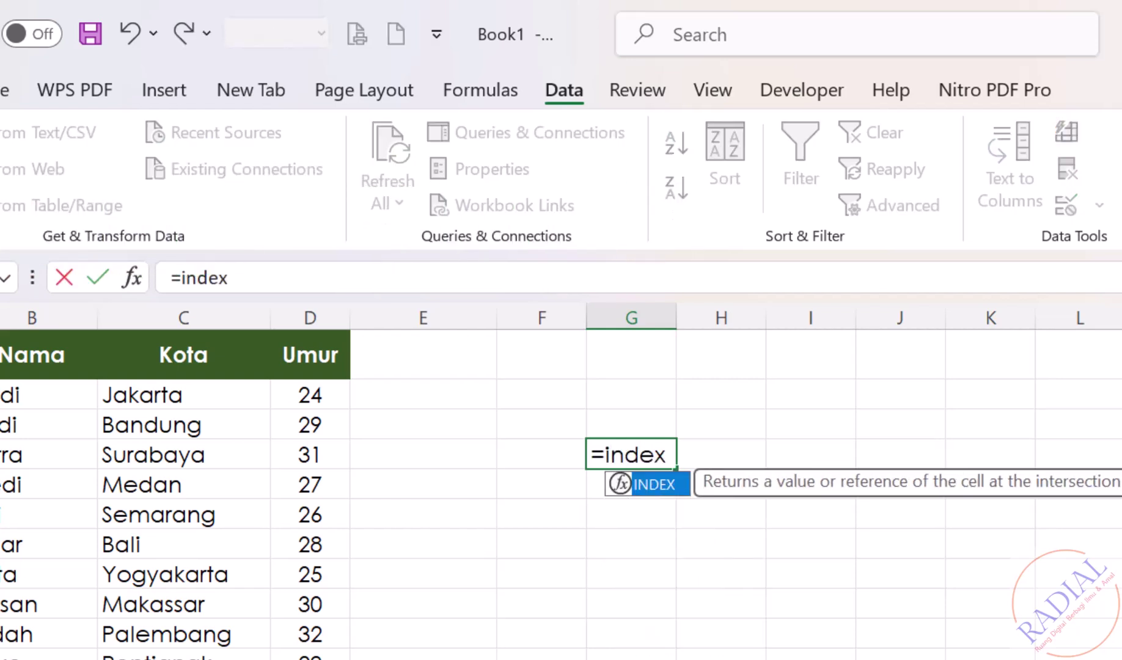
{"action": "type", "text": "("}
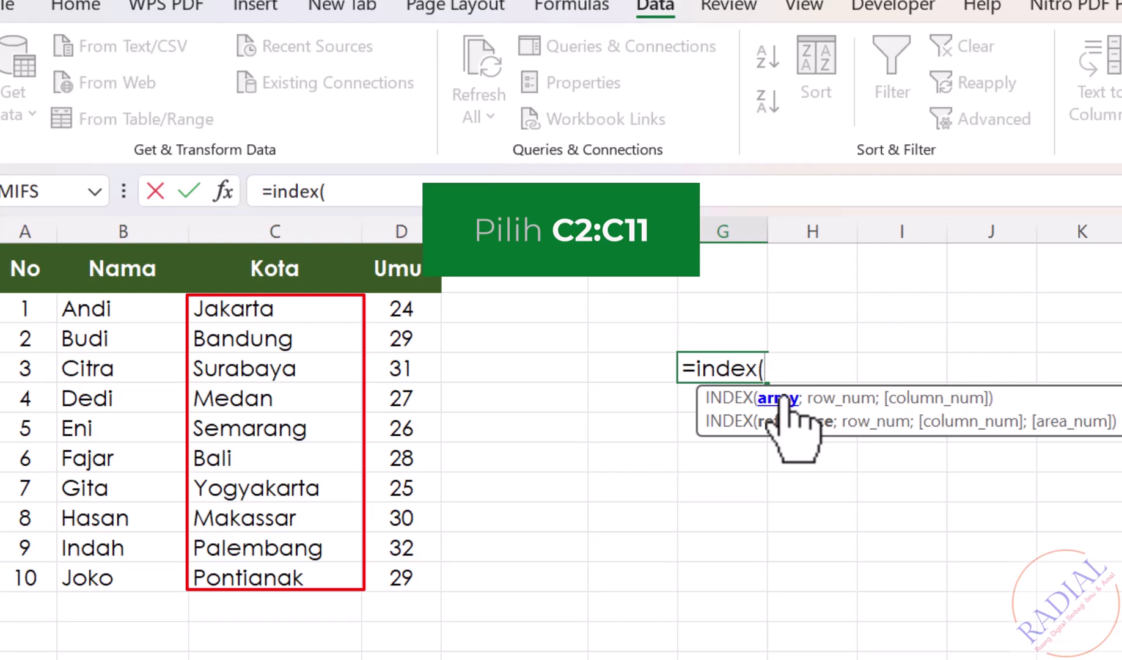
{"action": "left_click_drag", "start_coordinate": [305, 309], "coordinate": [280, 568]}
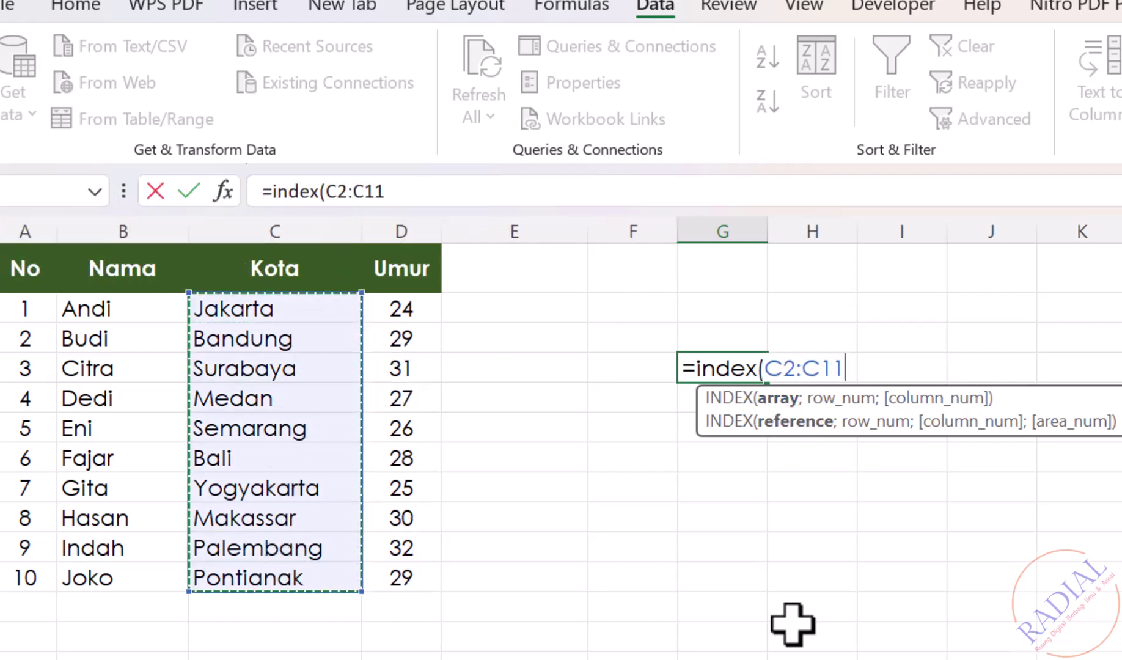
{"action": "type", "text": ";"}
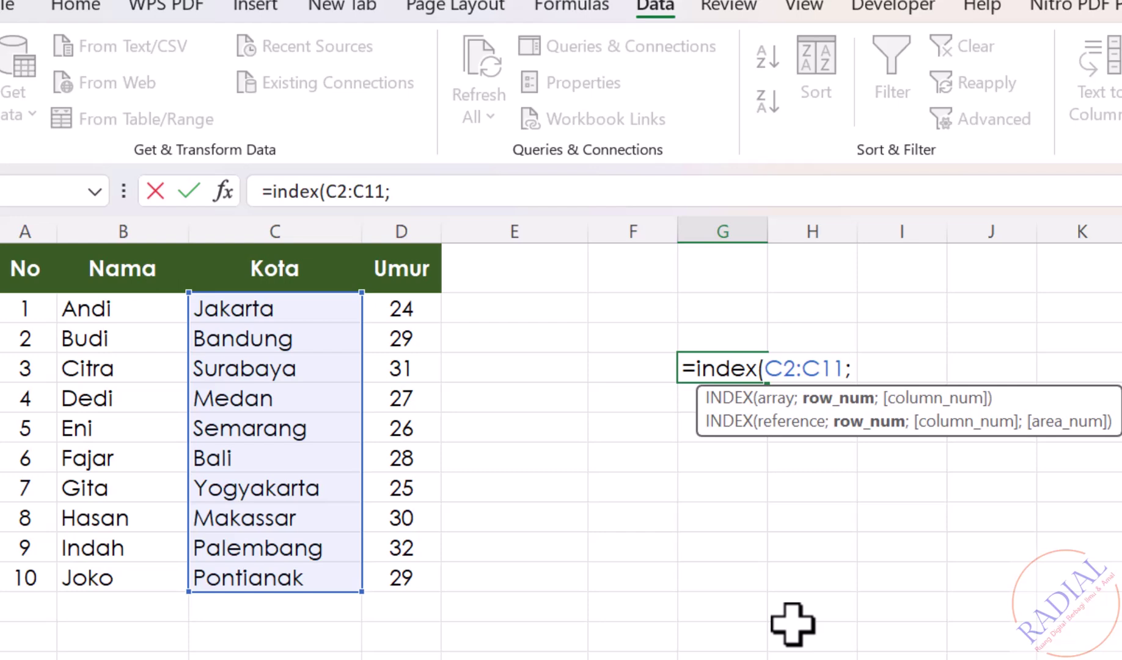
{"action": "type", "text": "match"}
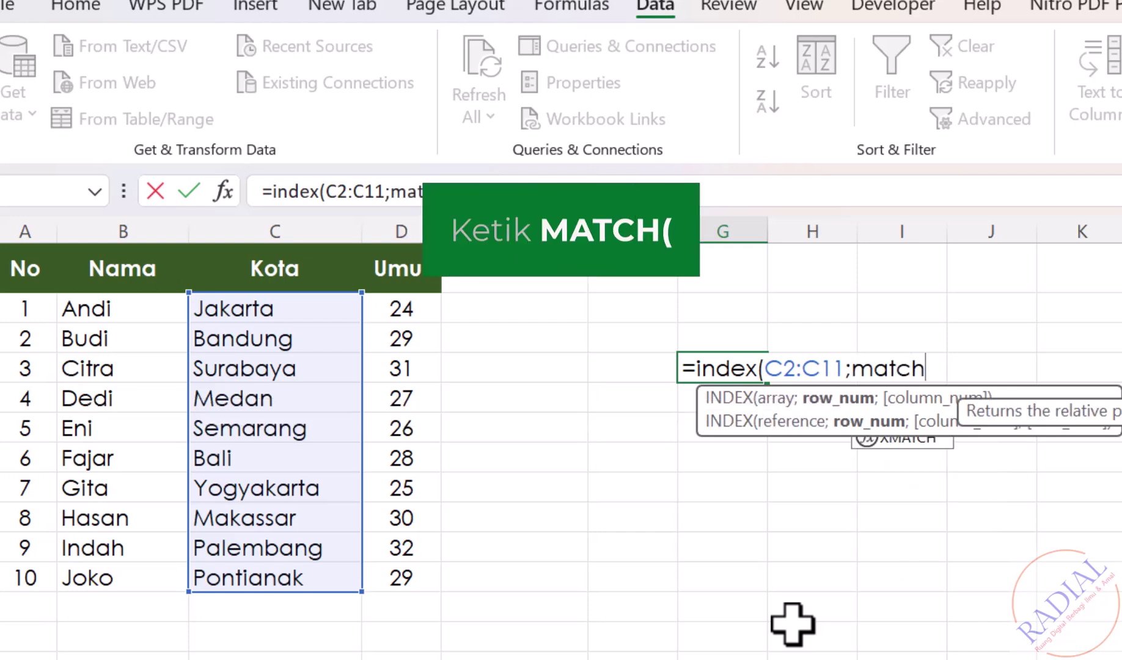
{"action": "type", "text": "("}
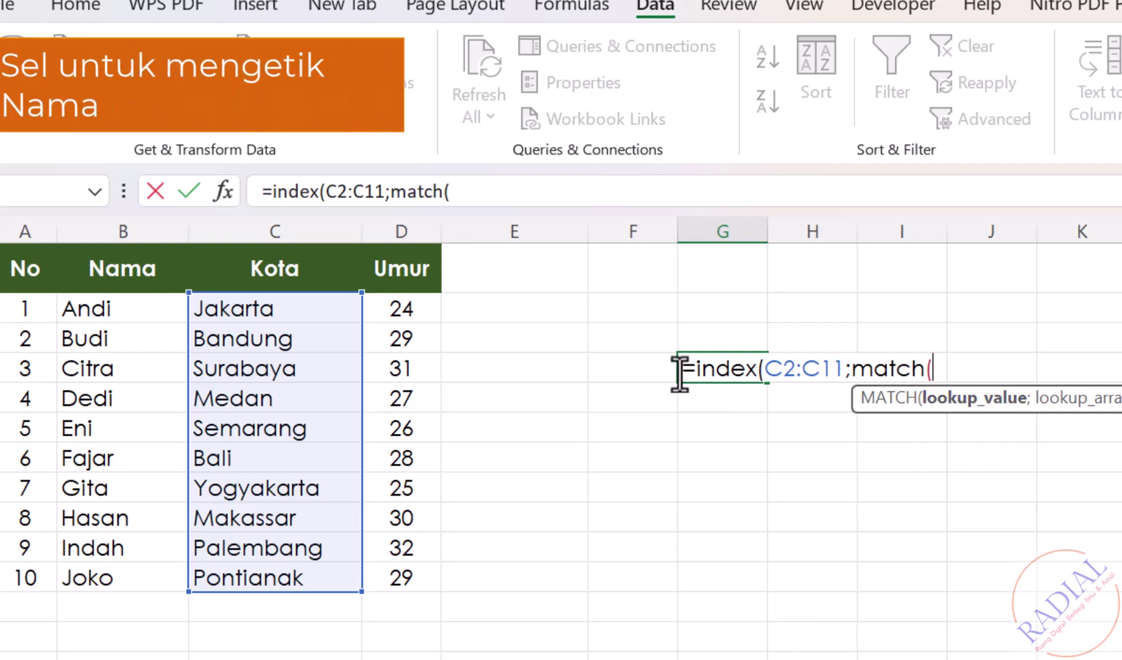
- Complete the formula as =index(C2:C11;match(F4;B2:B11;0)), currently showing #N/A
{"action": "left_click", "coordinate": [626, 365]}
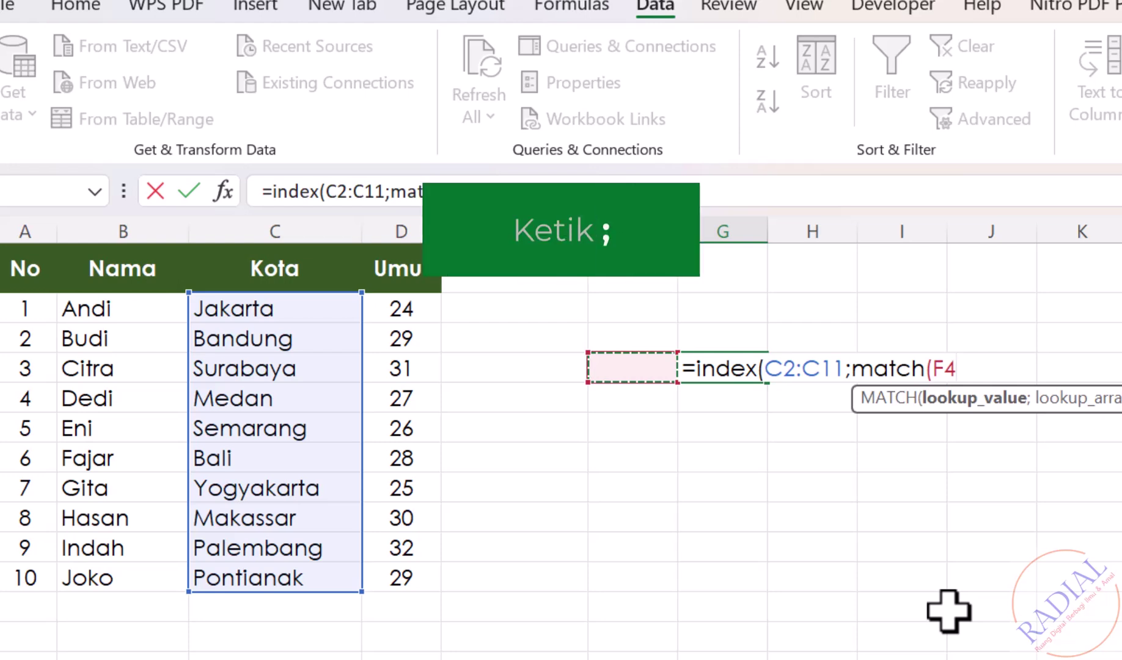
{"action": "type", "text": ";"}
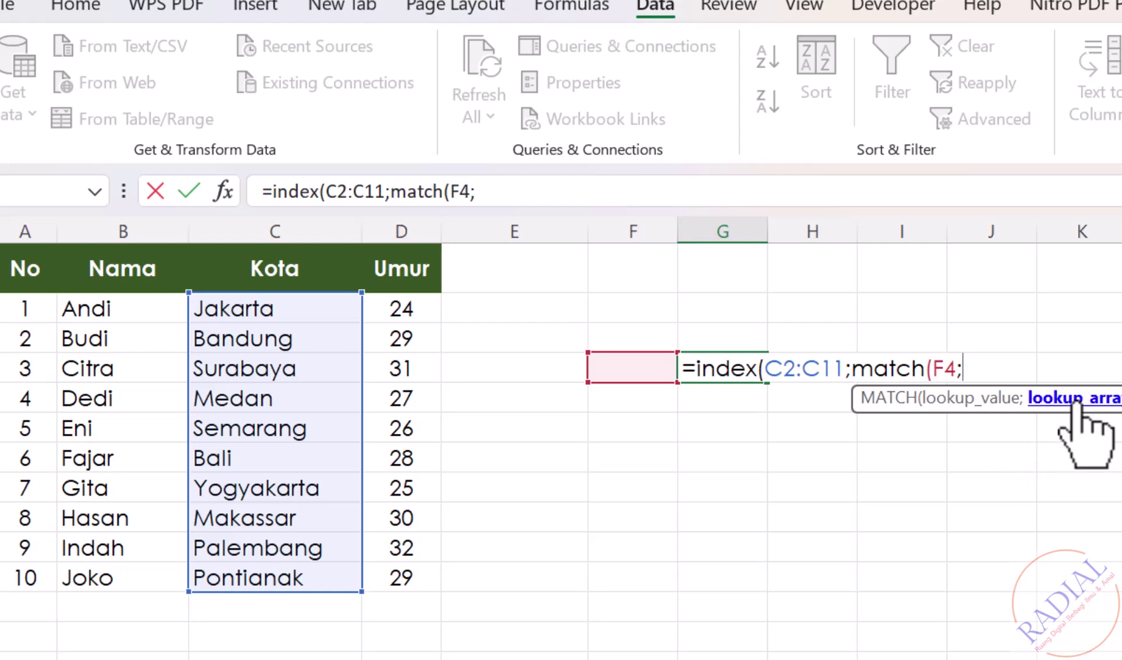
{"action": "left_click", "coordinate": [159, 312]}
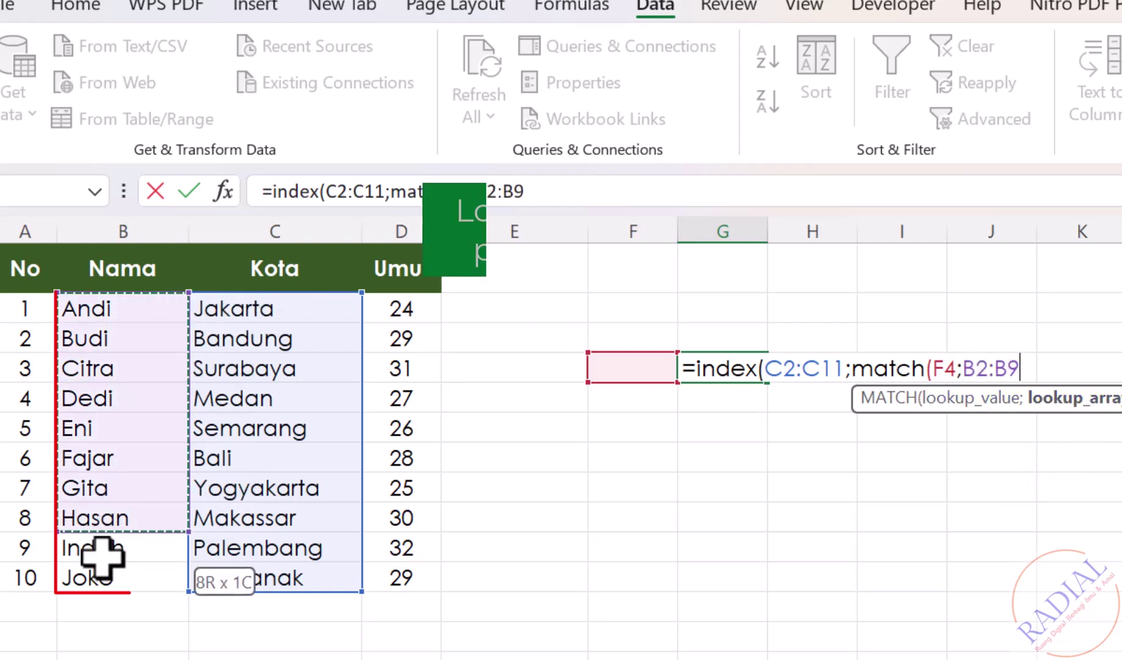
{"action": "left_click_drag", "start_coordinate": [159, 312], "coordinate": [98, 581]}
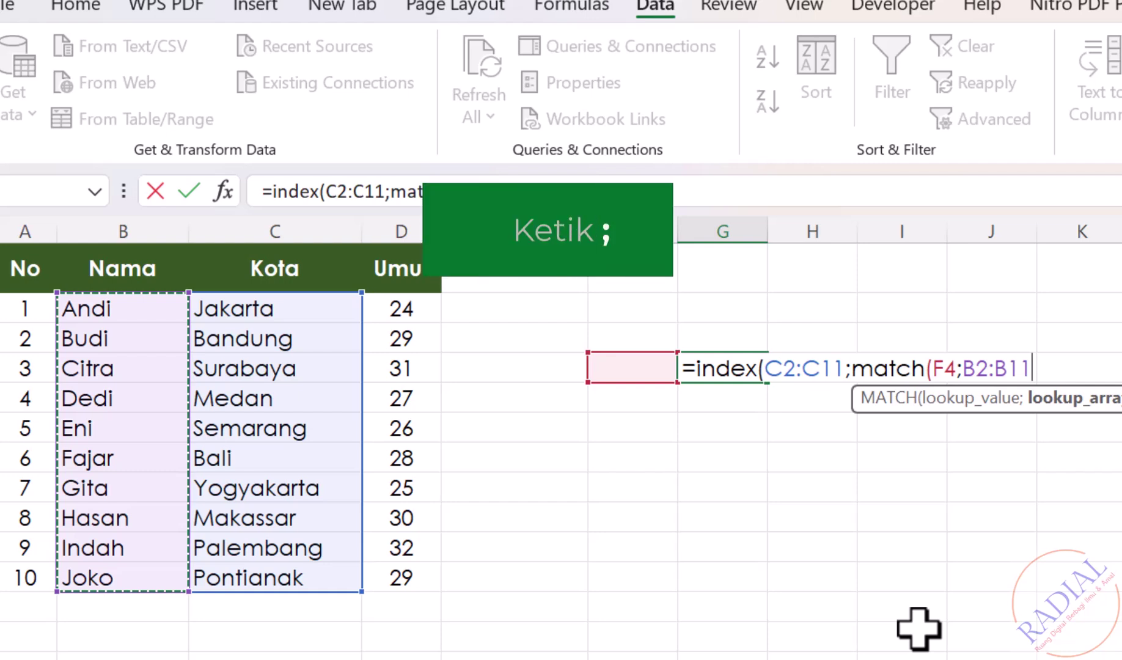
{"action": "type", "text": ";"}
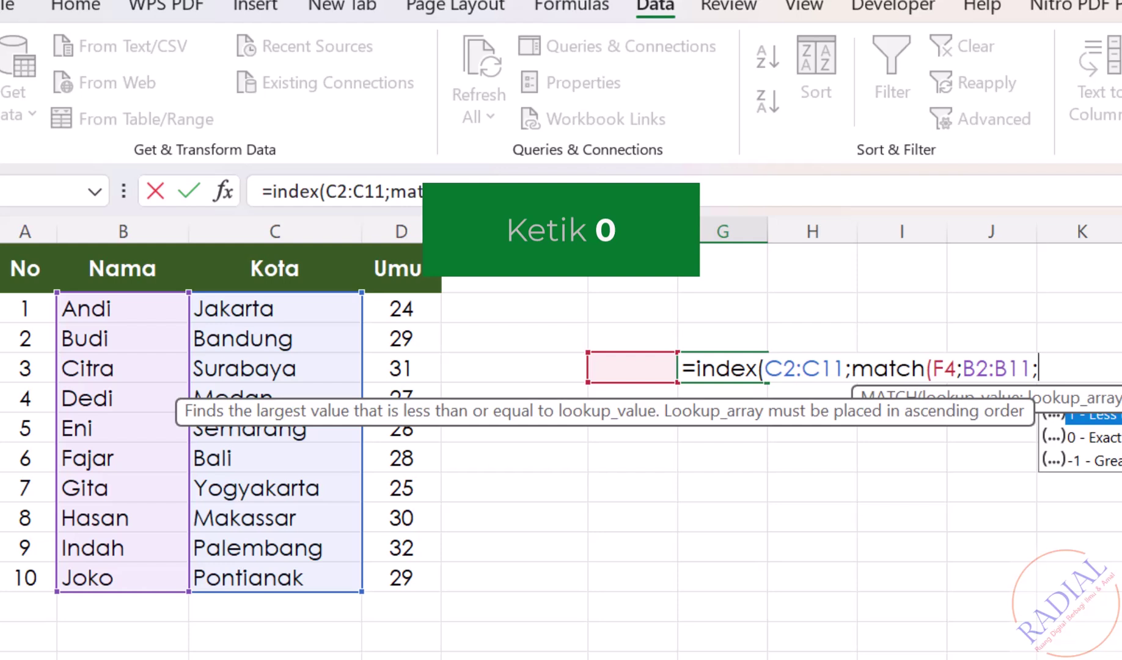
{"action": "type", "text": "0"}
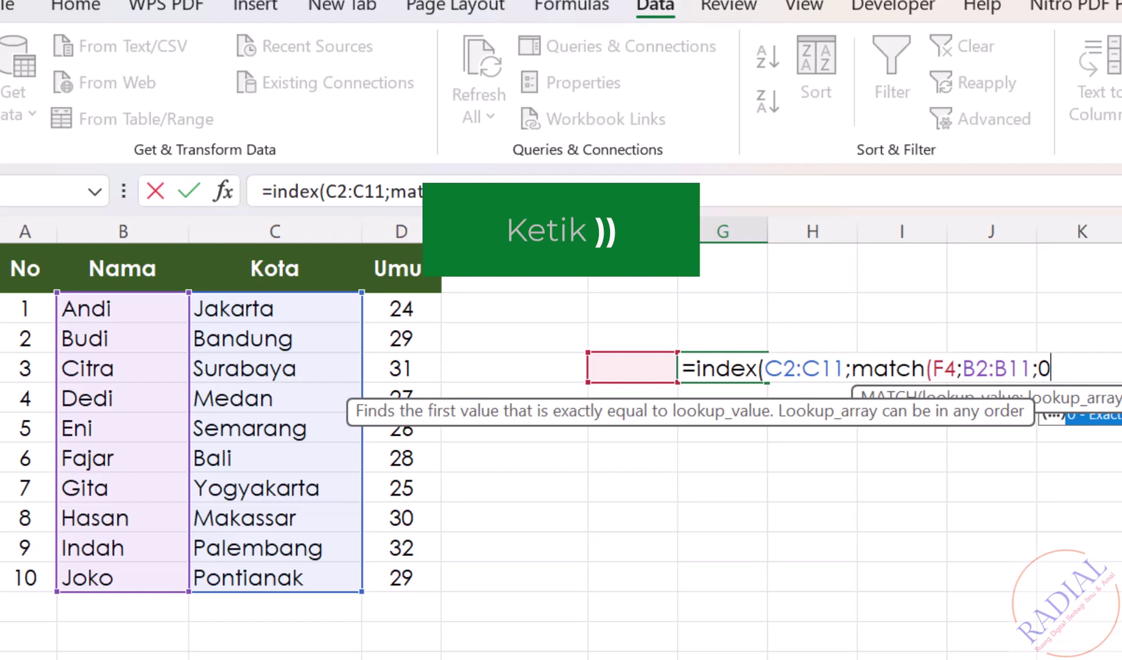
{"action": "type", "text": "))"}
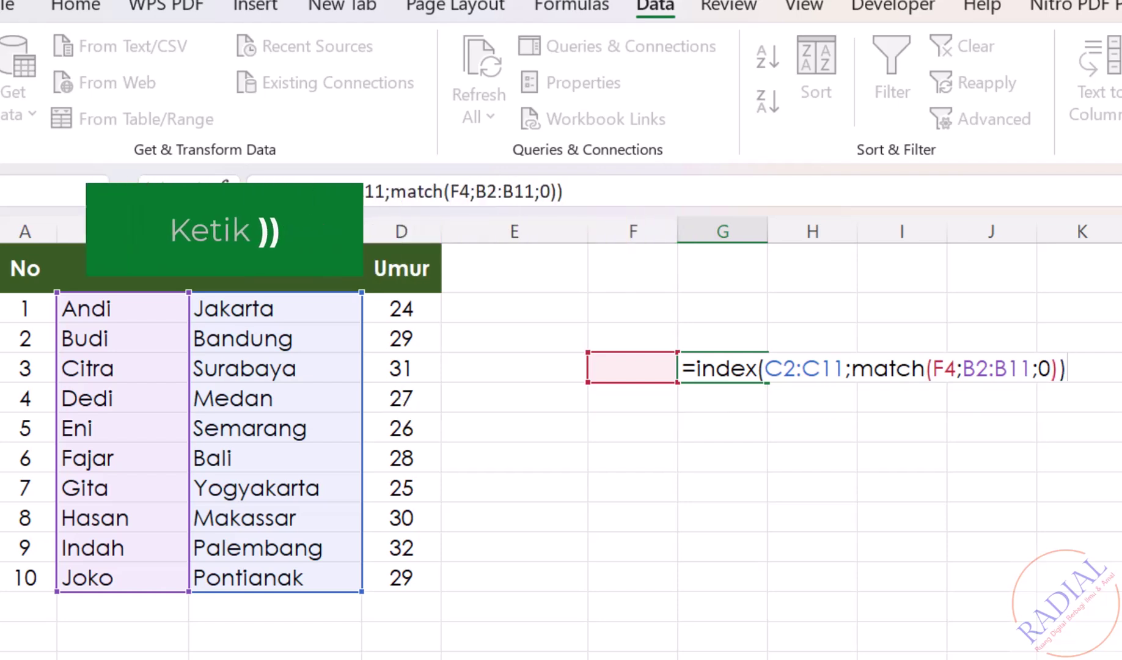
{"action": "key", "text": "Return"}
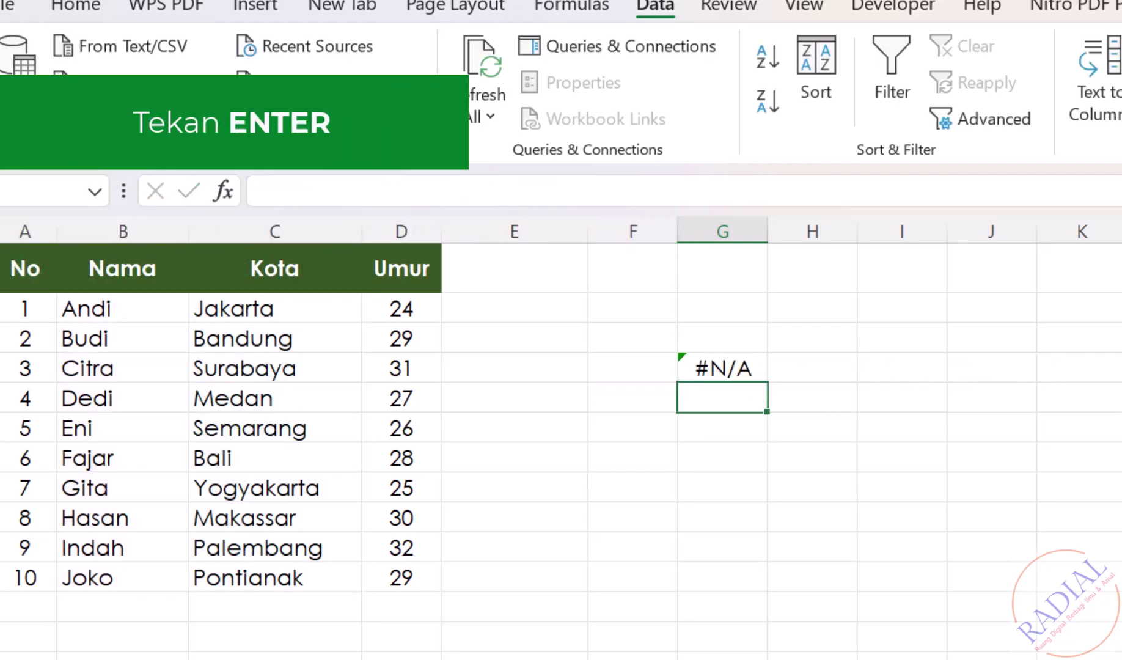
- Enter Andi, Dedi, then Fajar in F4, getting Jakarta, Medan and Bali in G4
{"action": "left_click", "coordinate": [641, 374]}
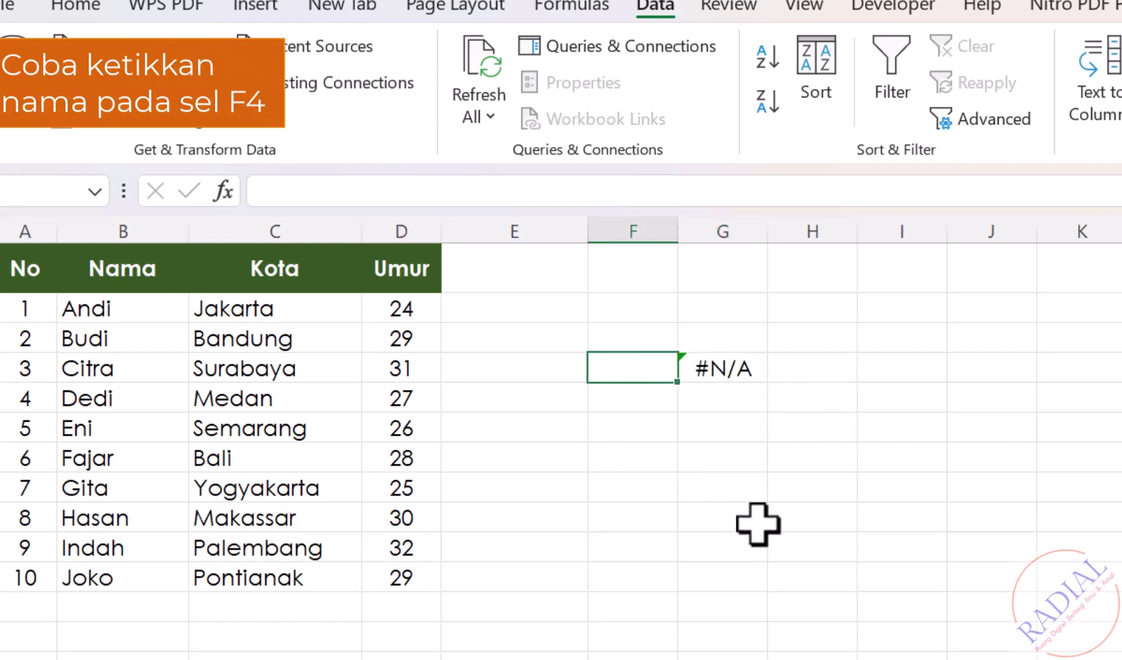
{"action": "type", "text": "An"}
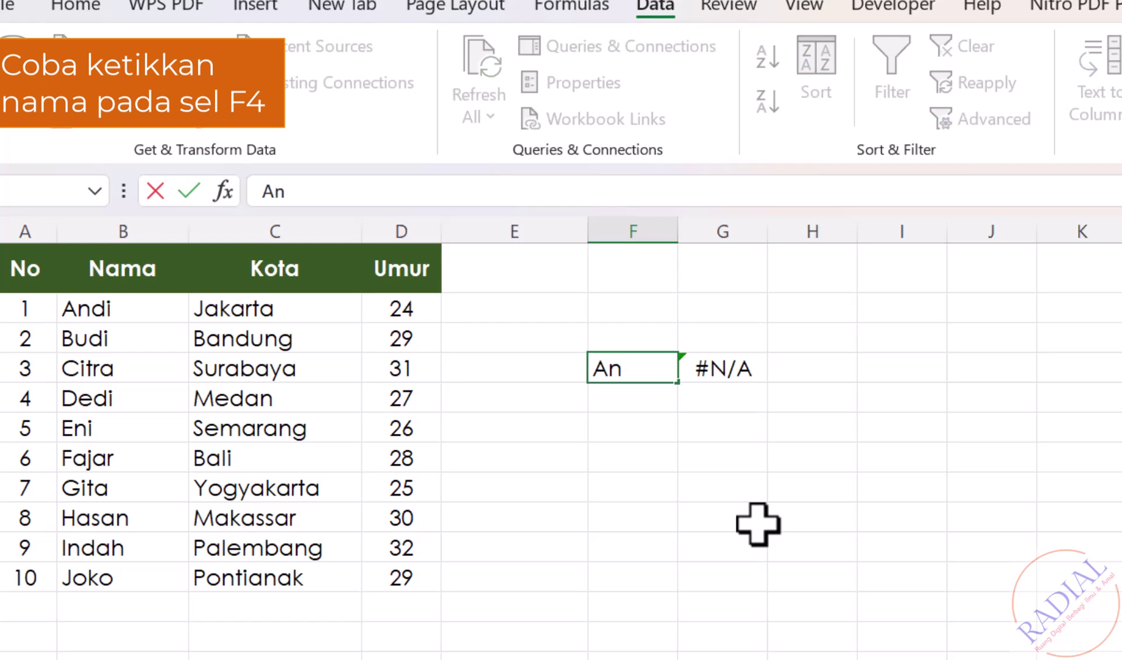
{"action": "type", "text": "di"}
{"action": "key", "text": "Return"}
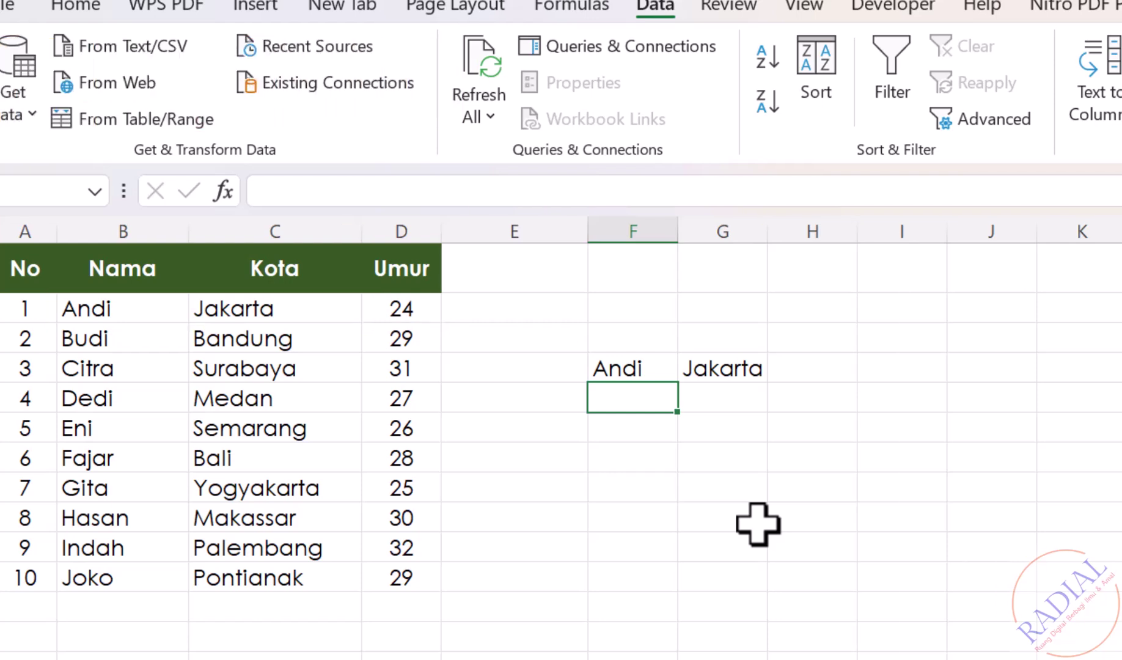
{"action": "left_click", "coordinate": [633, 369]}
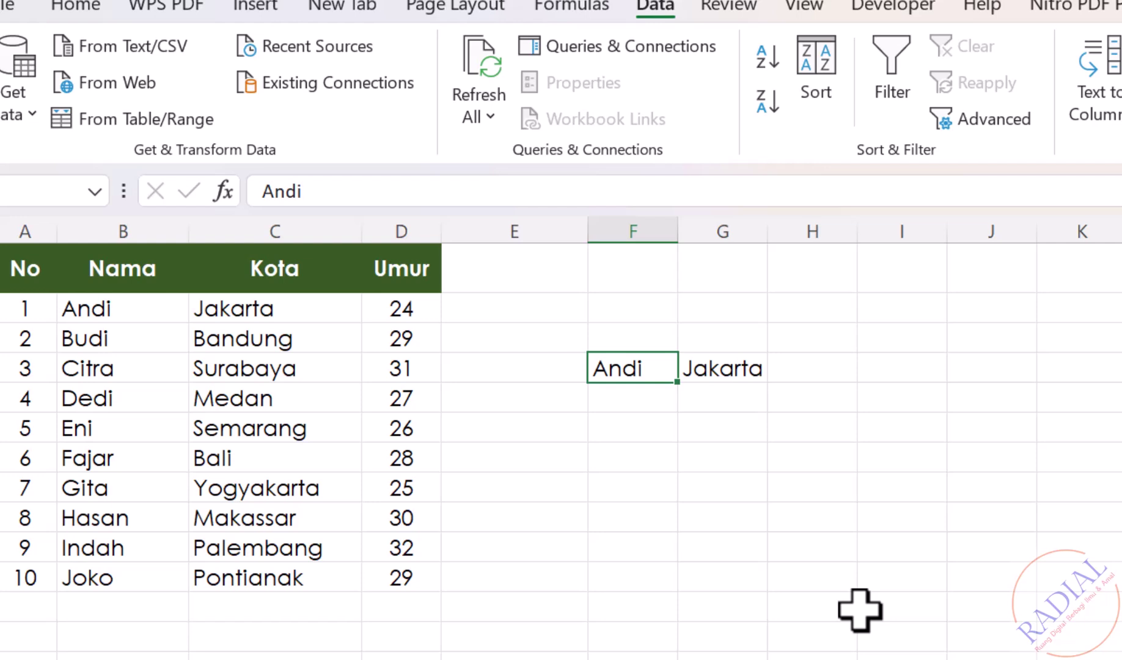
{"action": "type", "text": "Dedi"}
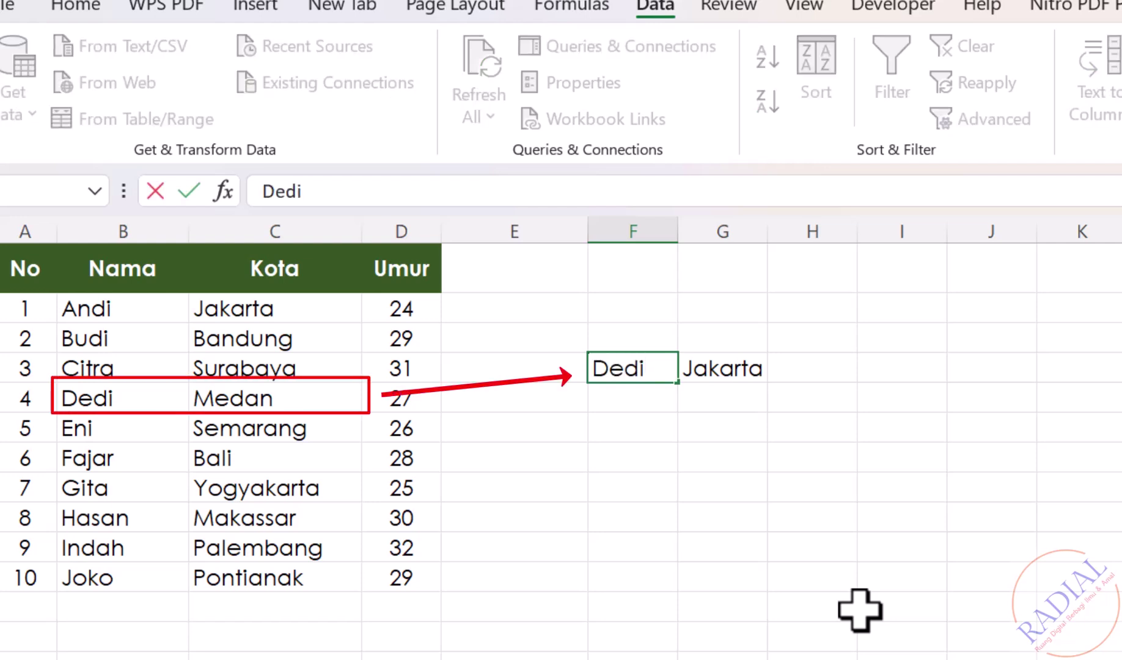
{"action": "key", "text": "Return"}
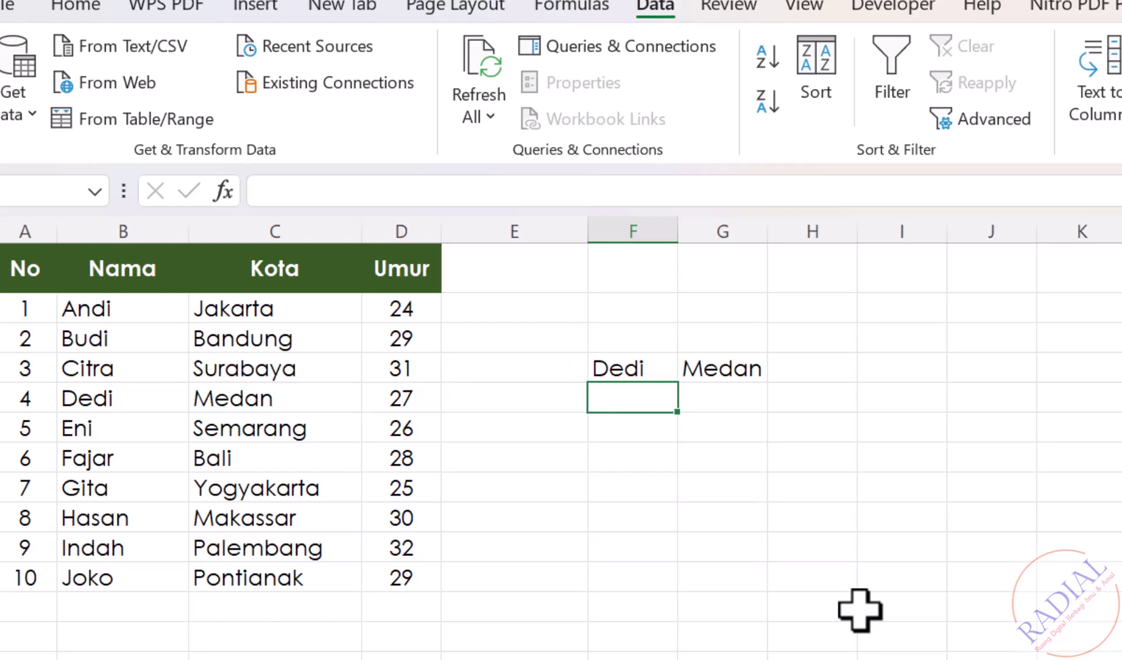
{"action": "left_click", "coordinate": [621, 368]}
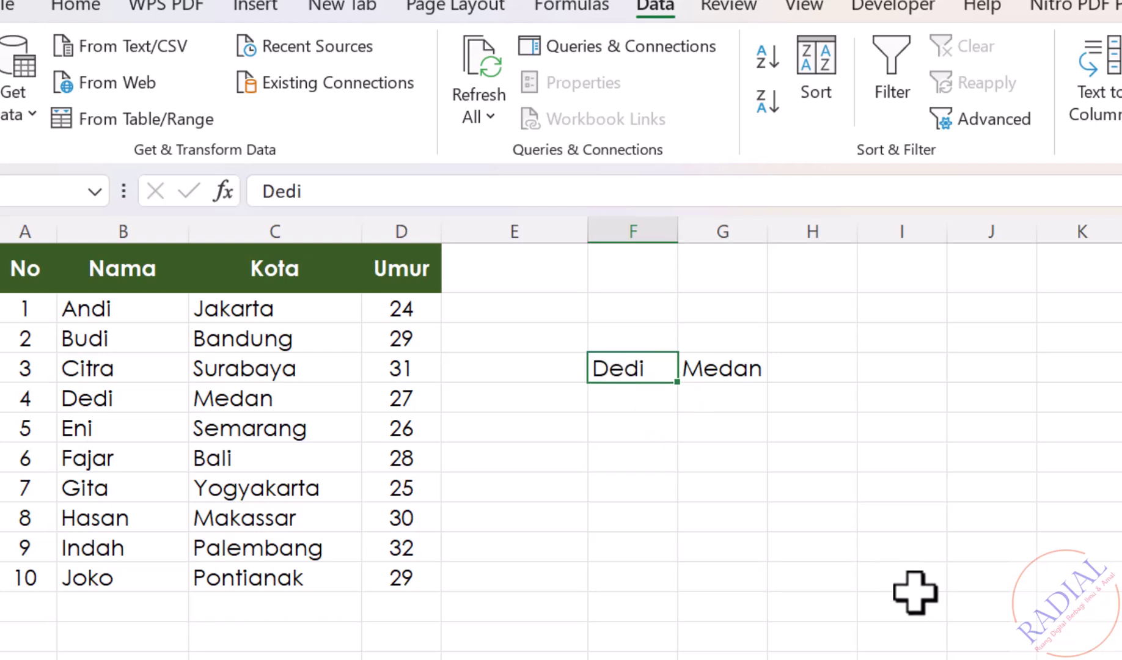
{"action": "type", "text": "Fajar"}
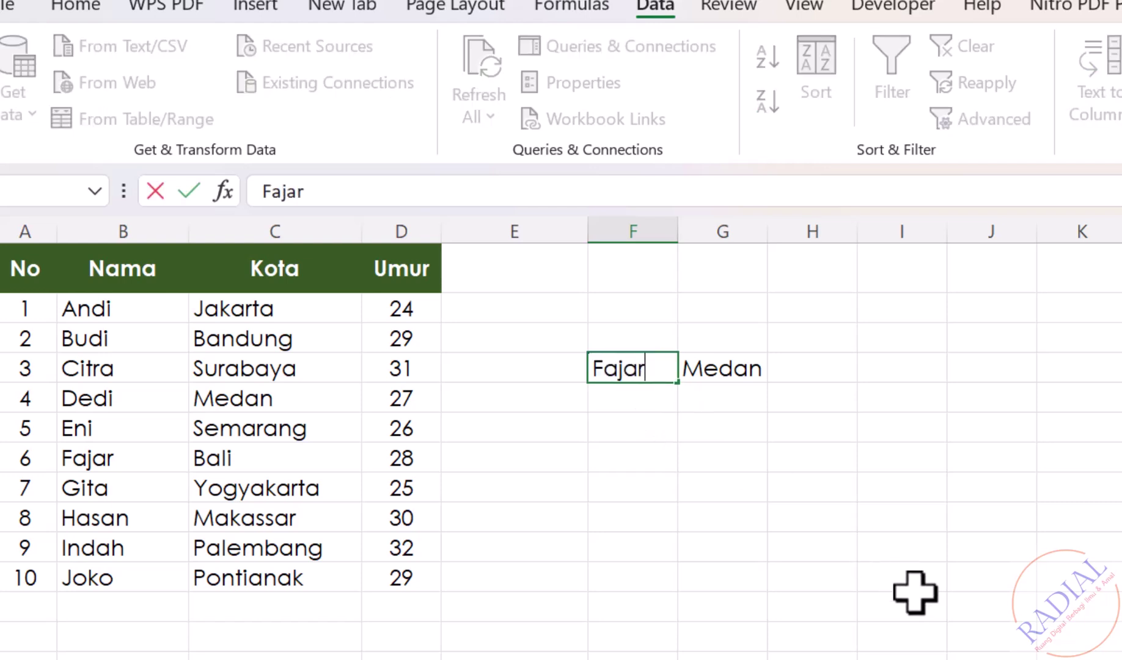
{"action": "key", "text": "Return"}
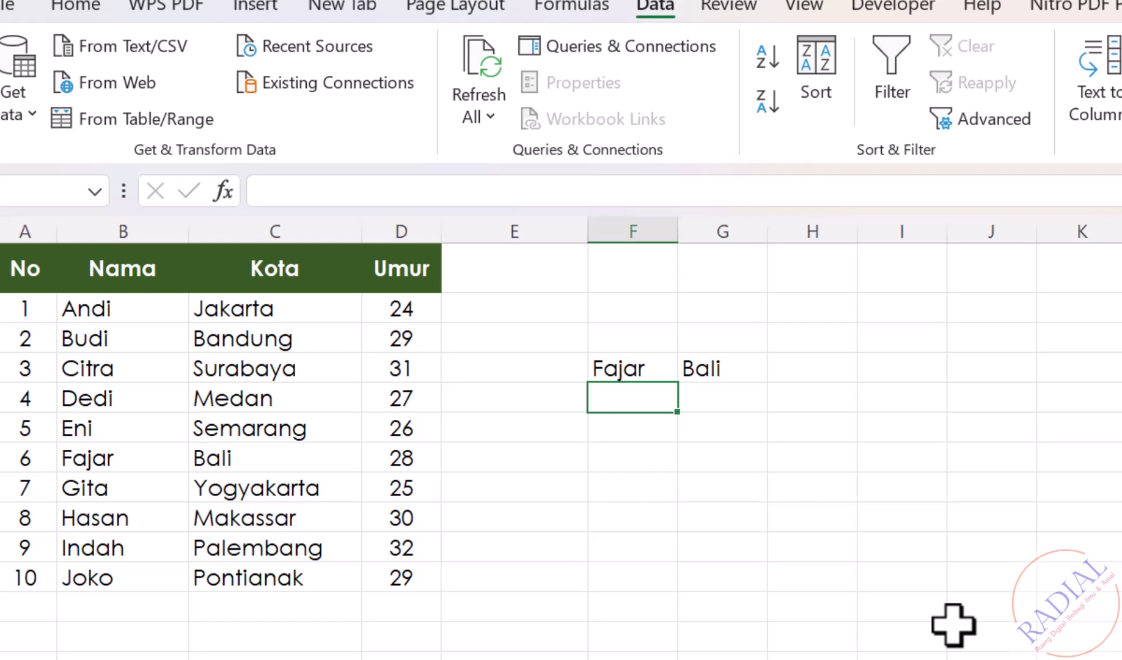
{"action": "left_click", "coordinate": [721, 371]}
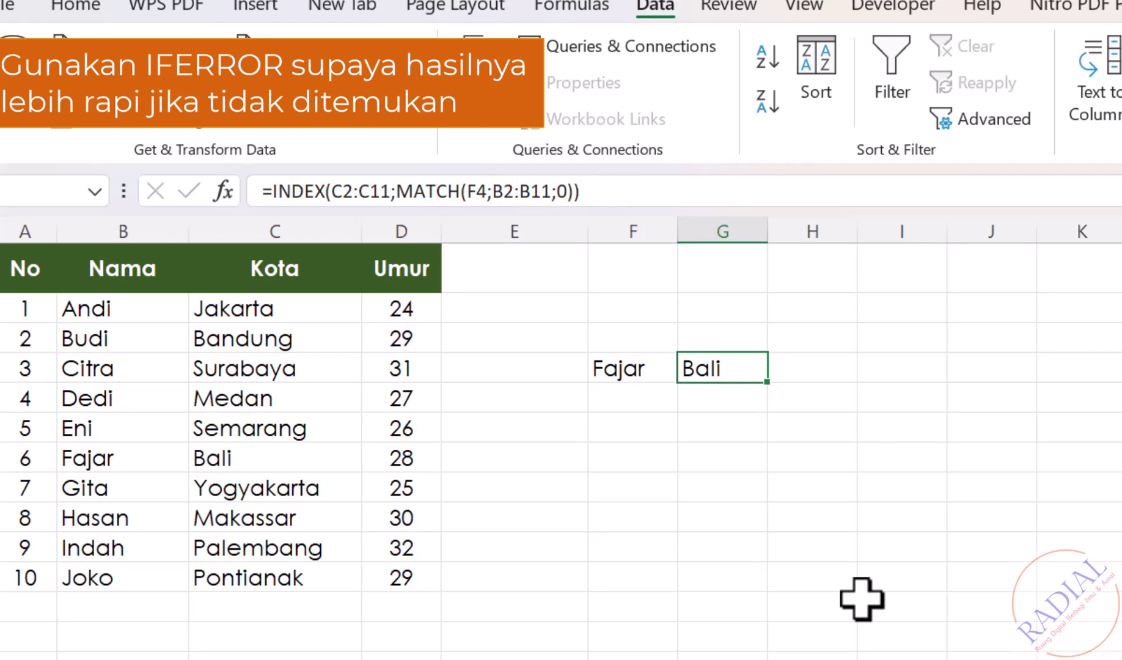
- Wrap the lookup in IFERROR with a "File Tidak Ditemukan" fallback, still returning Bali
{"action": "left_click", "coordinate": [269, 192]}
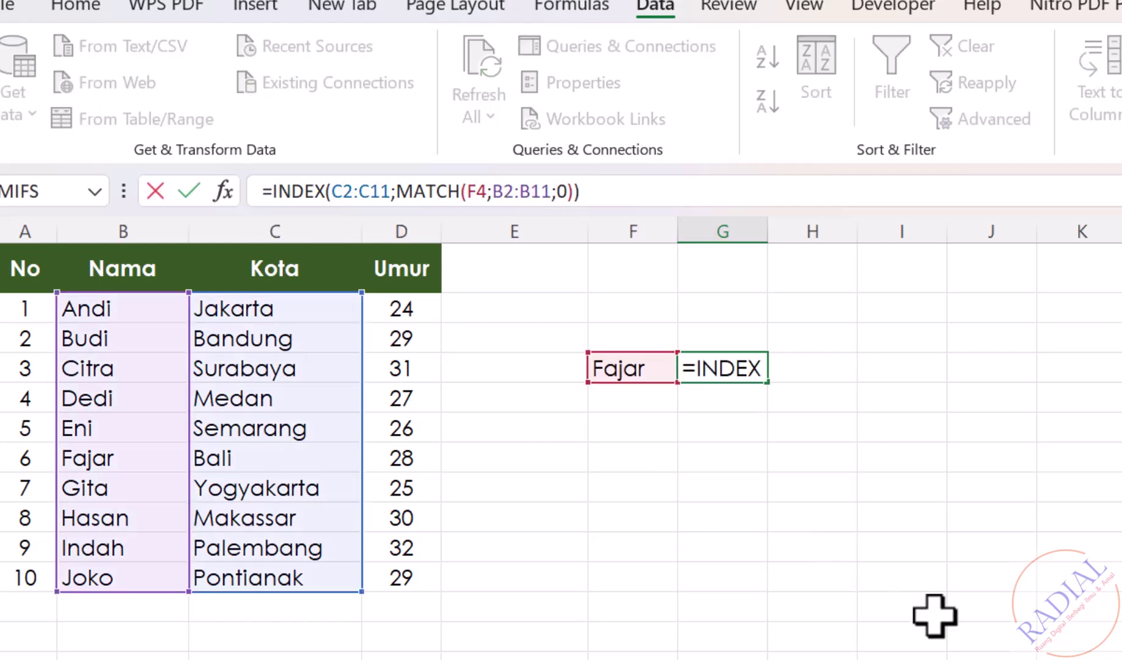
{"action": "type", "text": "IR"}
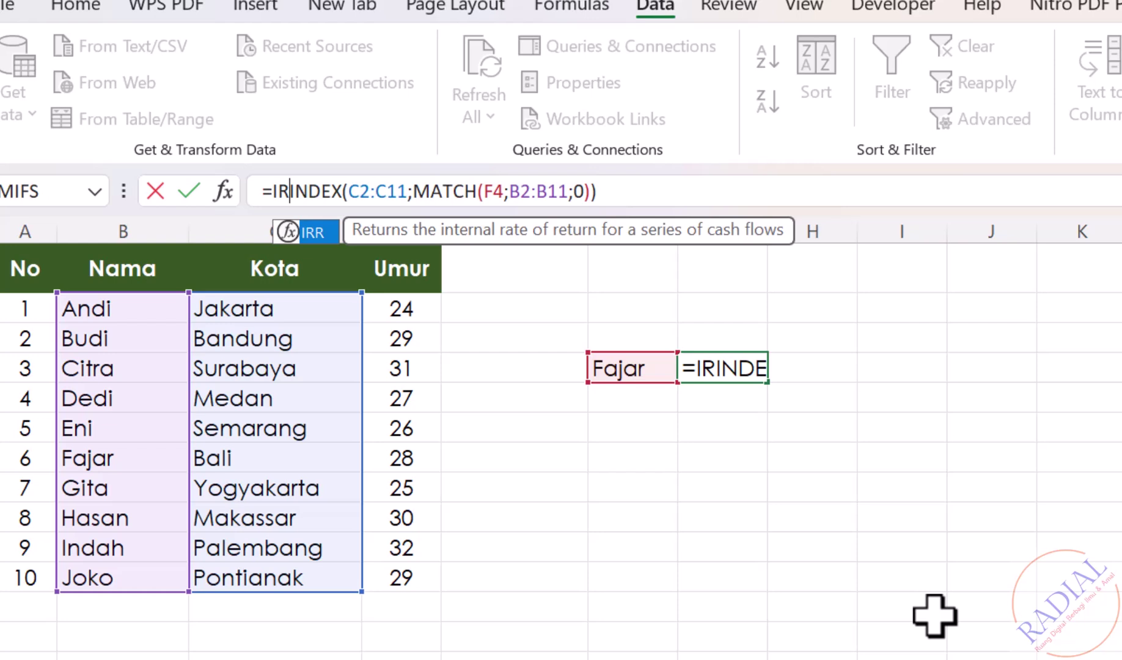
{"action": "key", "text": "BackSpace"}
{"action": "type", "text": "FERROR"}
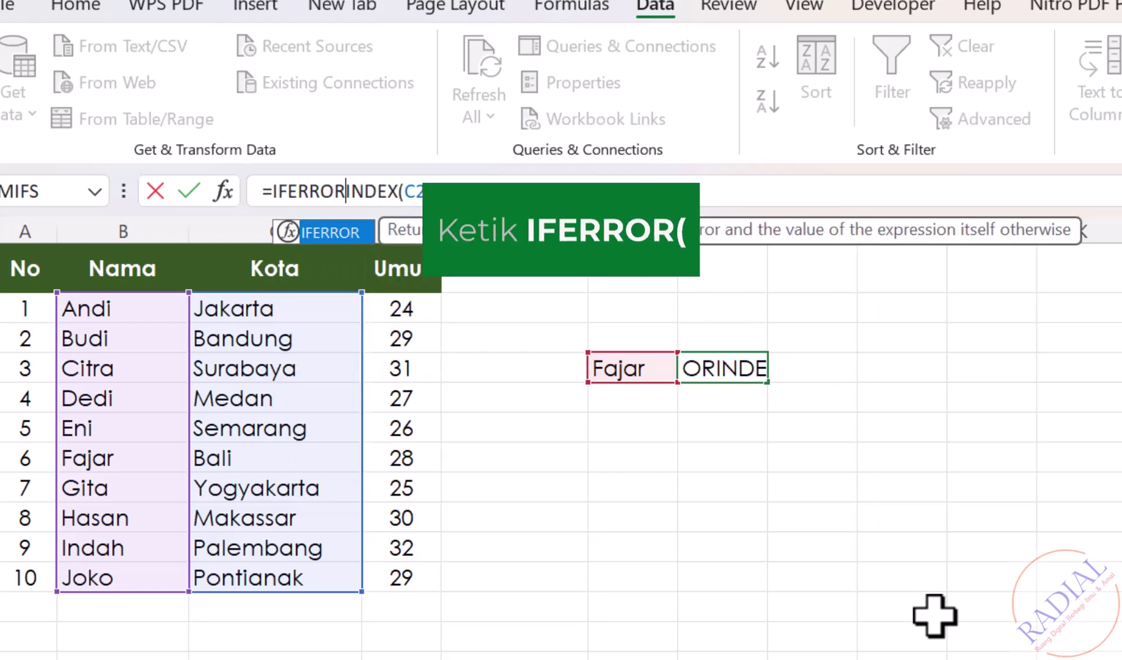
{"action": "type", "text": "("}
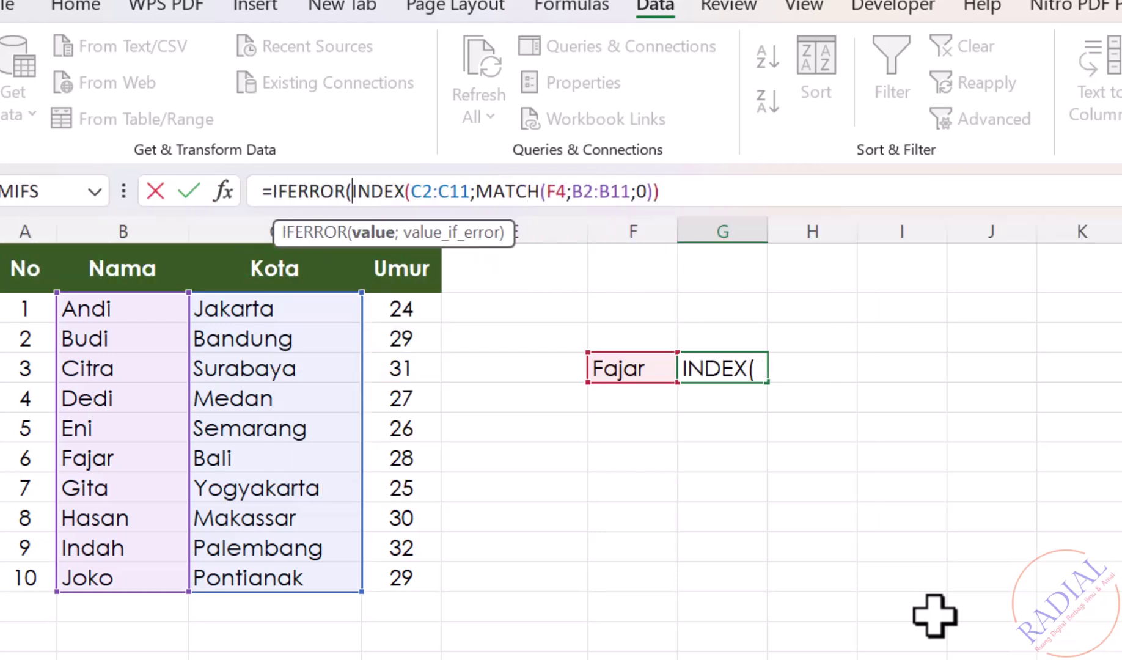
{"action": "left_click", "coordinate": [676, 191]}
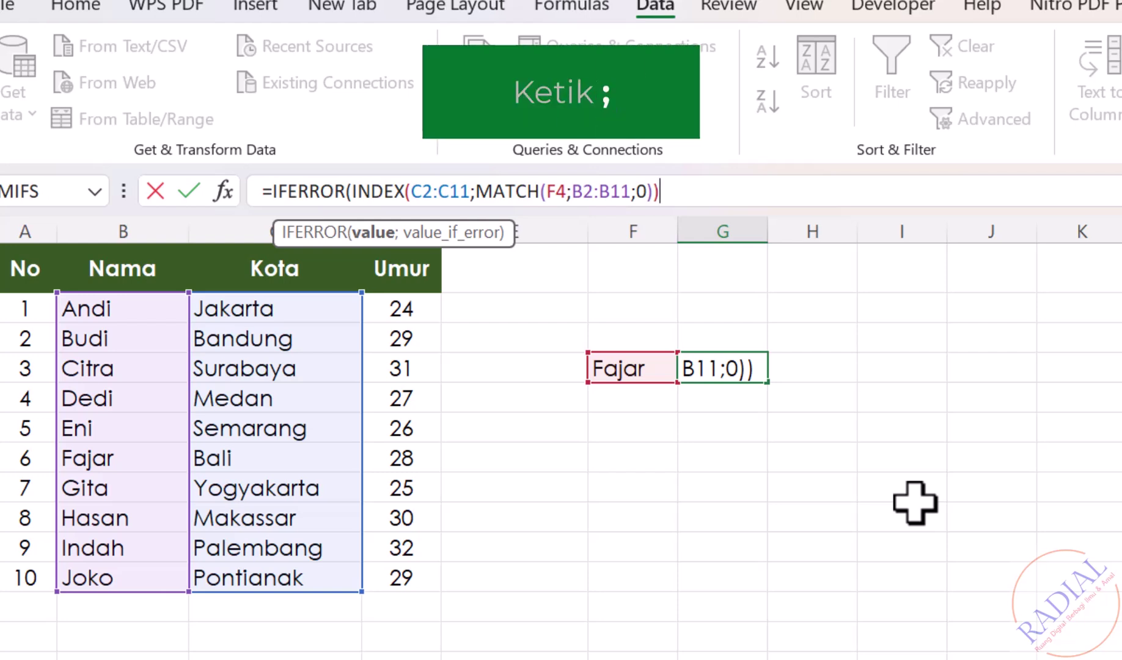
{"action": "type", "text": ";\""}
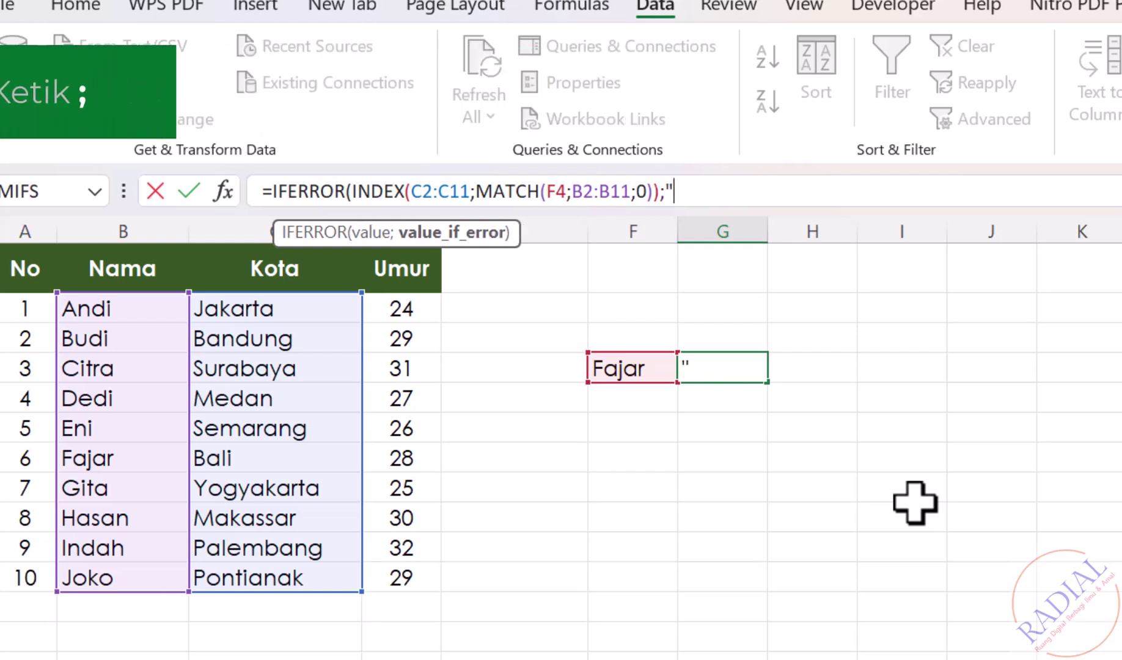
{"action": "type", "text": "f"}
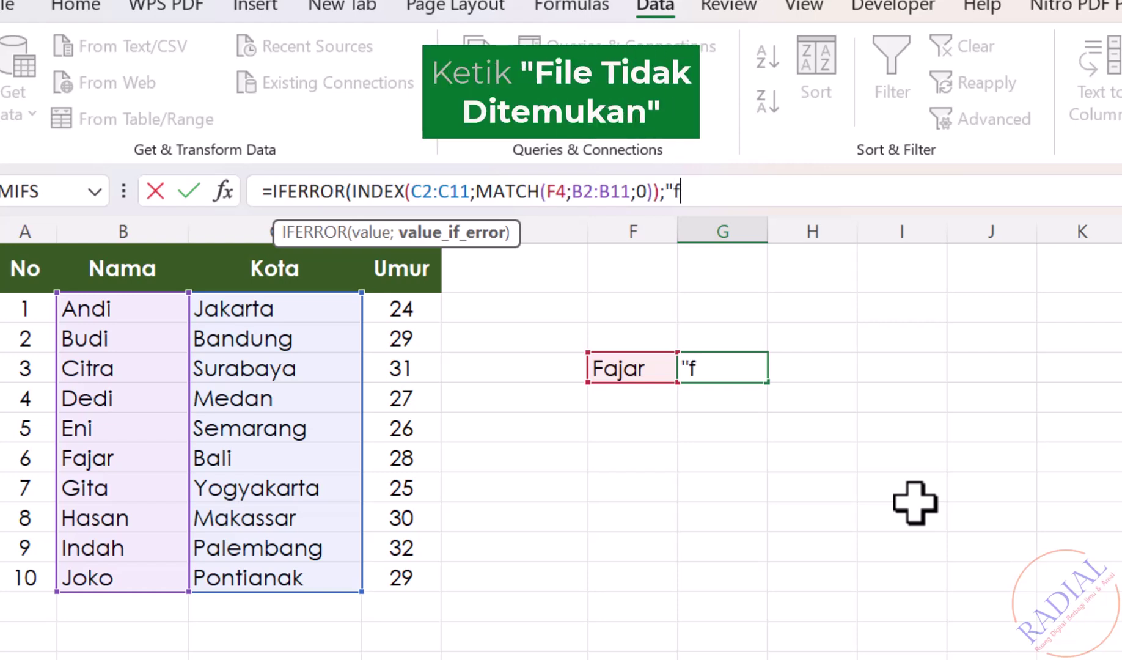
{"action": "type", "text": "ILE "}
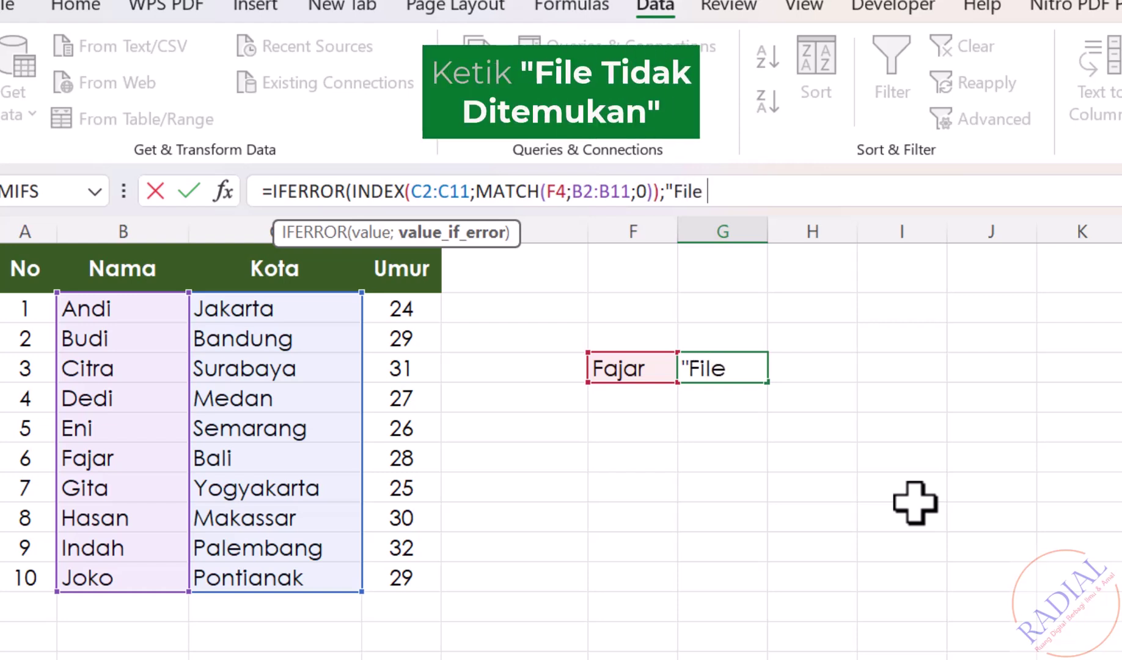
{"action": "type", "text": "TidakD"}
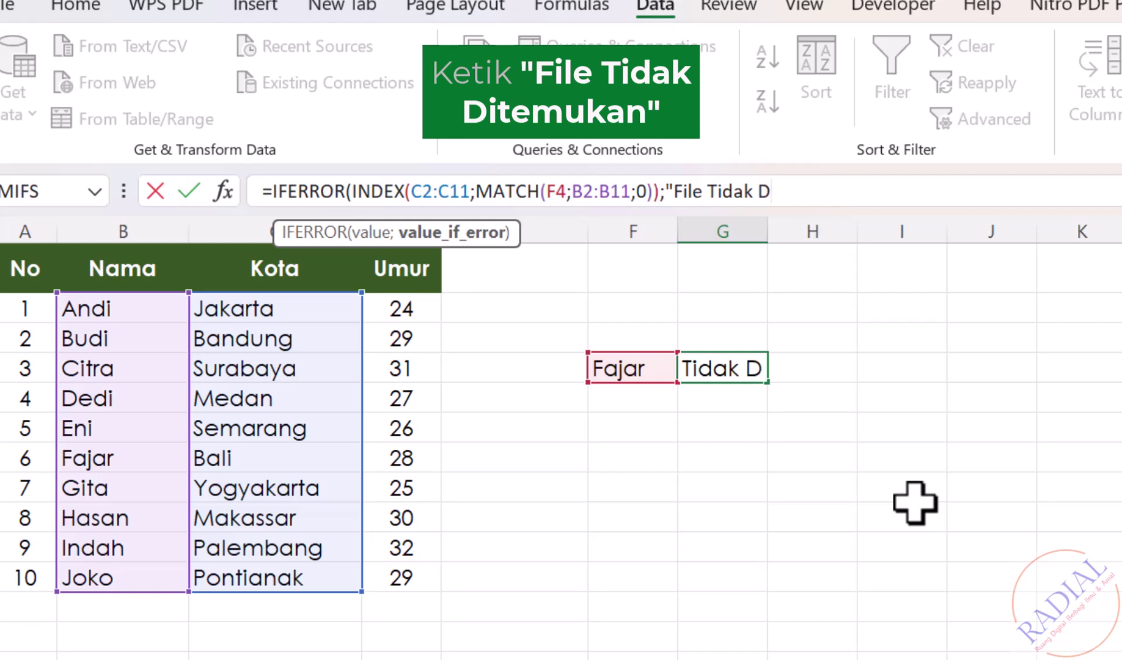
{"action": "type", "text": "itemukan"}
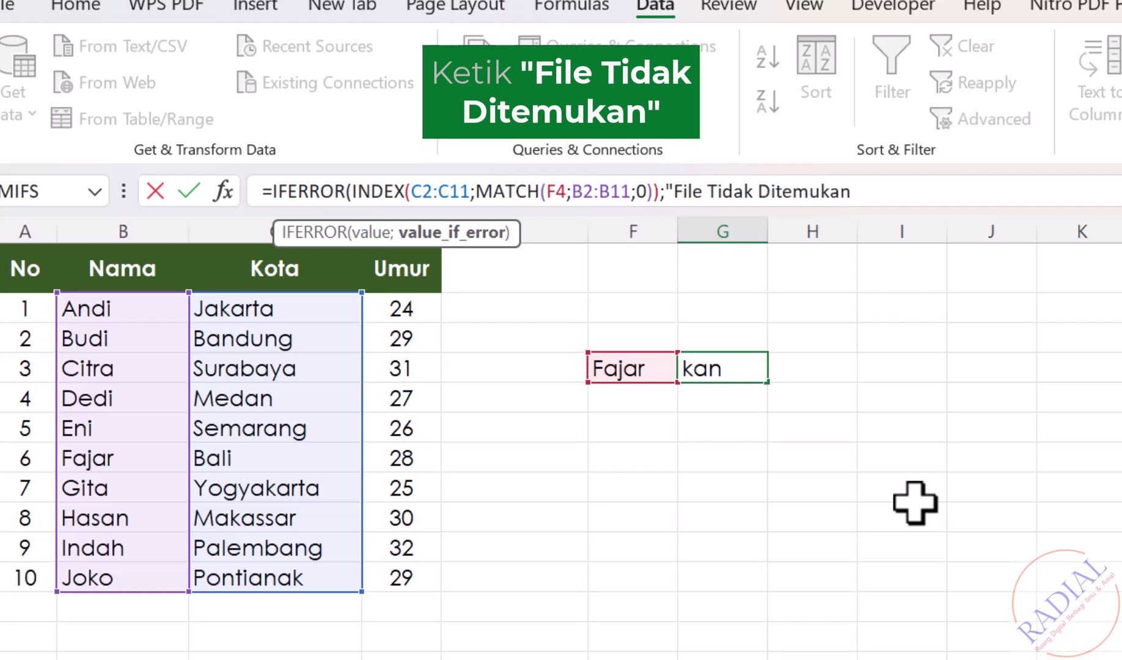
{"action": "type", "text": "\""}
{"action": "type", "text": ")"}
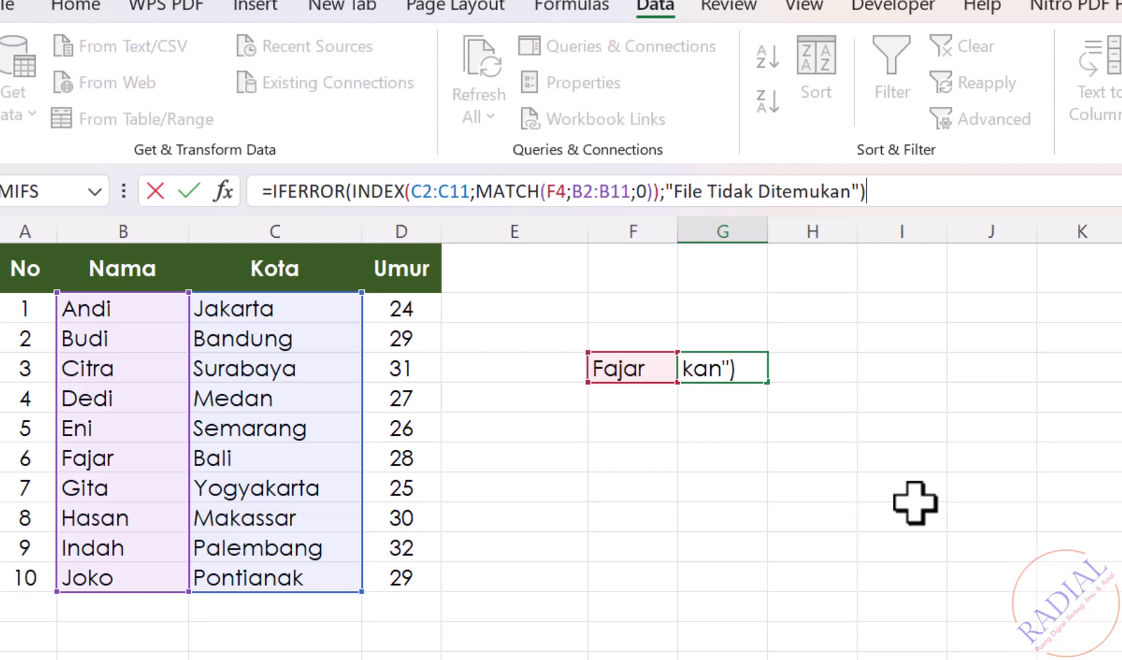
{"action": "key", "text": "Return"}
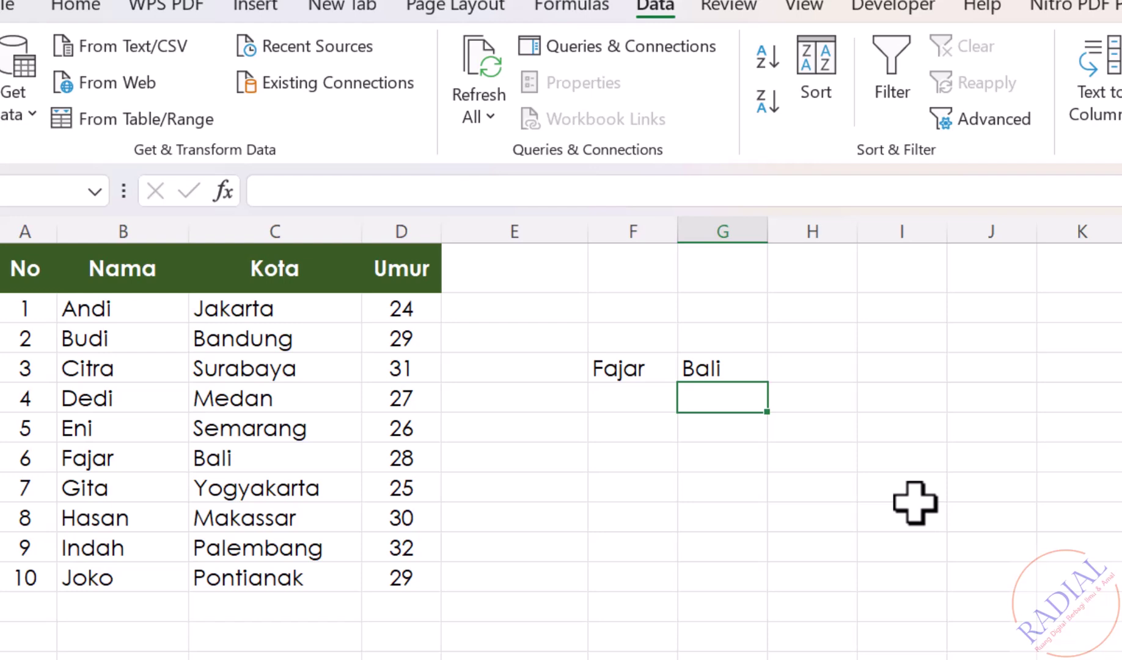
- Enter the unlisted name Riko to check the File Tidak Ditemukan fallback
{"action": "left_click", "coordinate": [623, 369]}
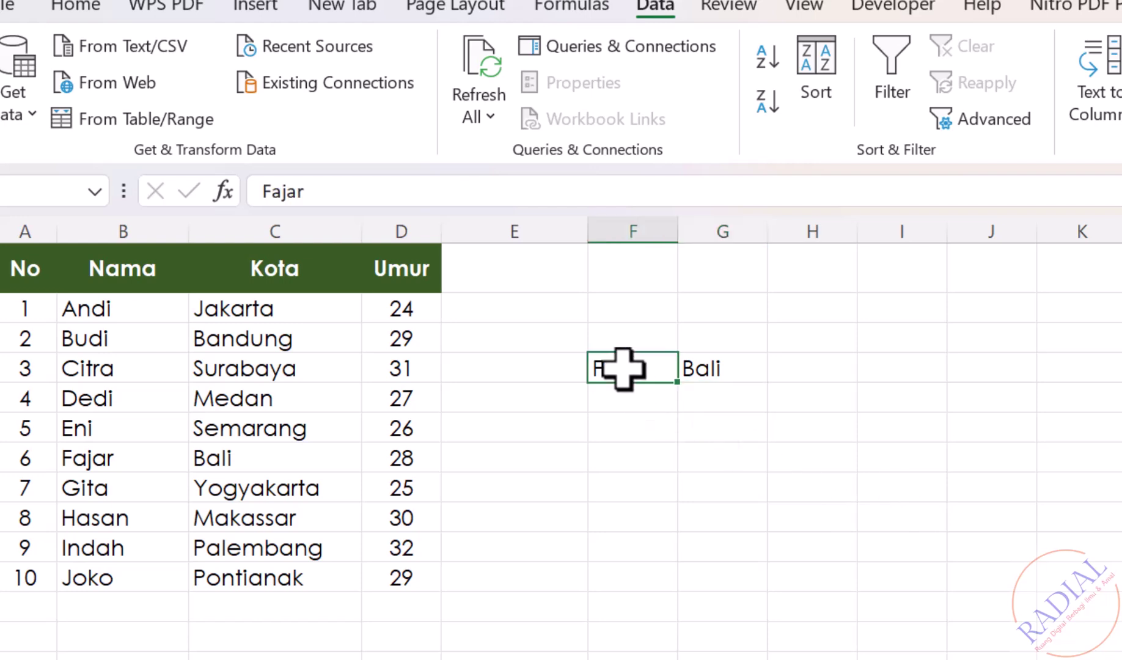
{"action": "type", "text": "Riko"}
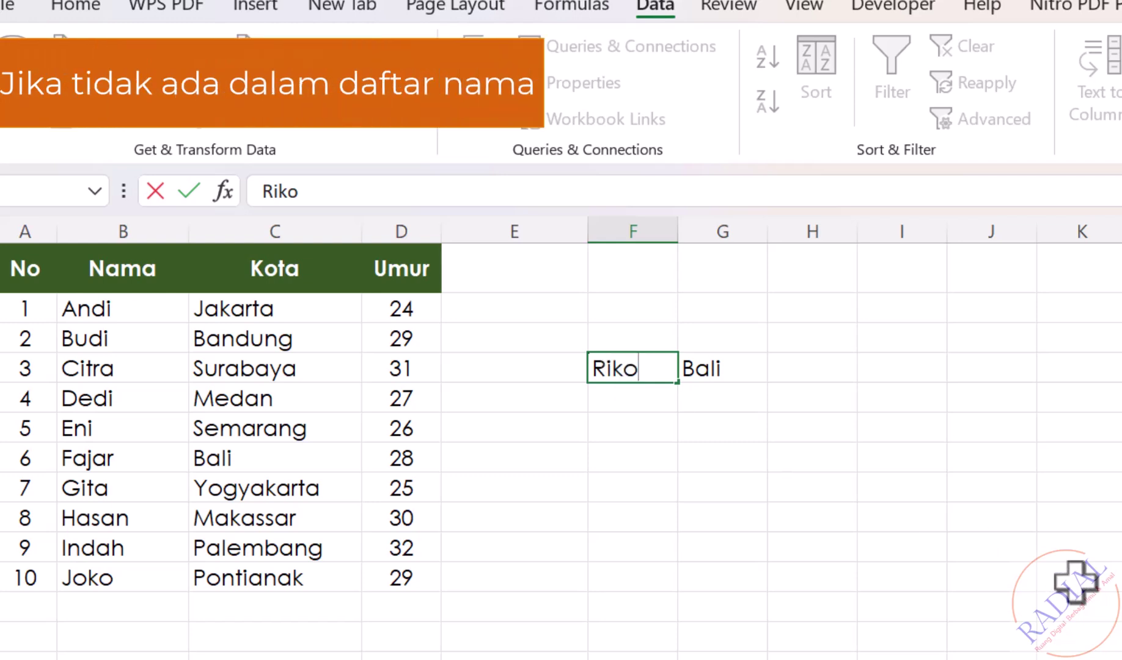
{"action": "key", "text": "Return"}
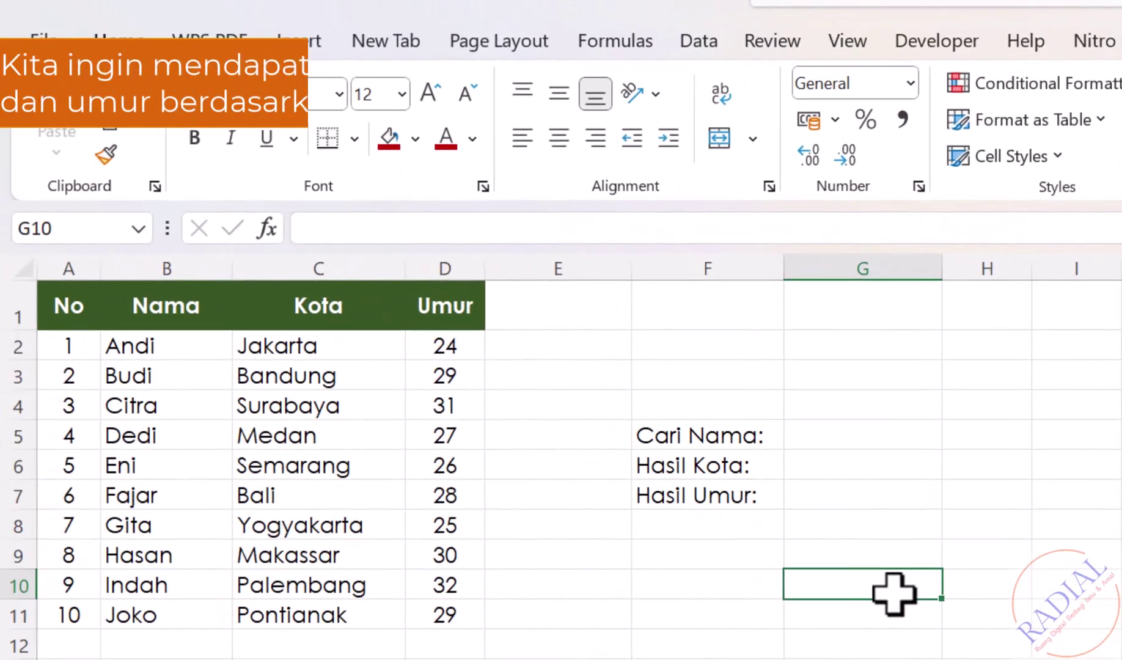
- In G6, start =index(C2:C11;match( for the Hasil Kota city result
{"action": "left_click", "coordinate": [838, 465]}
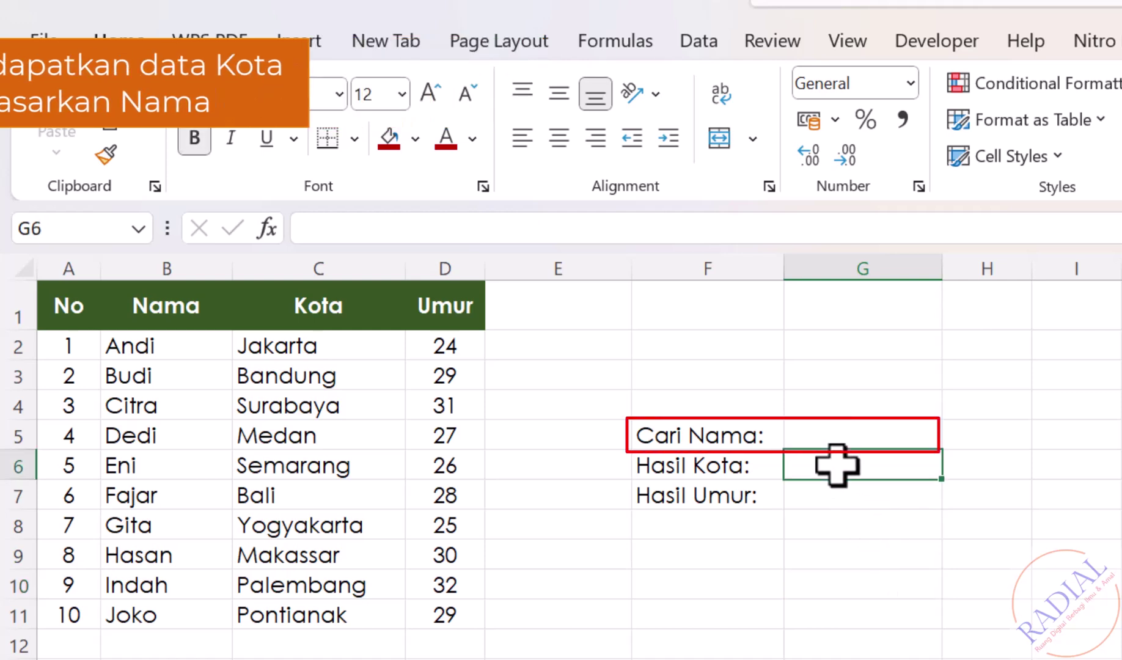
{"action": "type", "text": "="}
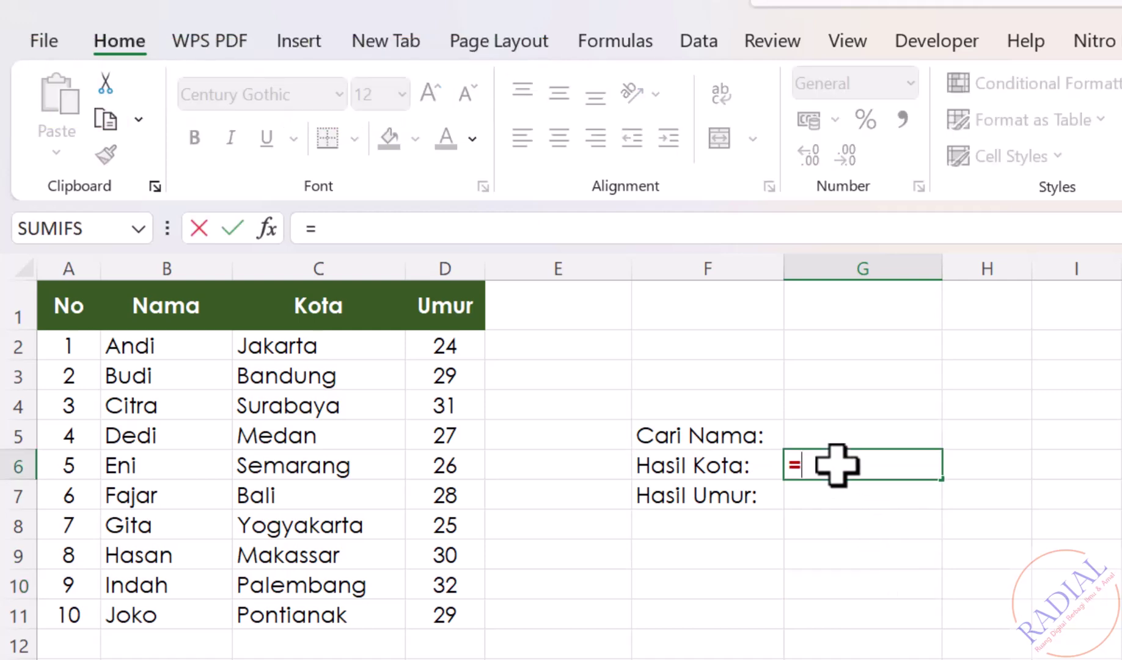
{"action": "type", "text": "("}
{"action": "key", "text": "BackSpace"}
{"action": "type", "text": "index"}
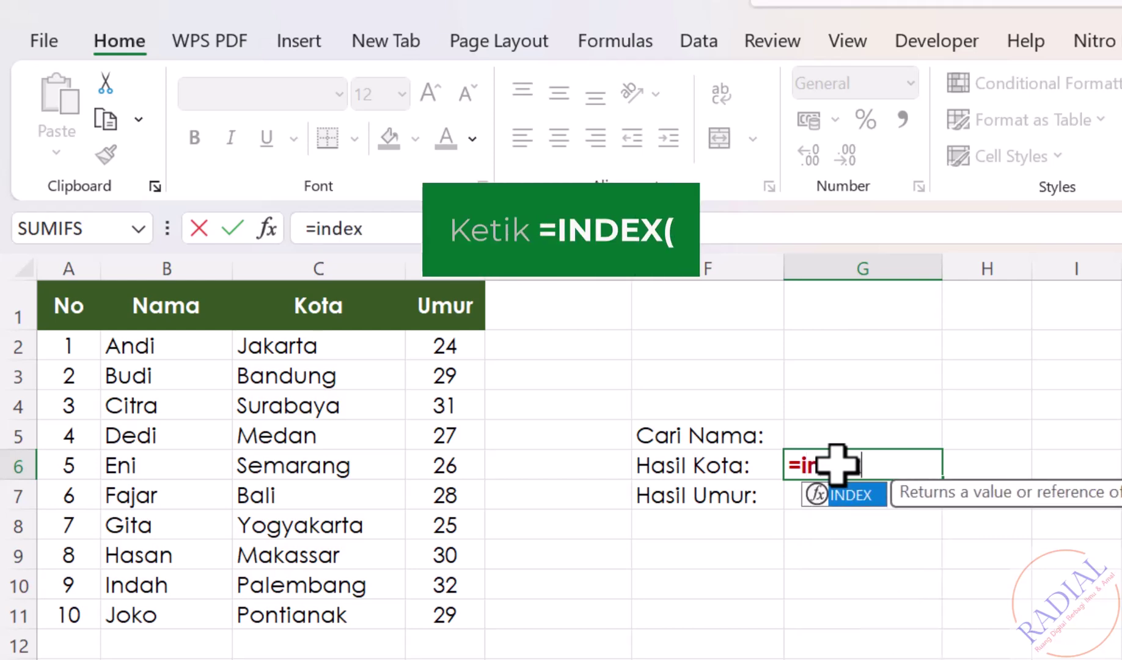
{"action": "type", "text": "("}
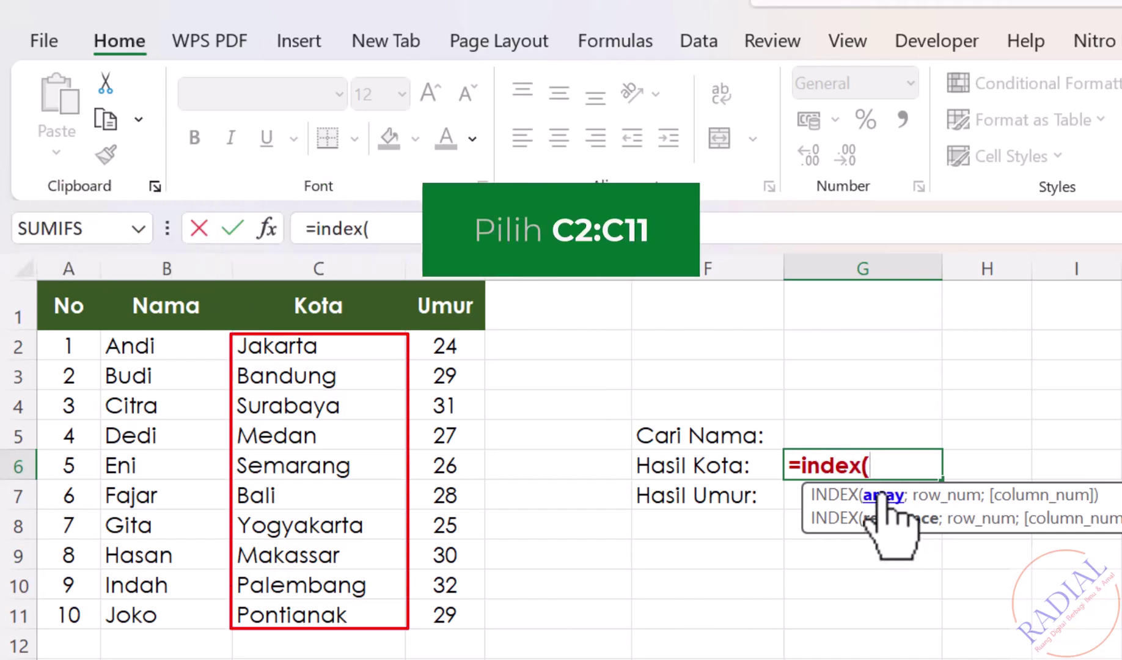
{"action": "left_click", "coordinate": [326, 342]}
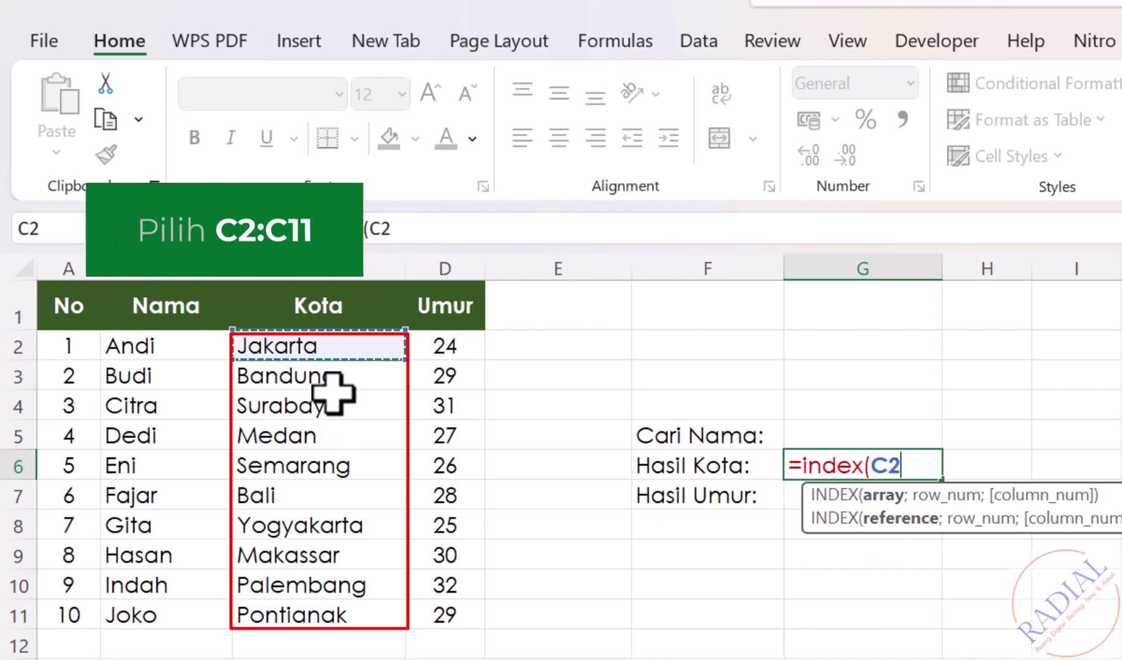
{"action": "left_click_drag", "start_coordinate": [333, 395], "coordinate": [301, 614]}
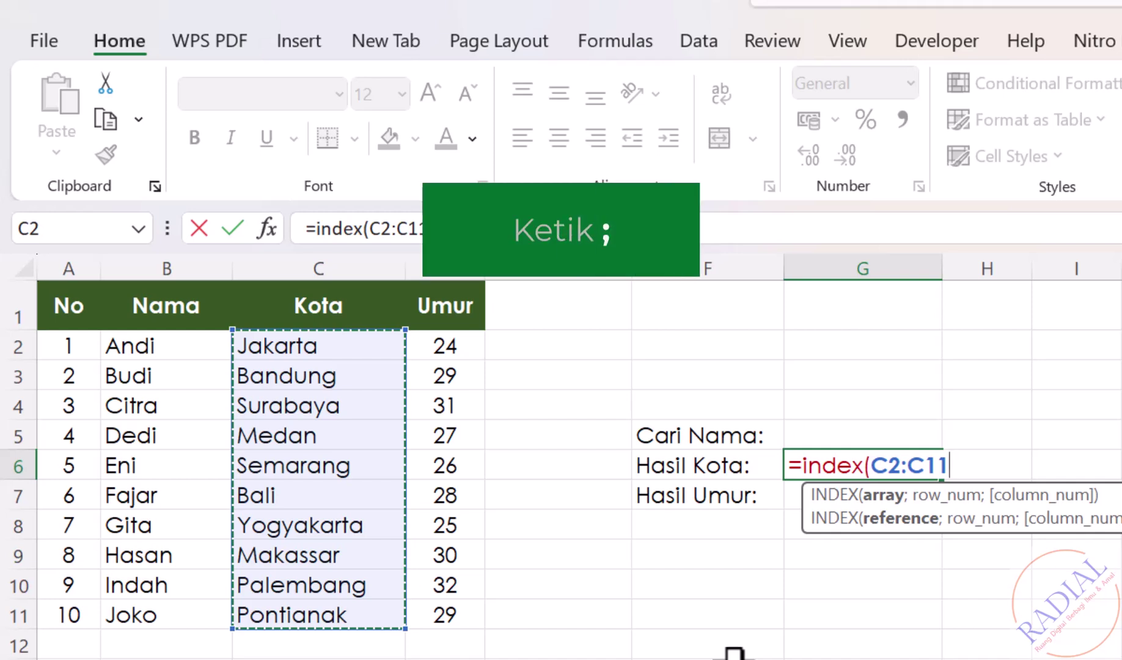
{"action": "type", "text": ";"}
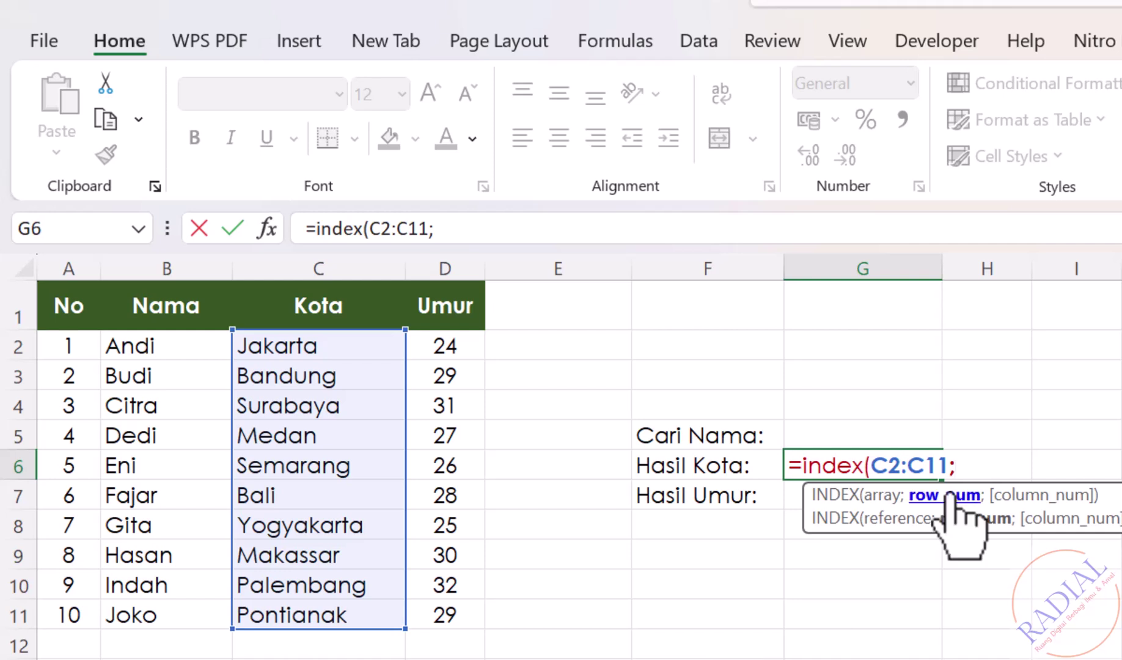
{"action": "type", "text": "mat"}
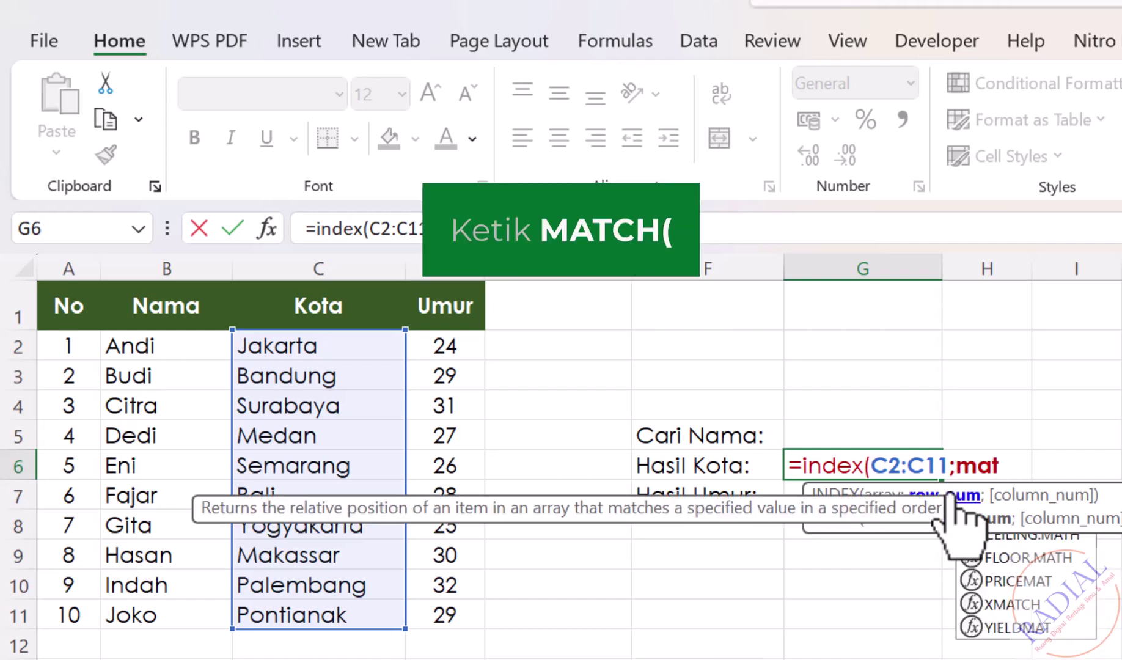
{"action": "type", "text": "ch("}
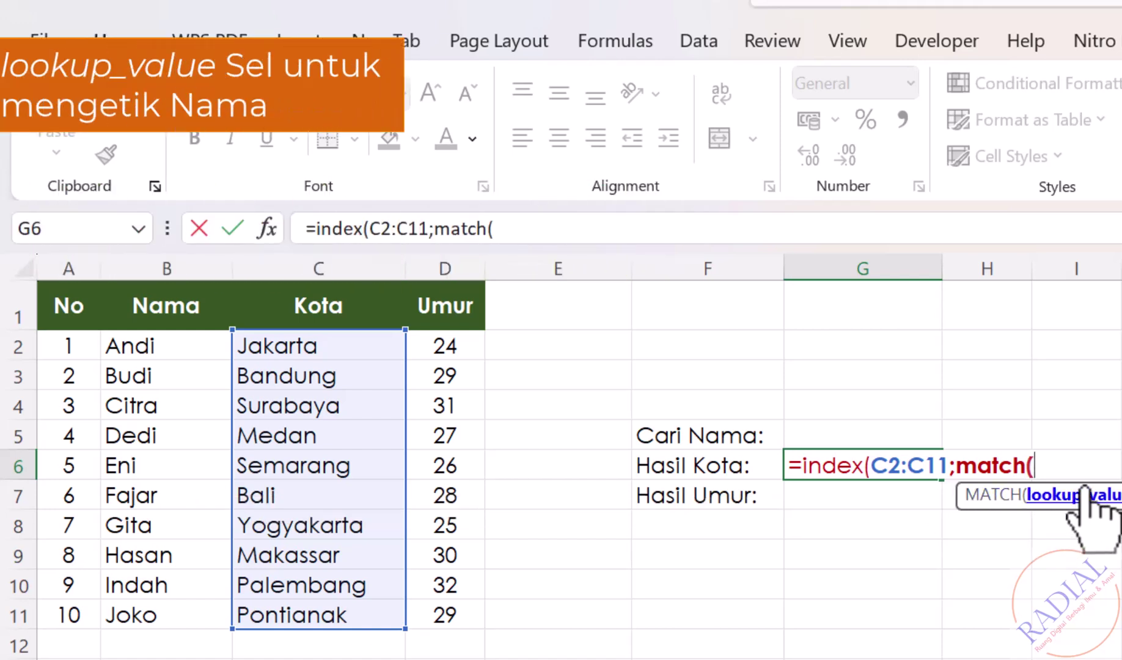
- Match the Cari Nama cell G5 exactly against names B2:B11 with ;0))
{"action": "left_click", "coordinate": [849, 433]}
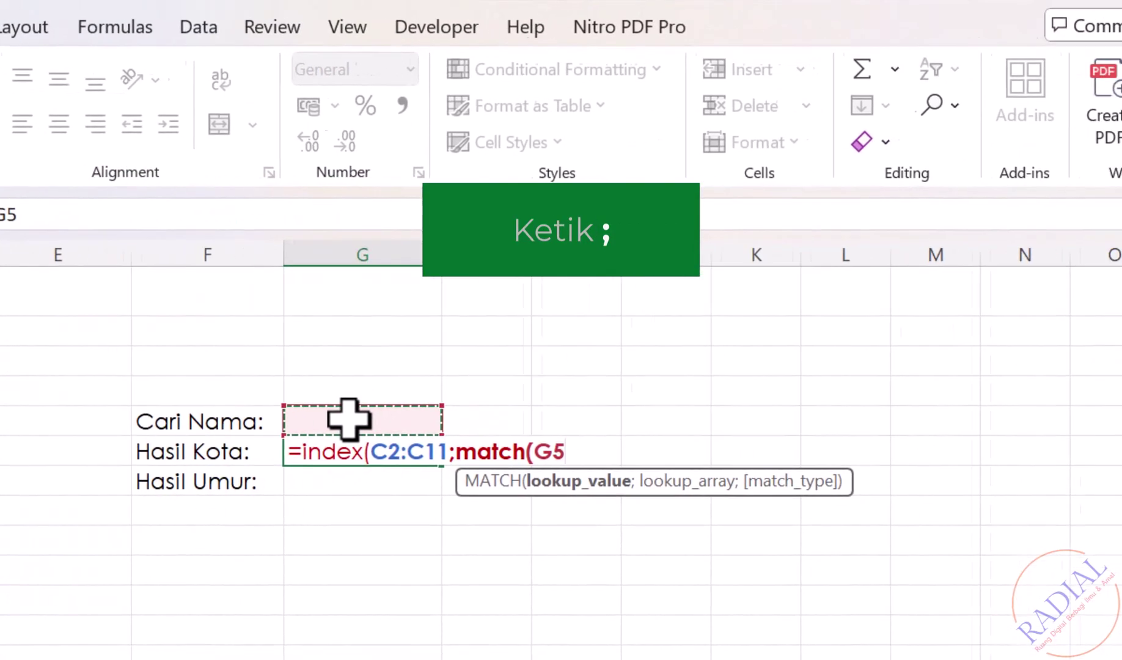
{"action": "type", "text": ";"}
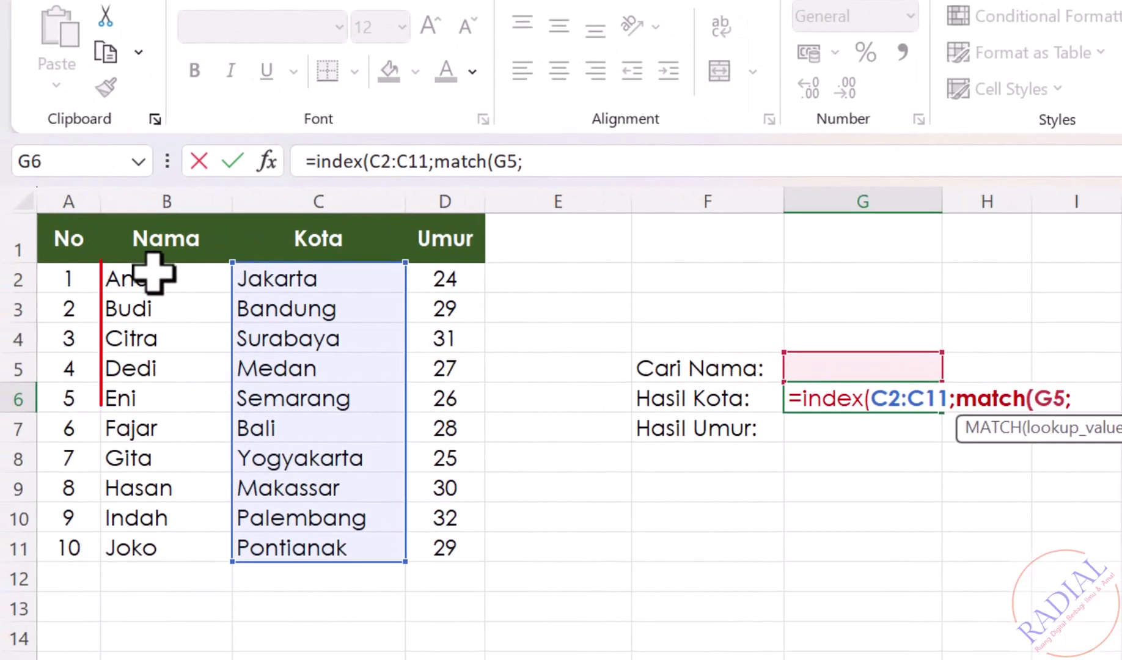
{"action": "left_click_drag", "start_coordinate": [154, 273], "coordinate": [150, 549]}
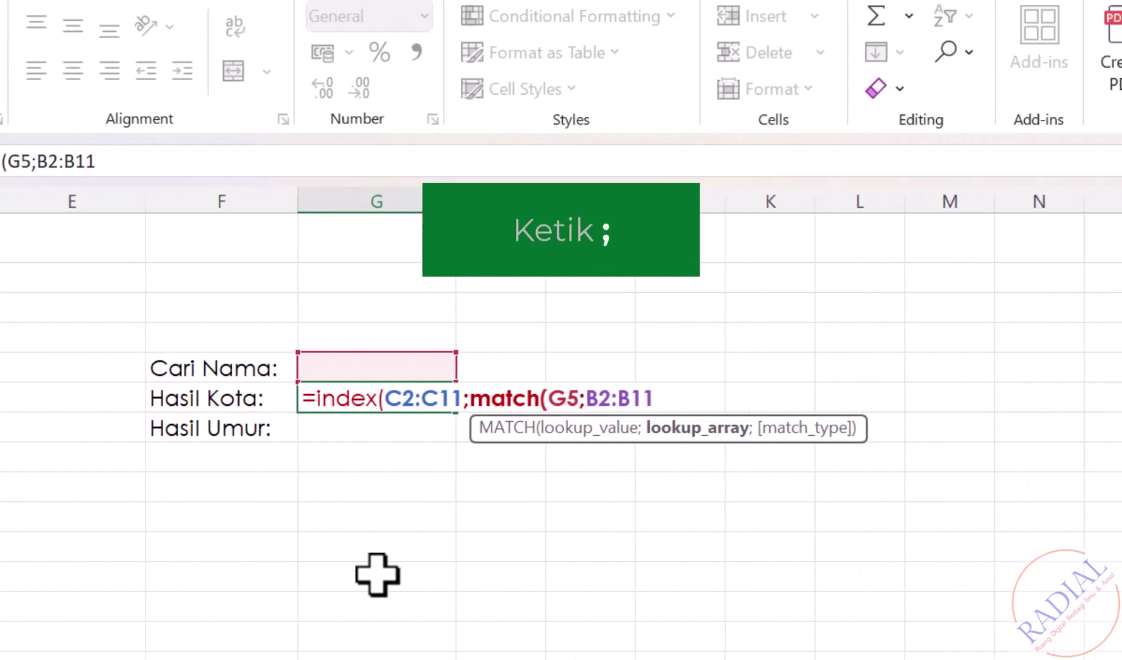
{"action": "type", "text": ";"}
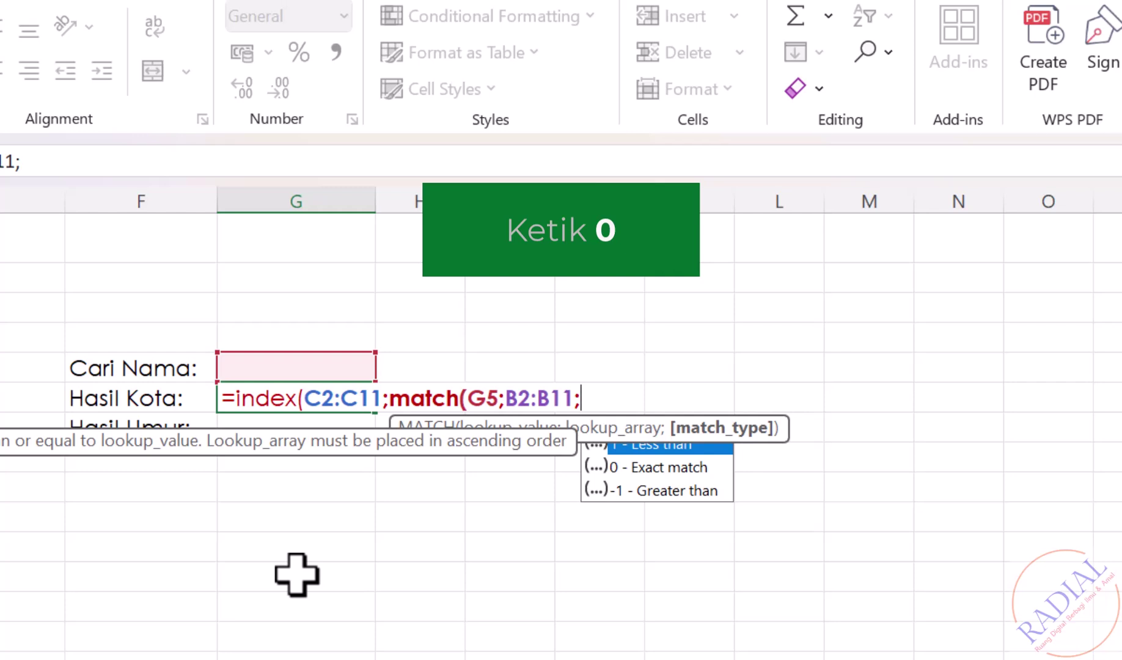
{"action": "type", "text": "0"}
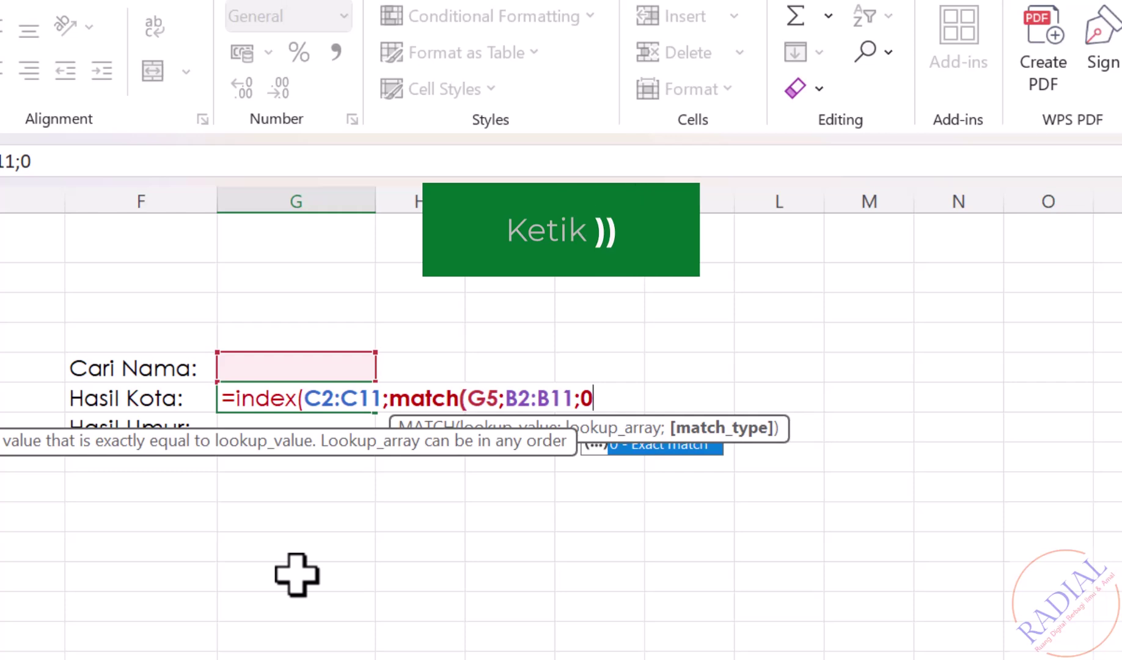
{"action": "type", "text": "))"}
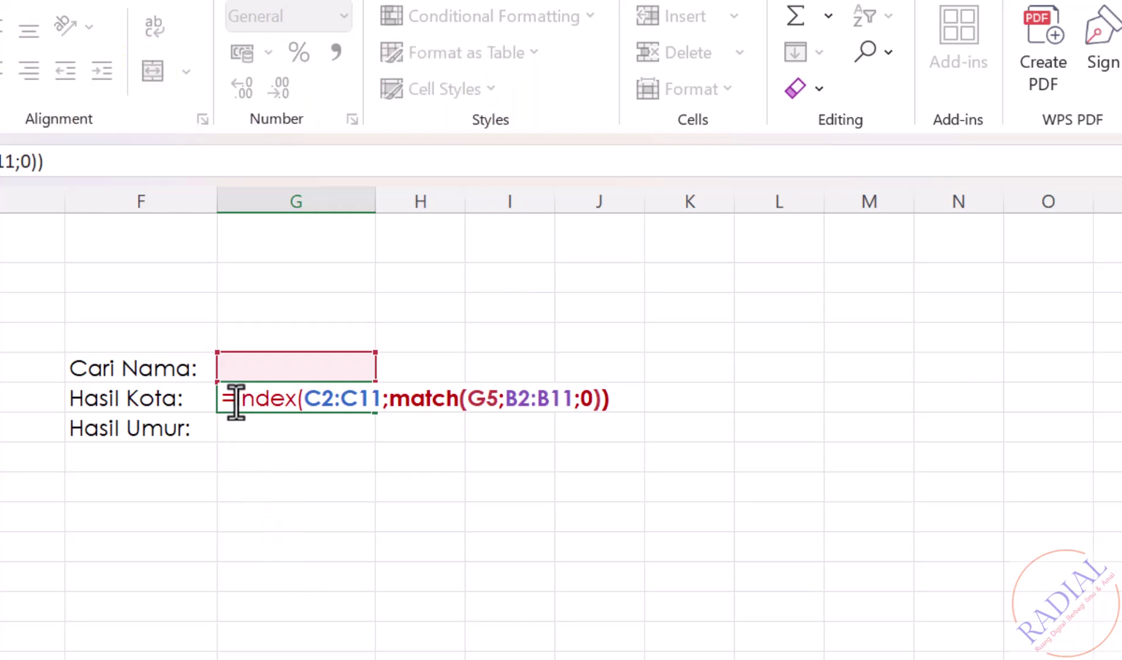
- Wrap the G6 formula in IFERROR with a "Data Tidak Ditemukan" fallback and commit it
{"action": "type", "text": "i"}
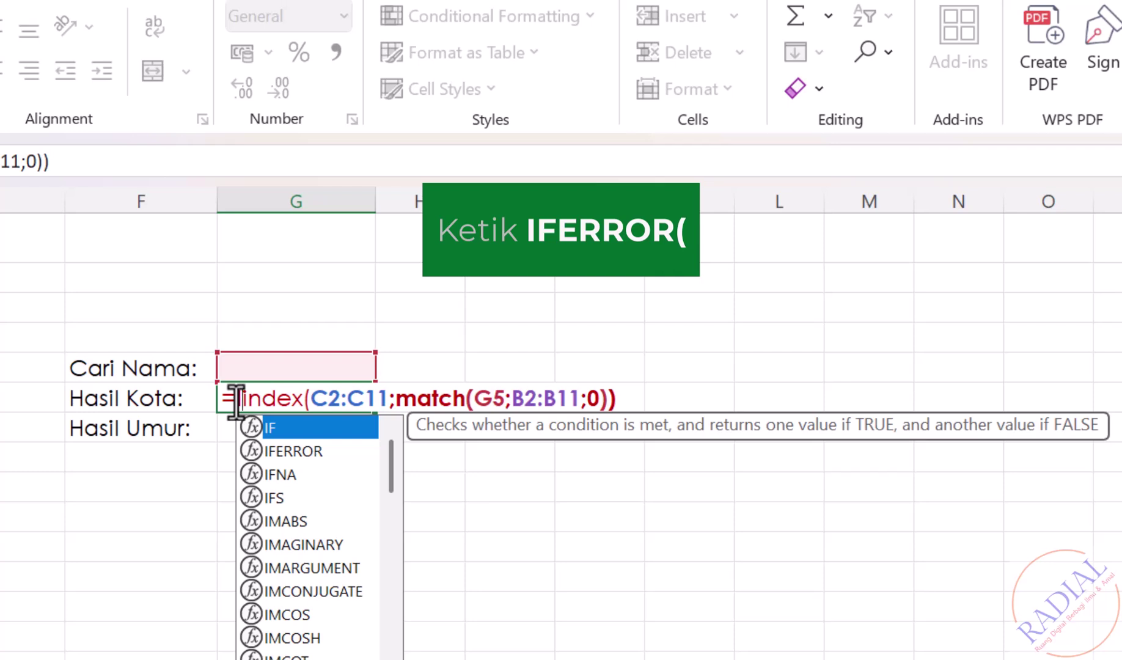
{"action": "type", "text": "ferror"}
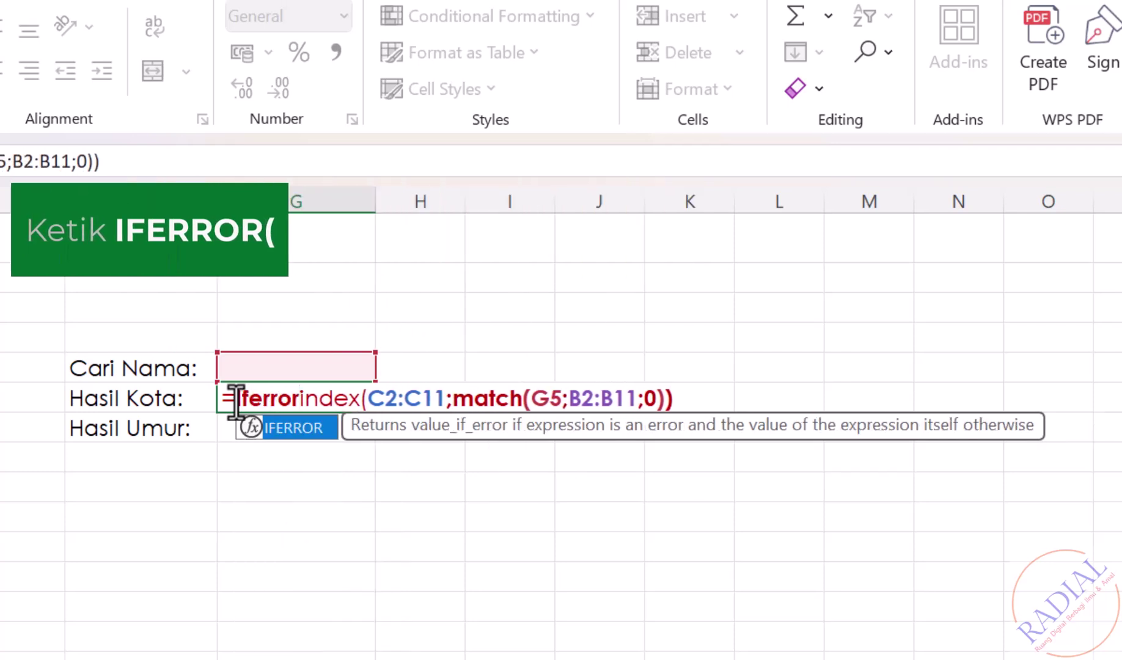
{"action": "type", "text": "("}
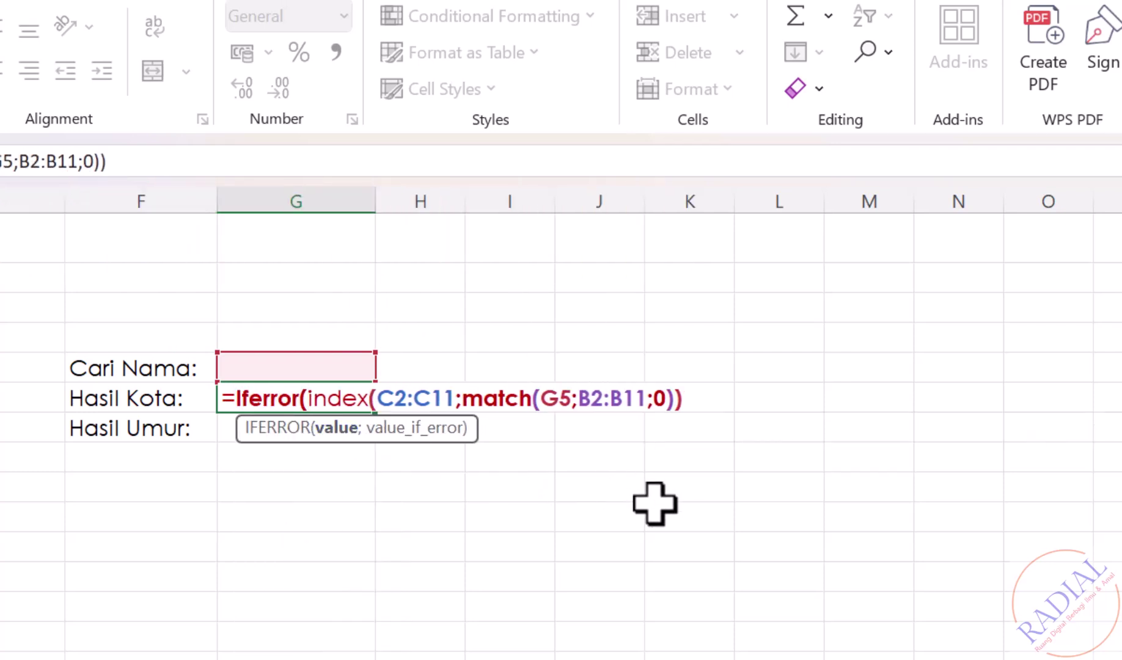
{"action": "left_click", "coordinate": [692, 401]}
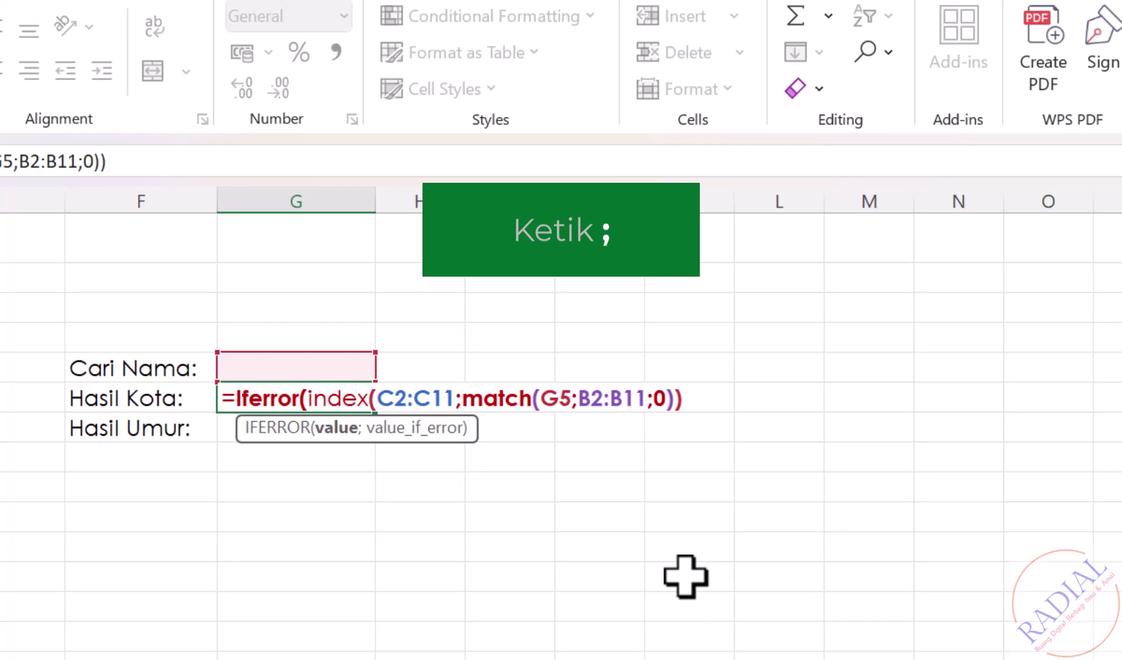
{"action": "type", "text": ";"}
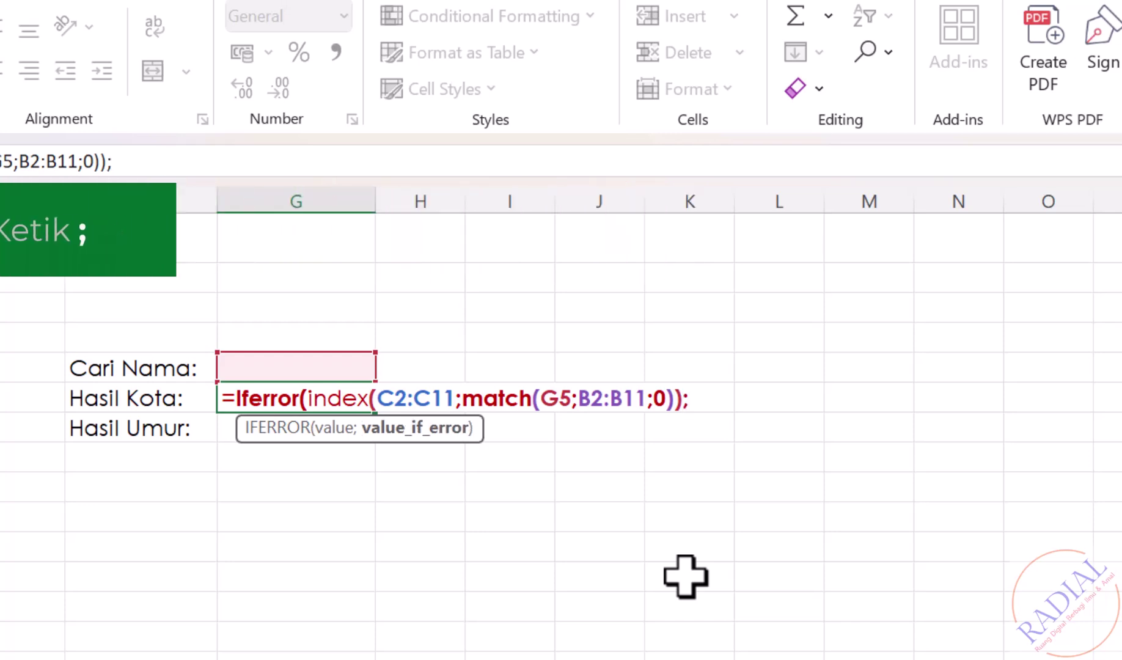
{"action": "type", "text": "\"Dat"}
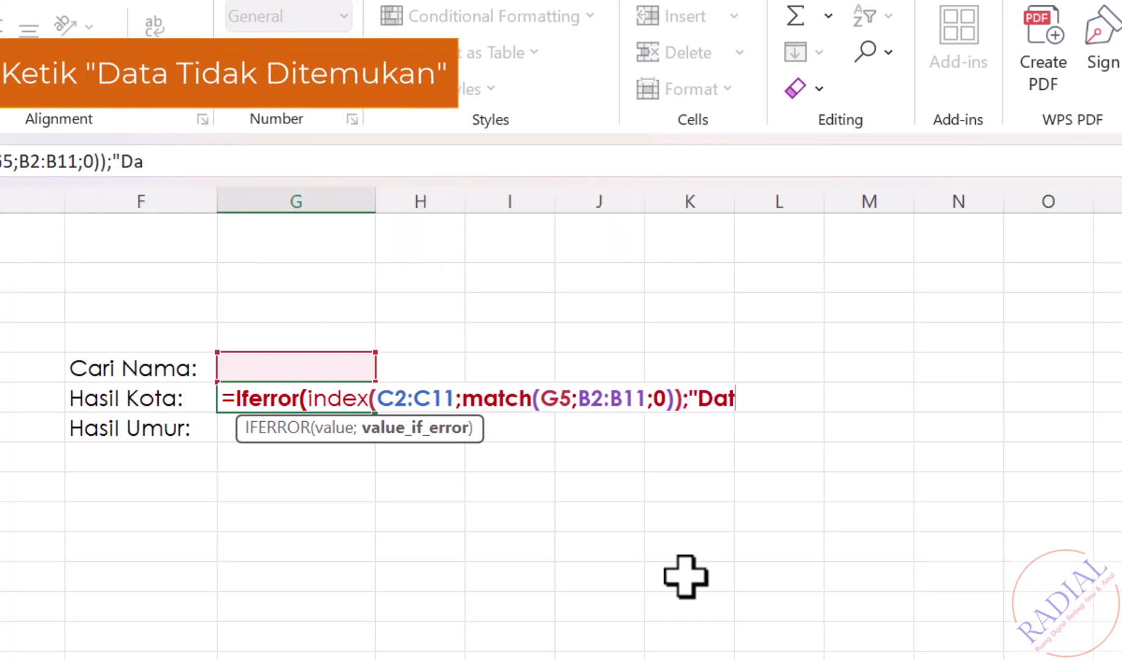
{"action": "type", "text": "a Tidak"}
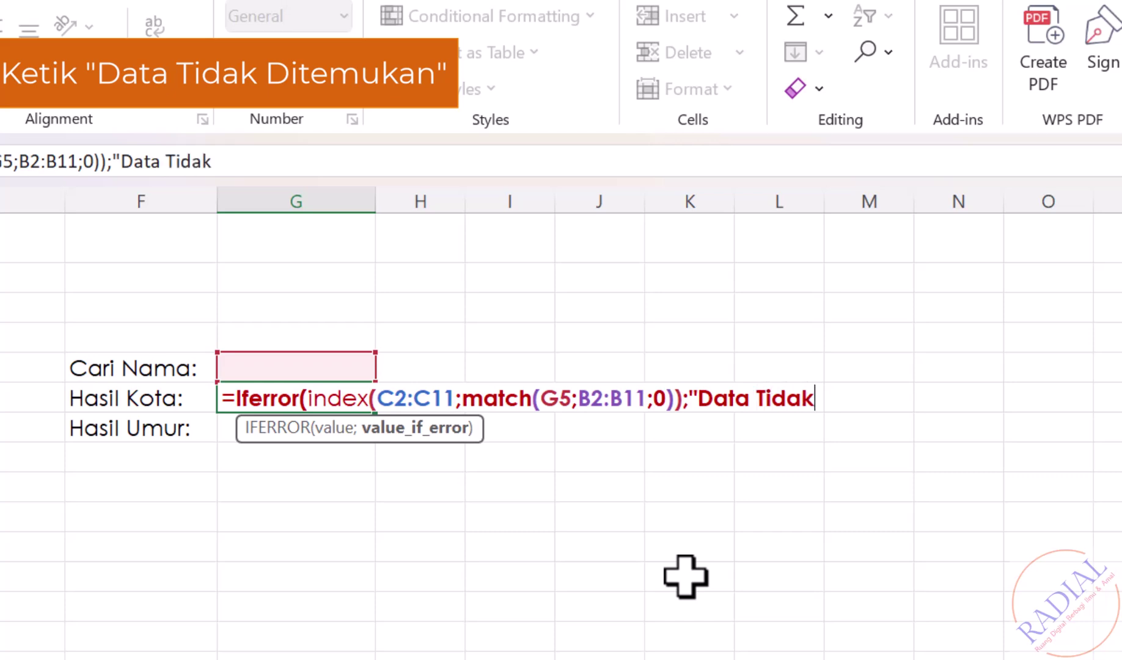
{"action": "type", "text": " Dite"}
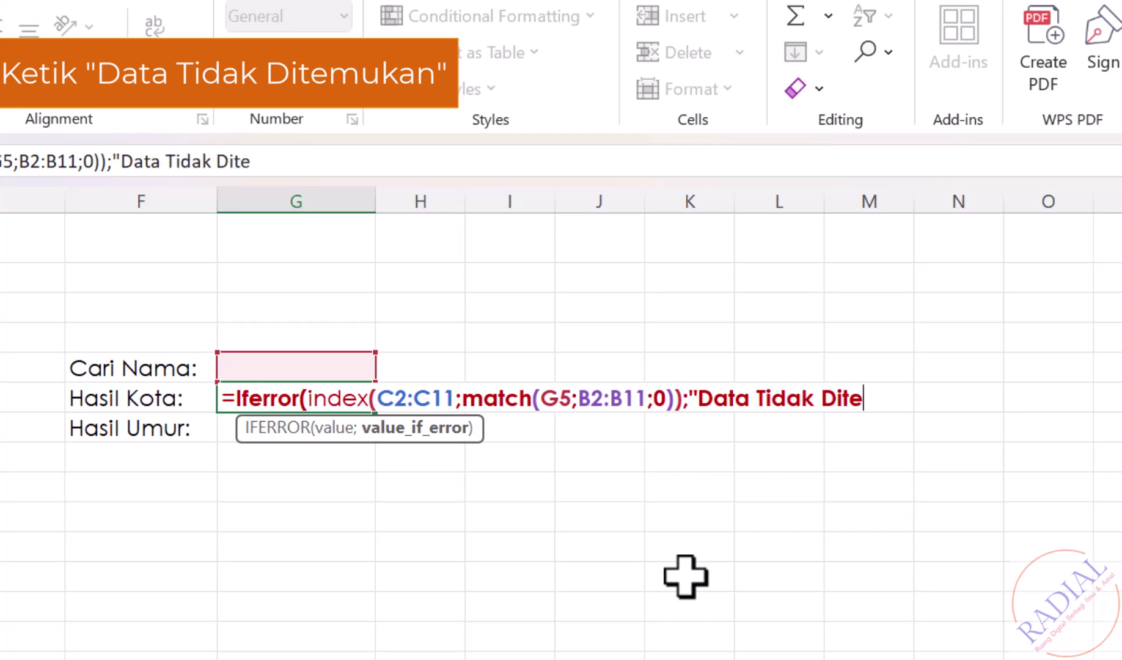
{"action": "type", "text": "mukan"}
{"action": "type", "text": "\""}
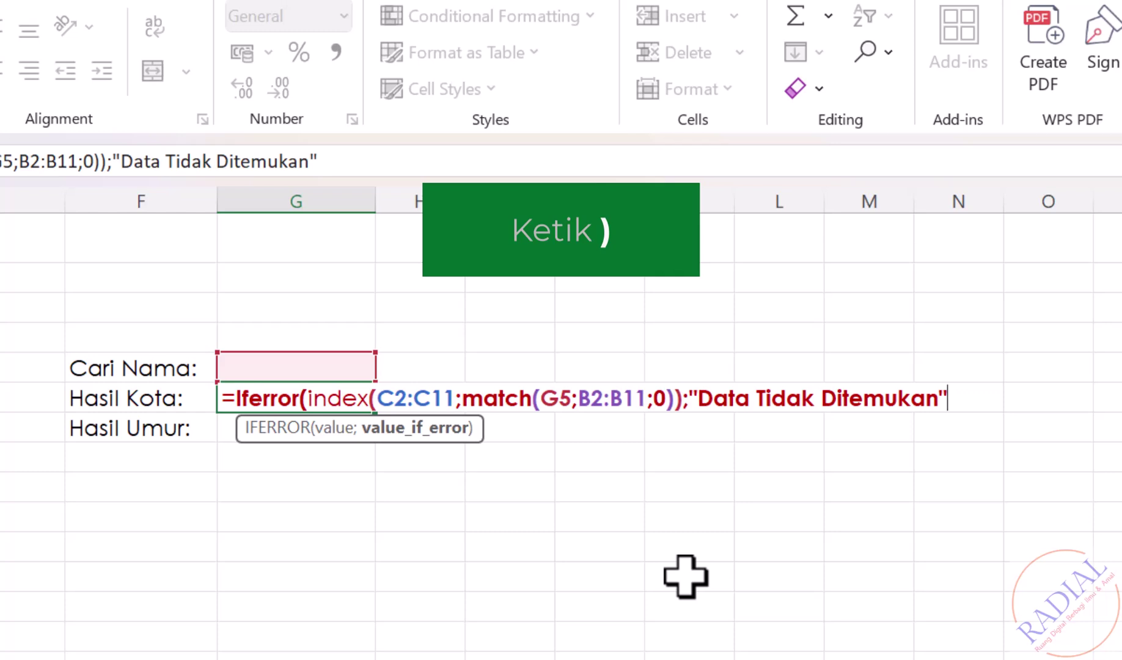
{"action": "type", "text": ")"}
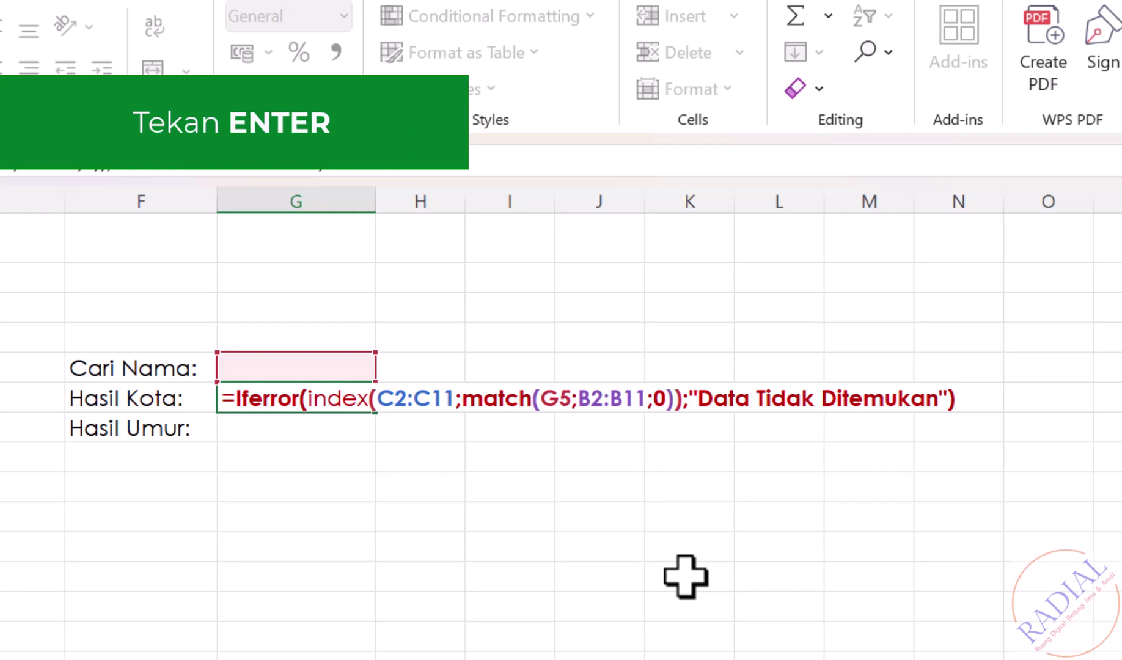
{"action": "key", "text": "Return"}
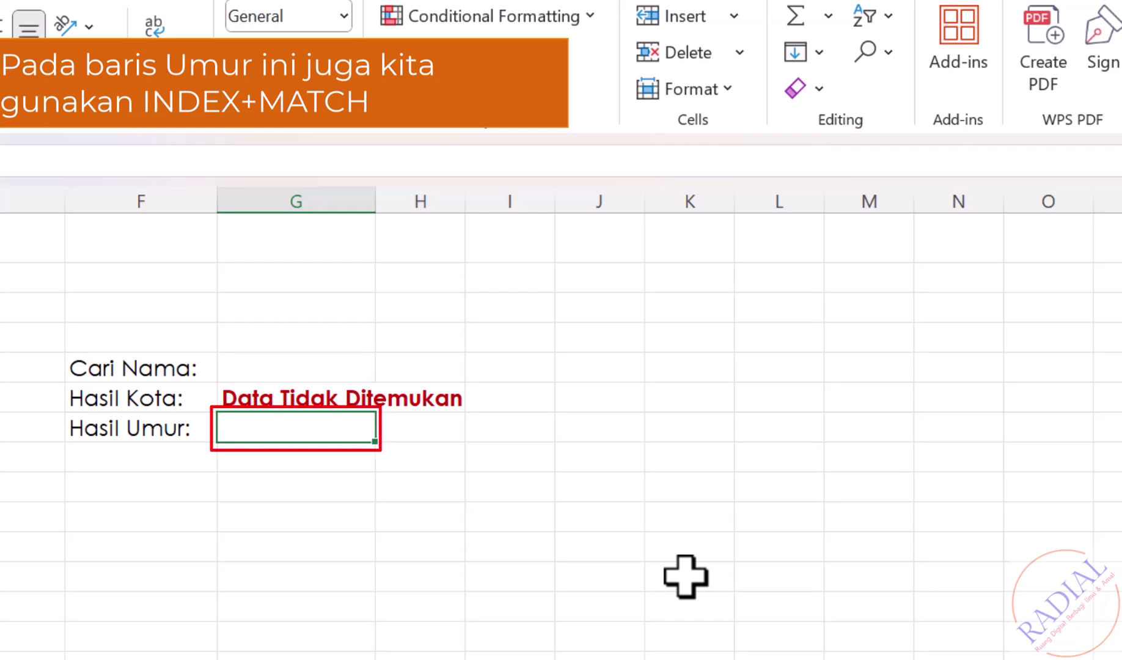
- In G7, begin =index(D2:D11;match( to return the age from the Umur column
{"action": "type", "text": "="}
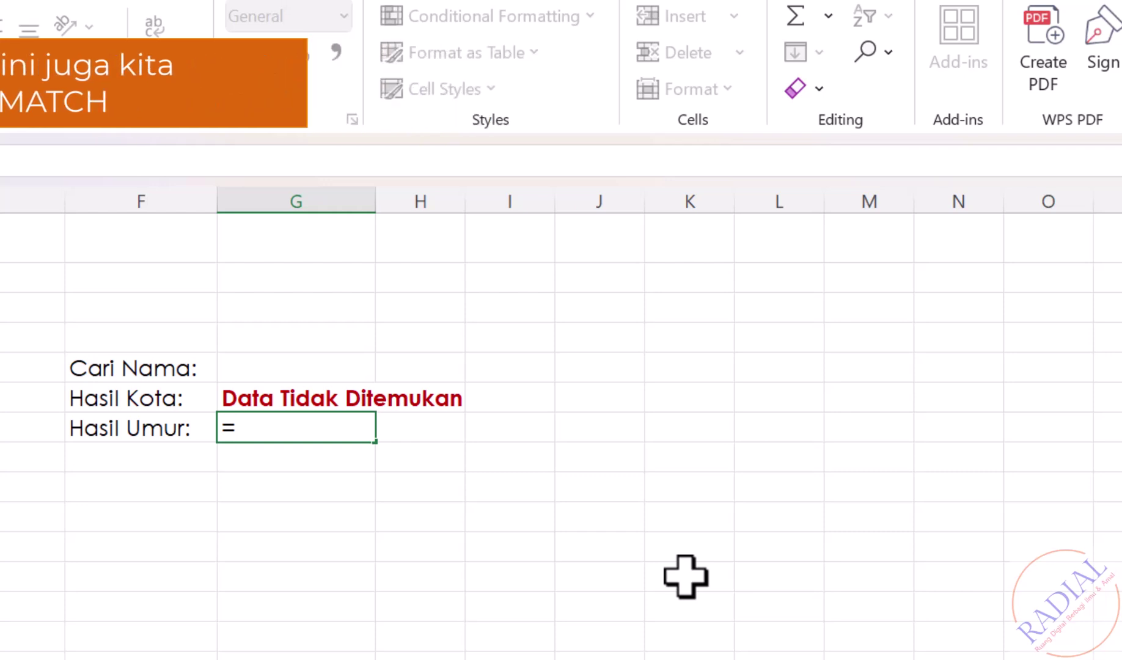
{"action": "type", "text": "index"}
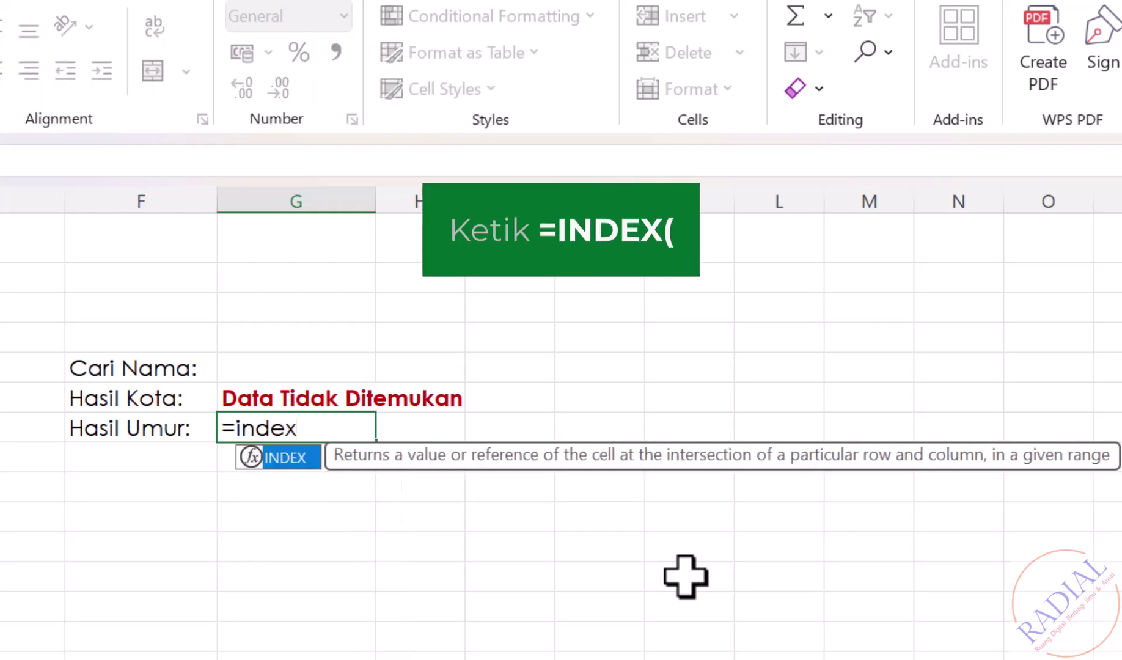
{"action": "type", "text": "("}
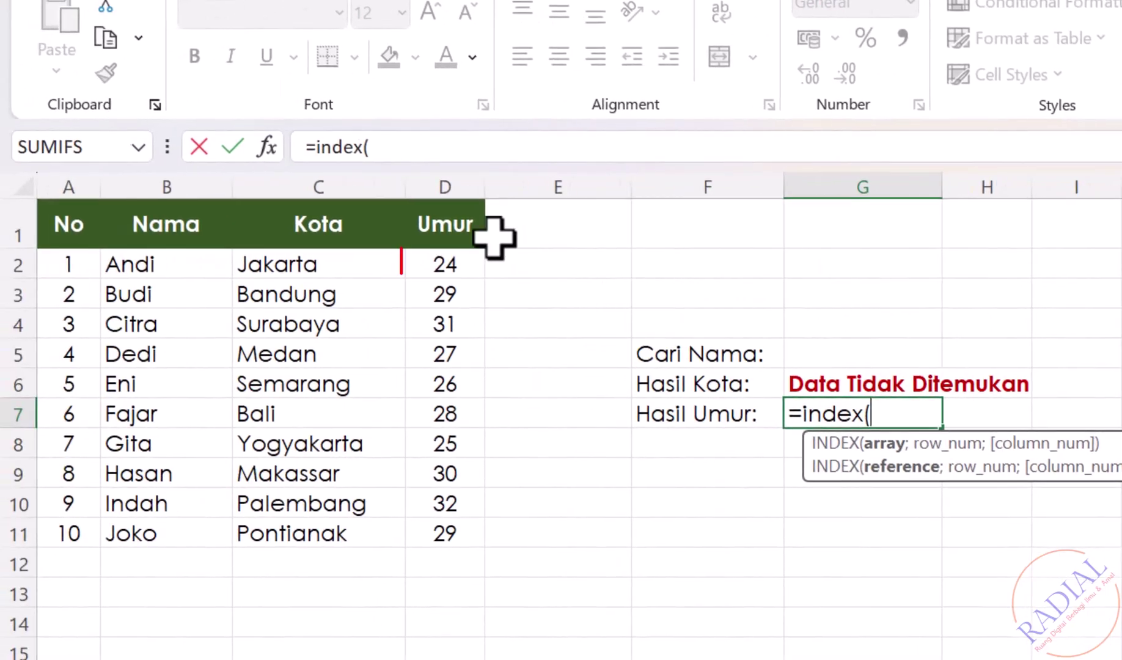
{"action": "left_click_drag", "start_coordinate": [455, 259], "coordinate": [448, 524]}
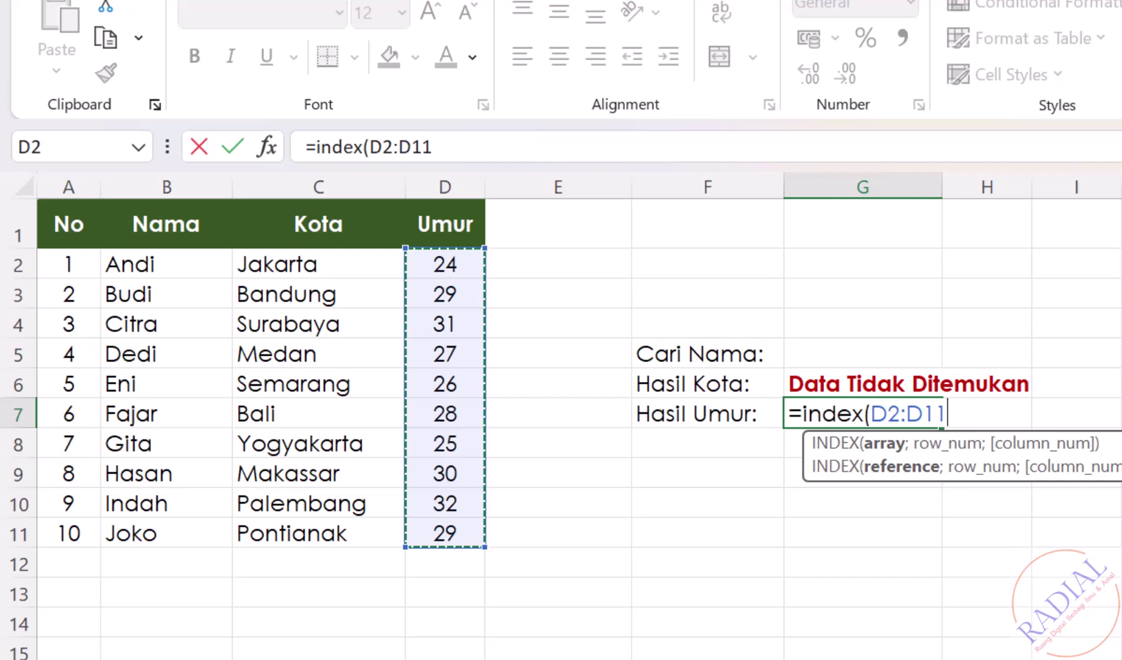
{"action": "type", "text": ";"}
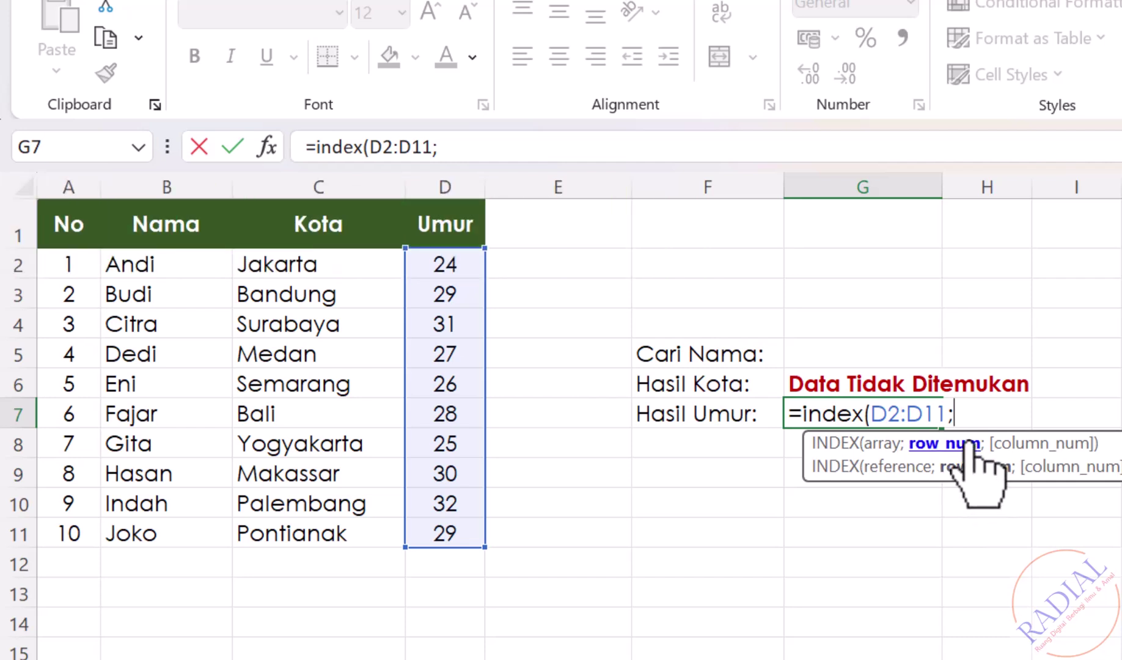
{"action": "type", "text": "match"}
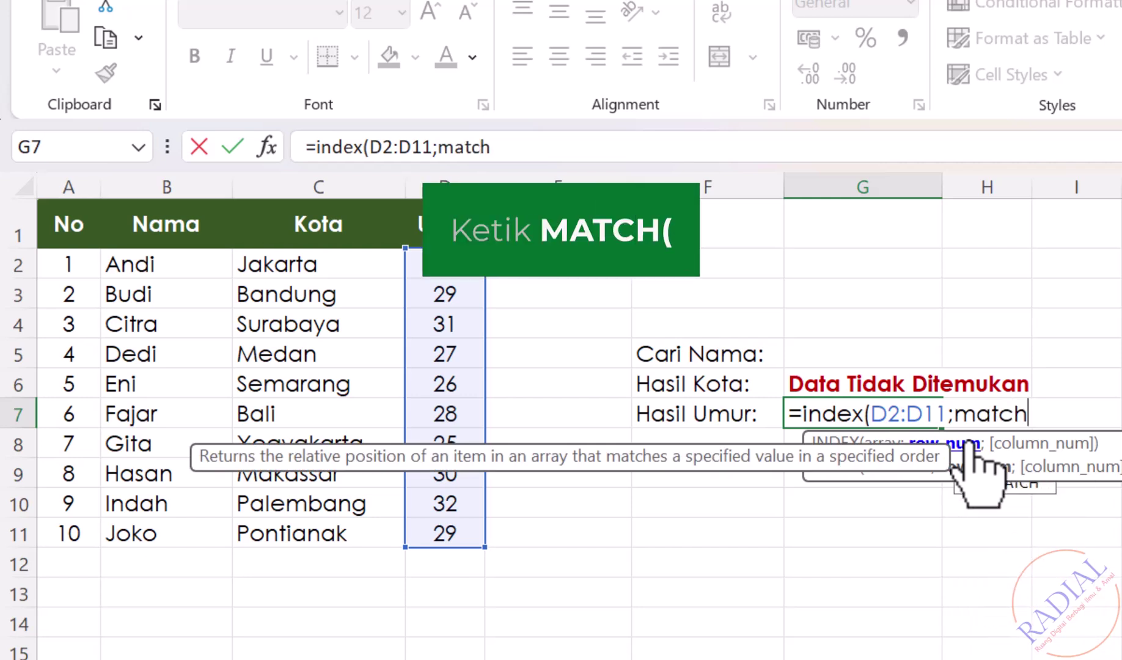
{"action": "type", "text": "("}
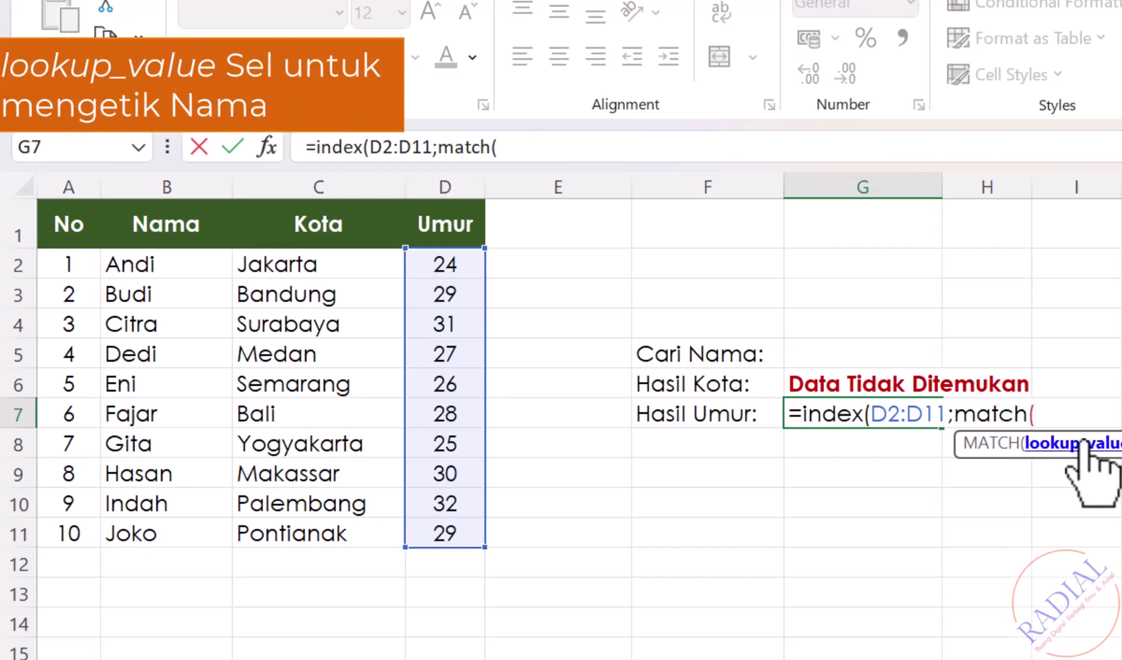
- Finish the age formula as =index(D2:D11;match(G5;B2:B11;0)), matching G5 exactly against B2:B11
{"action": "left_click", "coordinate": [855, 353]}
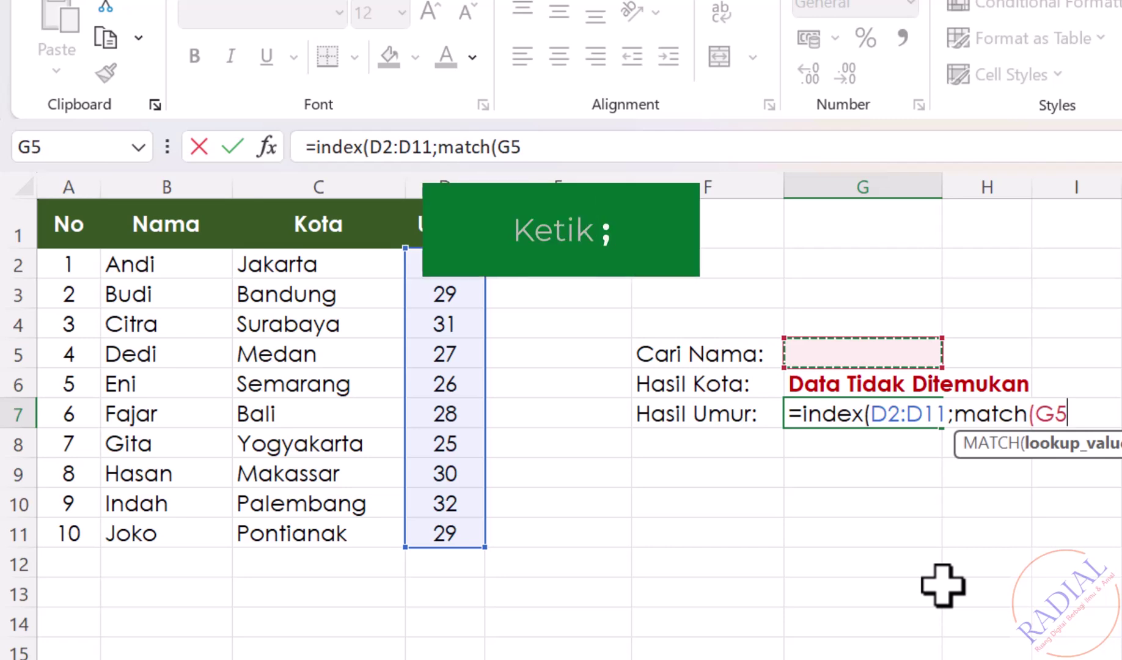
{"action": "type", "text": ";"}
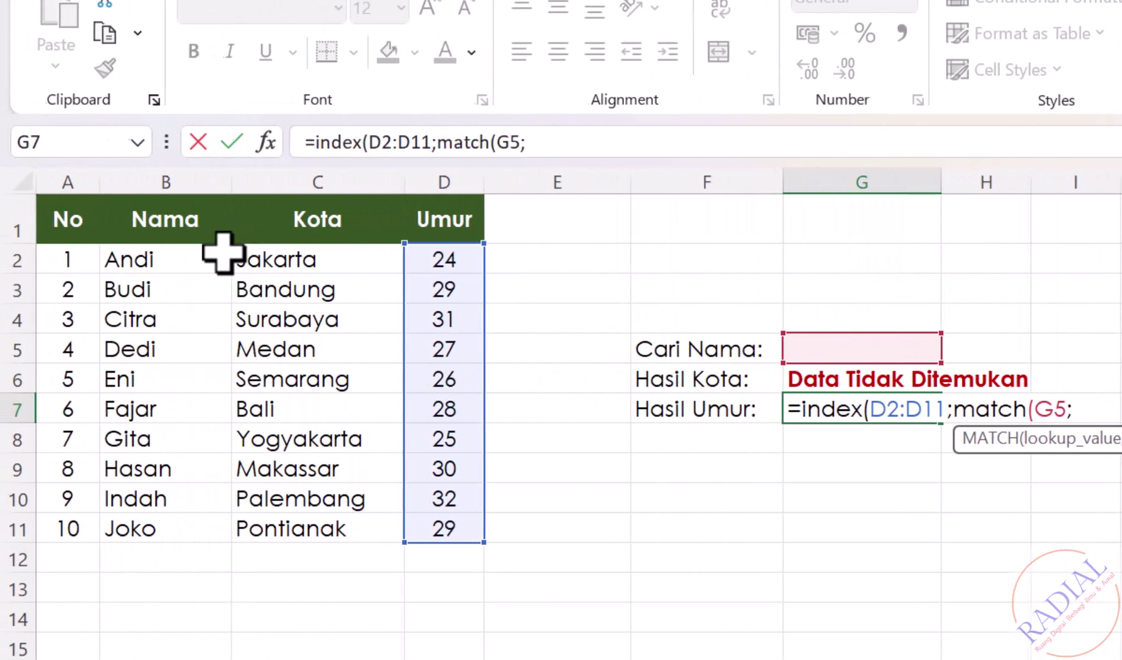
{"action": "left_click_drag", "start_coordinate": [183, 257], "coordinate": [177, 525]}
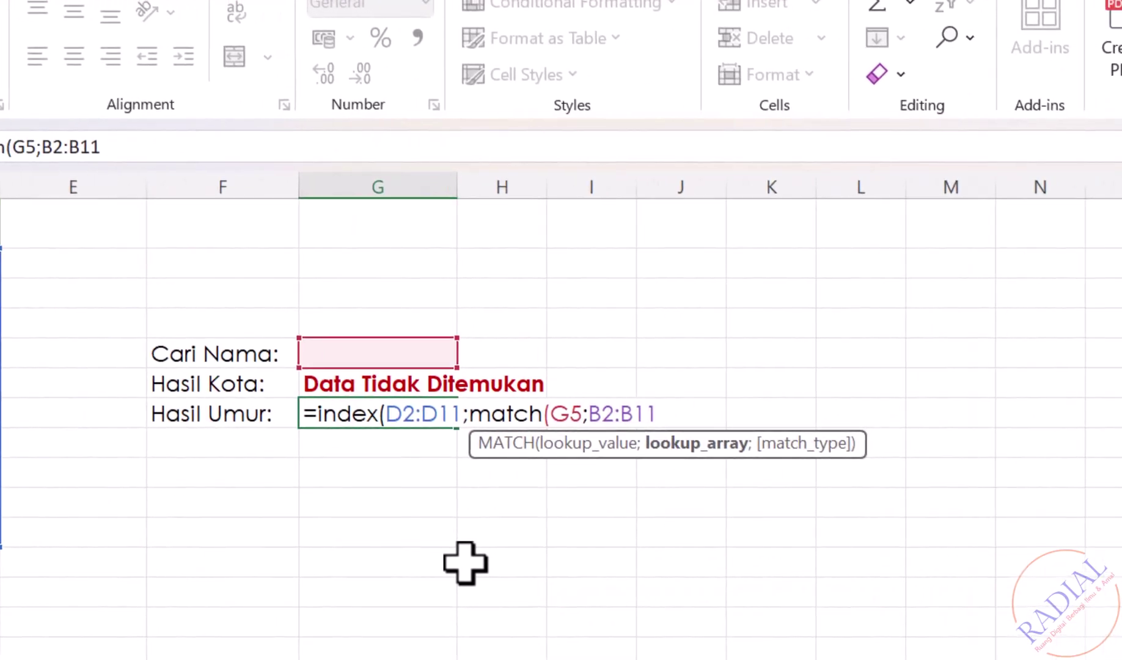
{"action": "type", "text": ";"}
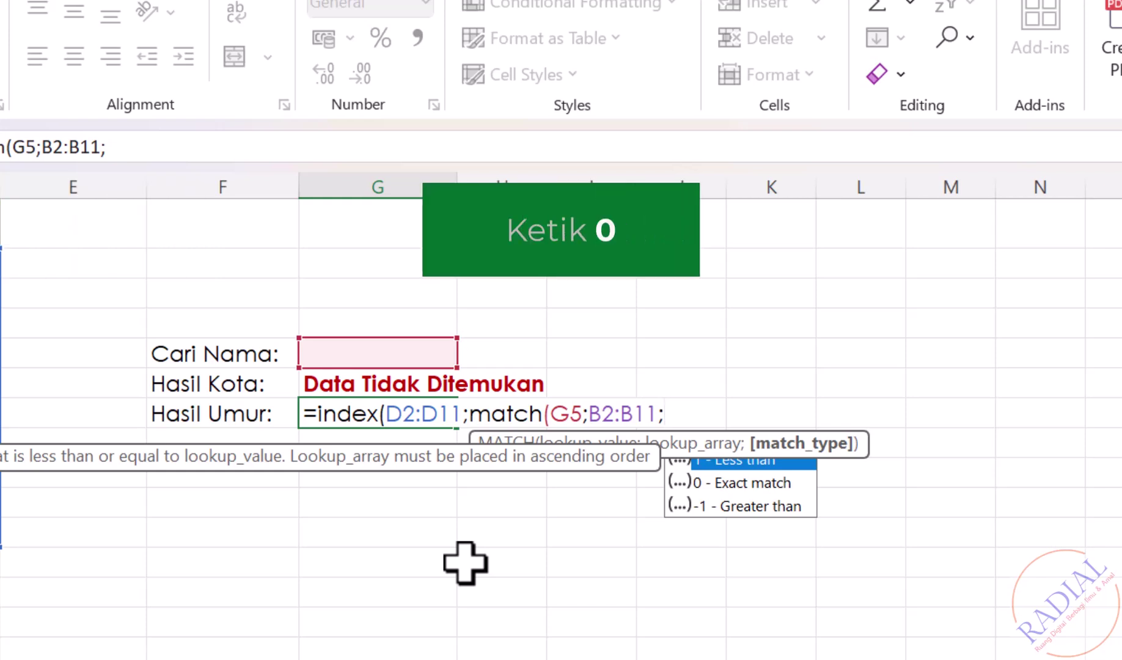
{"action": "type", "text": "0"}
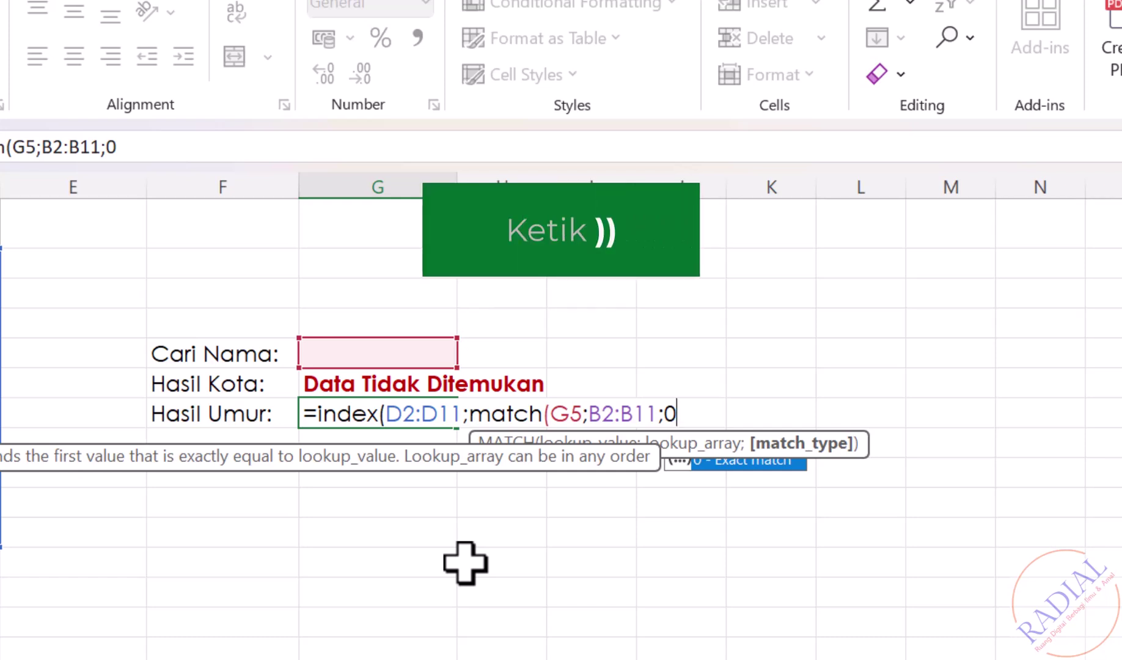
{"action": "type", "text": "))"}
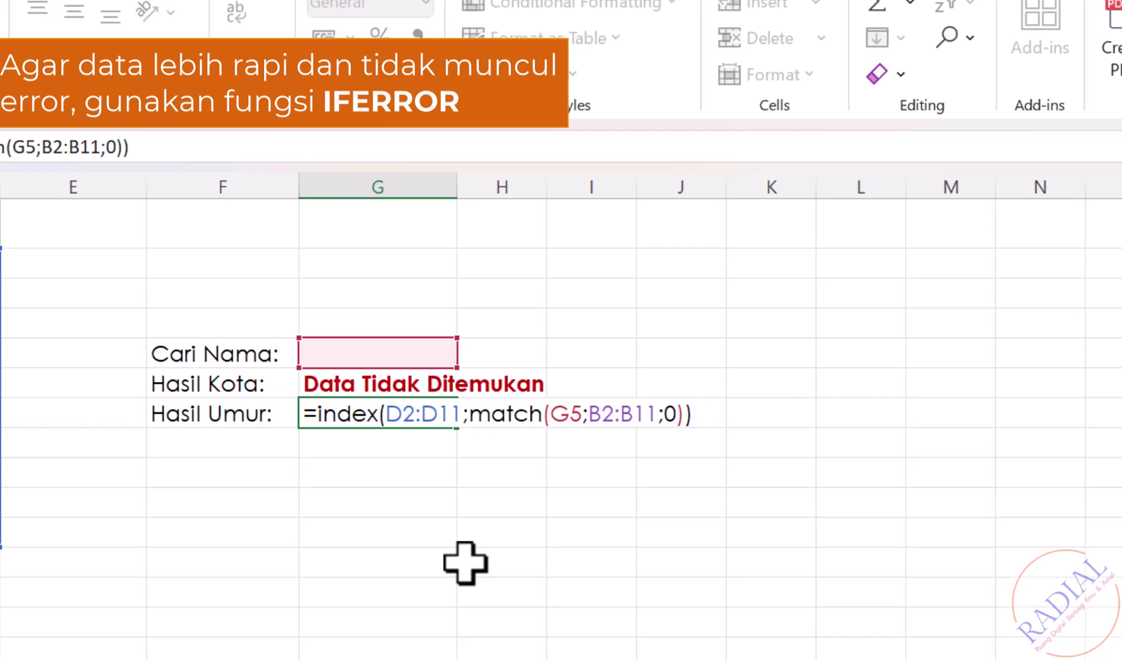
- Wrap the G7 age lookup in IFERROR with fallback "Data Tidak Ditemukan" and commit it
{"action": "left_click", "coordinate": [316, 416]}
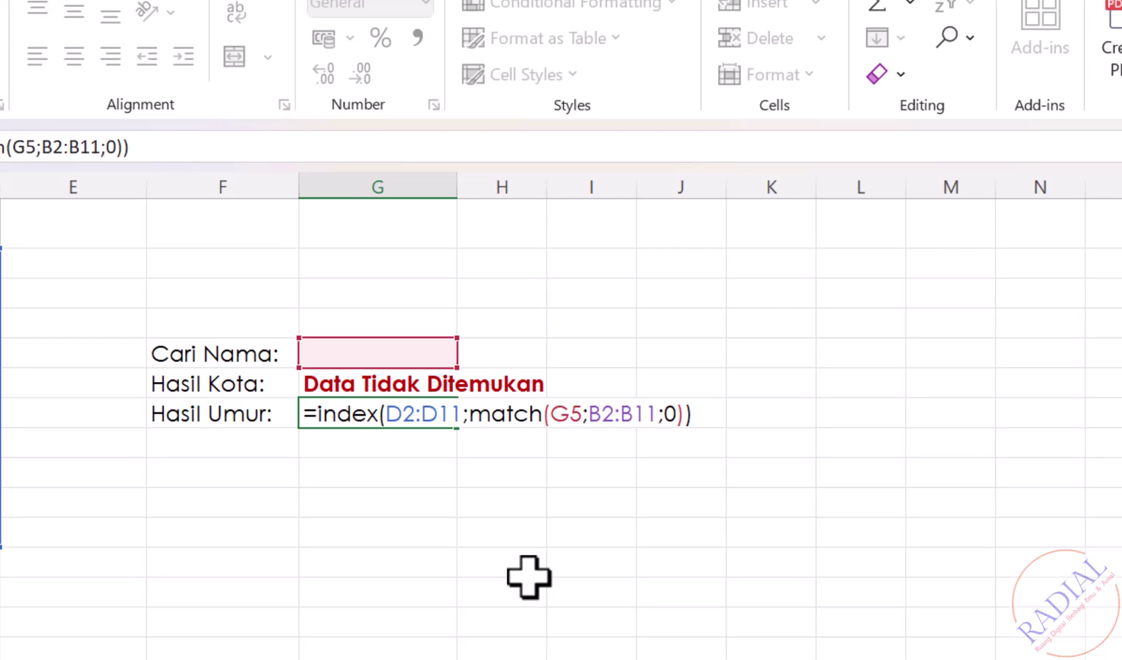
{"action": "type", "text": "ifer"}
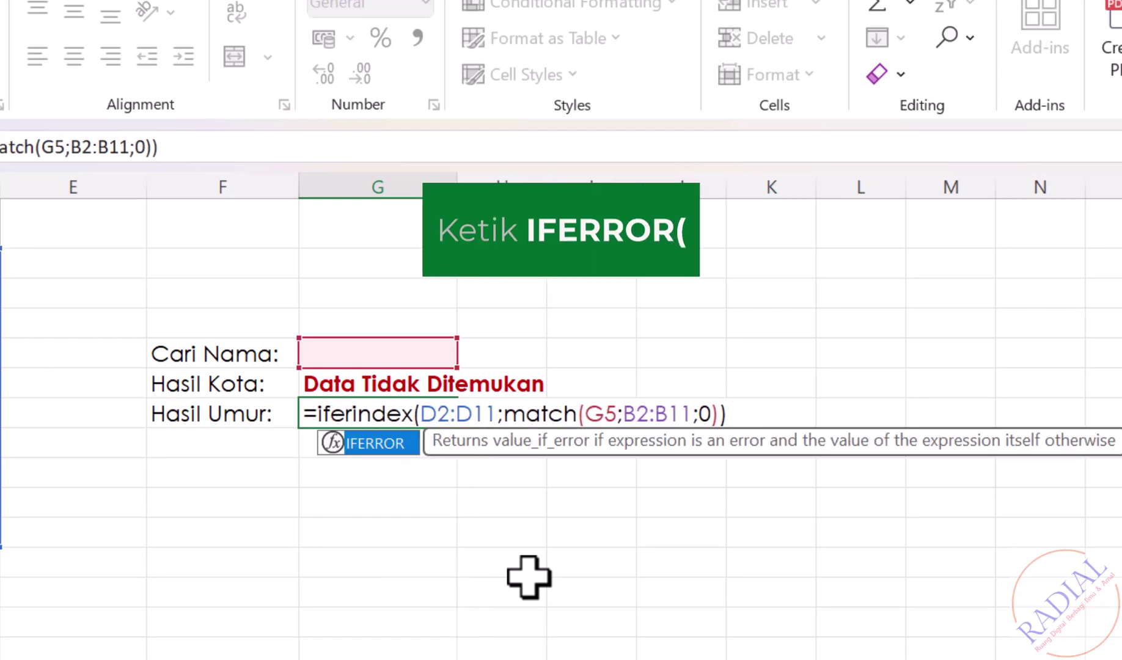
{"action": "type", "text": "ror("}
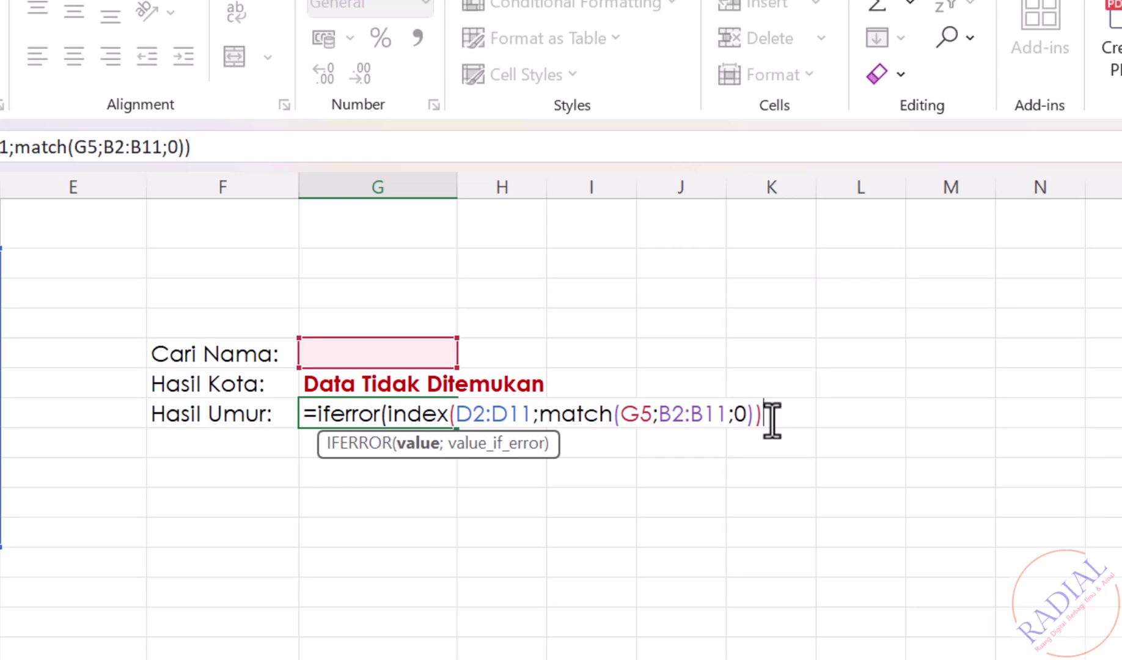
{"action": "type", "text": ";"}
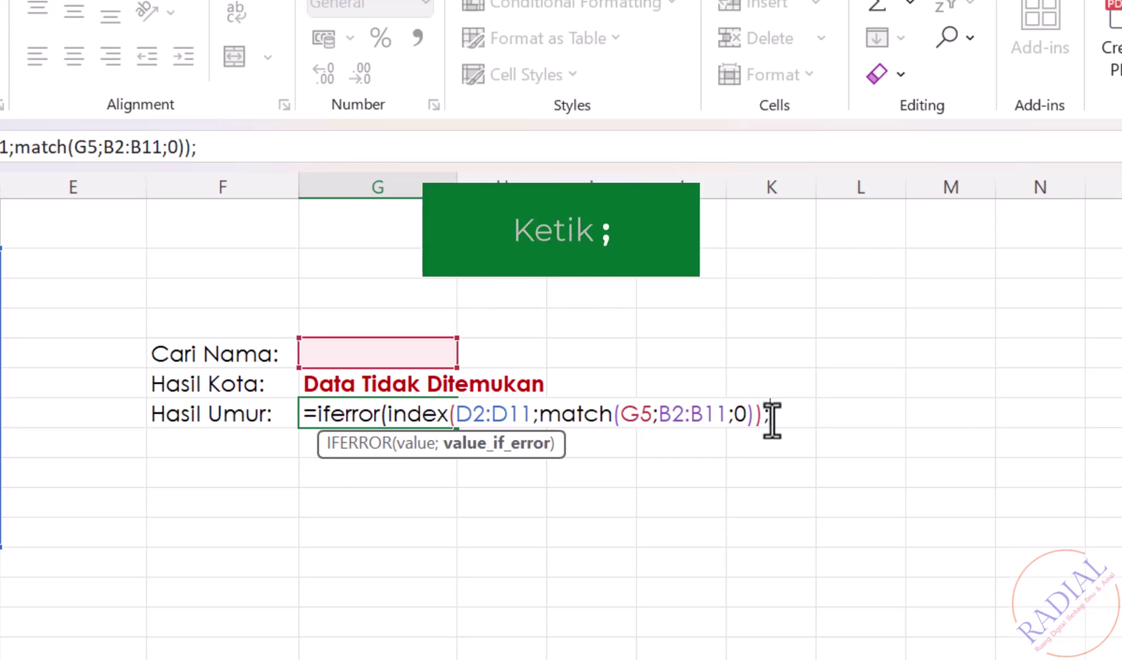
{"action": "type", "text": "\""}
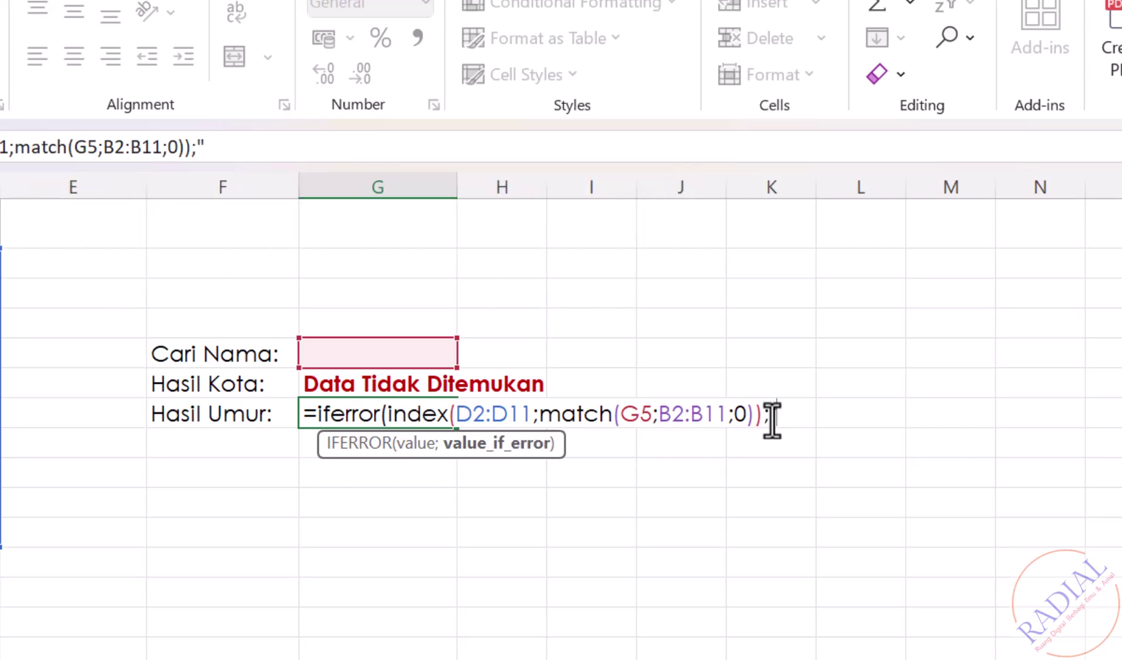
{"action": "type", "text": "Data Ti"}
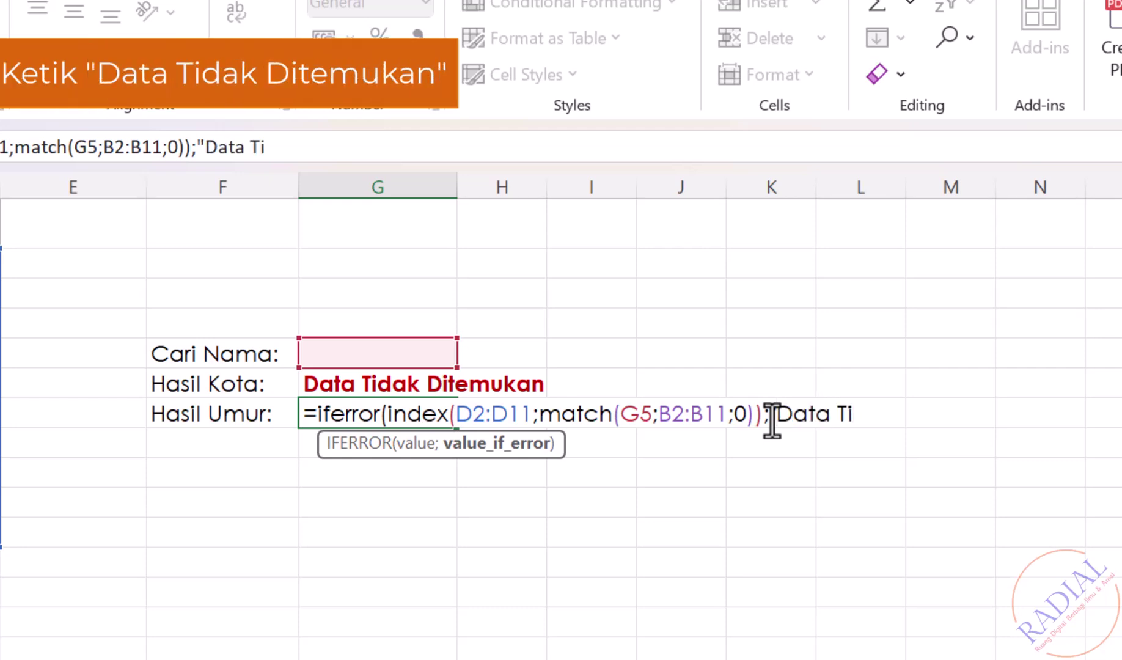
{"action": "type", "text": "dak Ditemuk"}
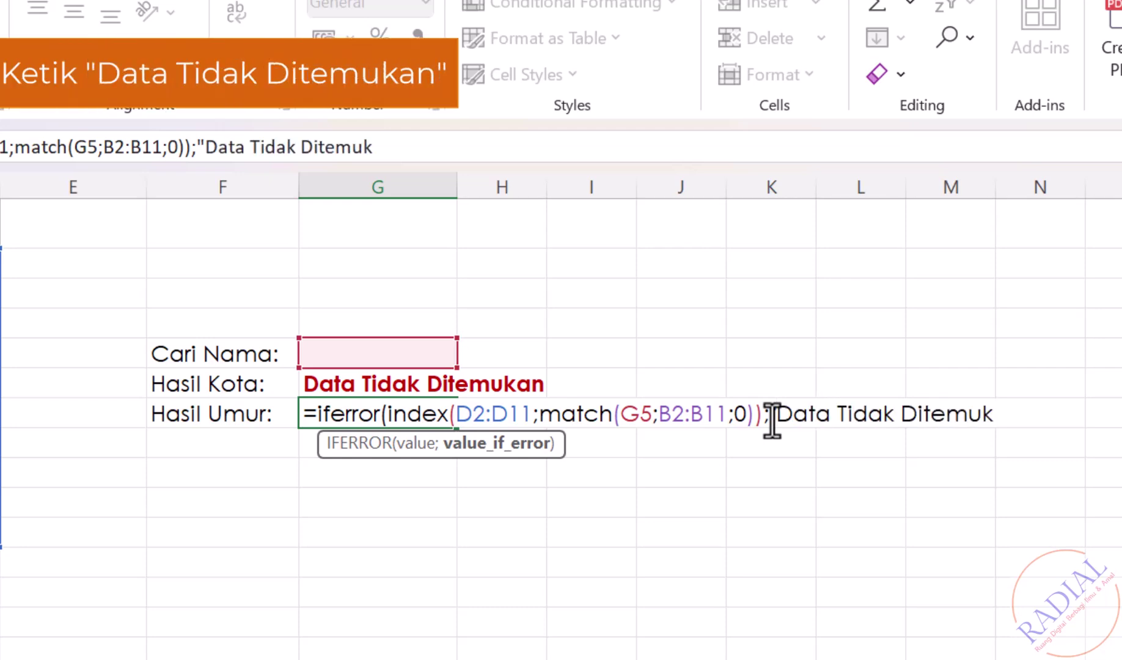
{"action": "type", "text": "an\""}
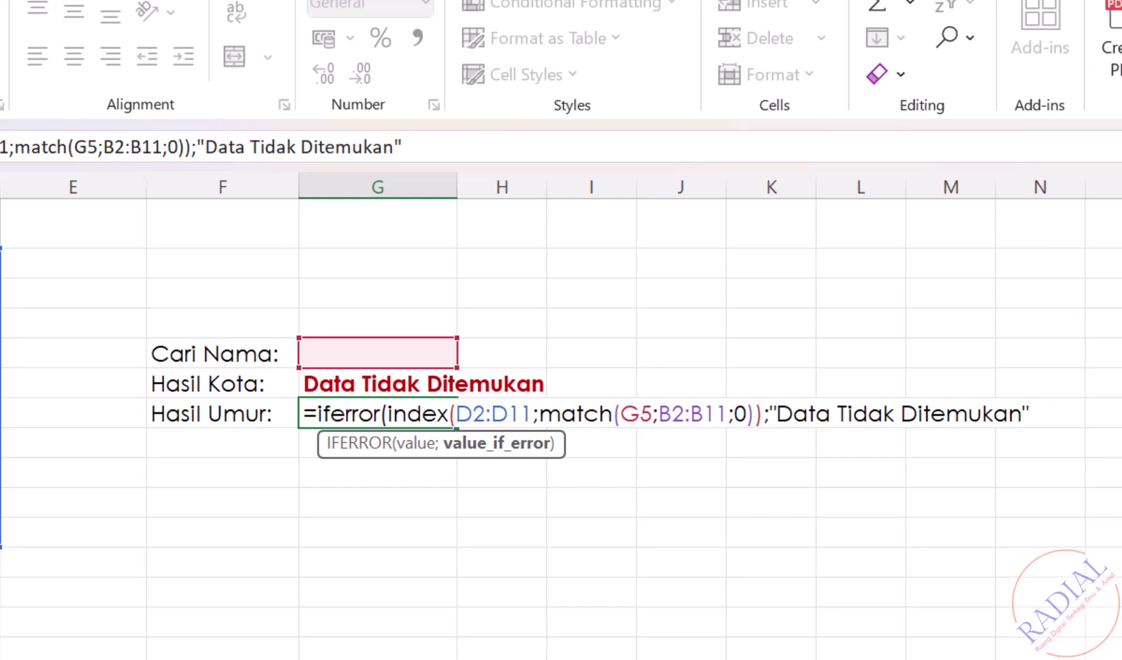
{"action": "type", "text": ")"}
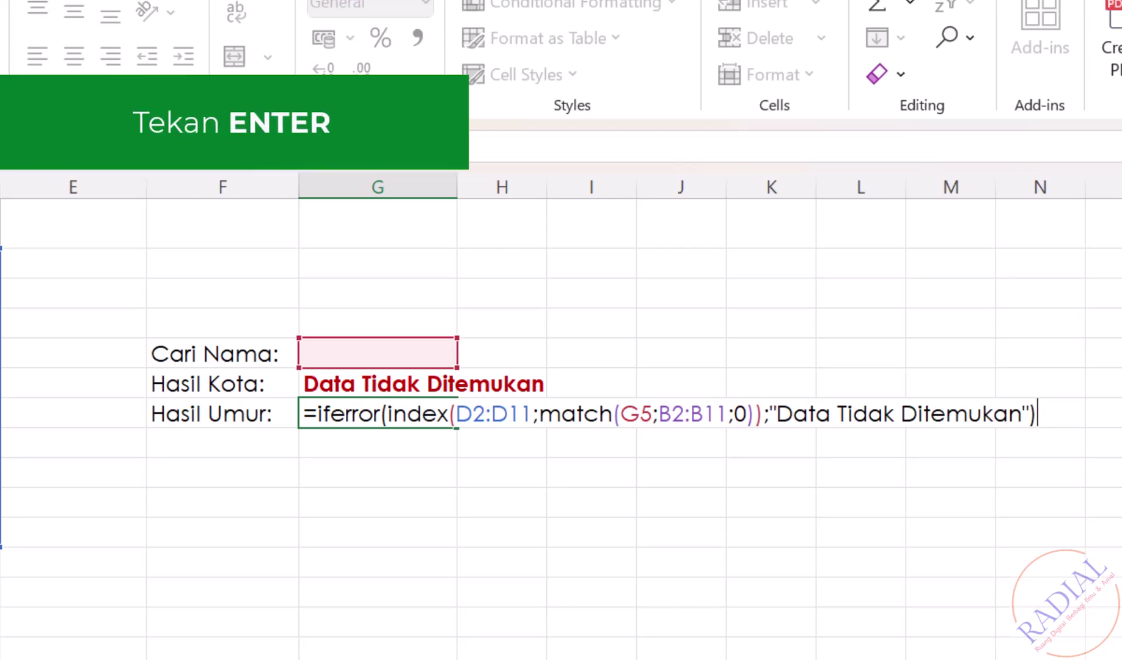
{"action": "key", "text": "Return"}
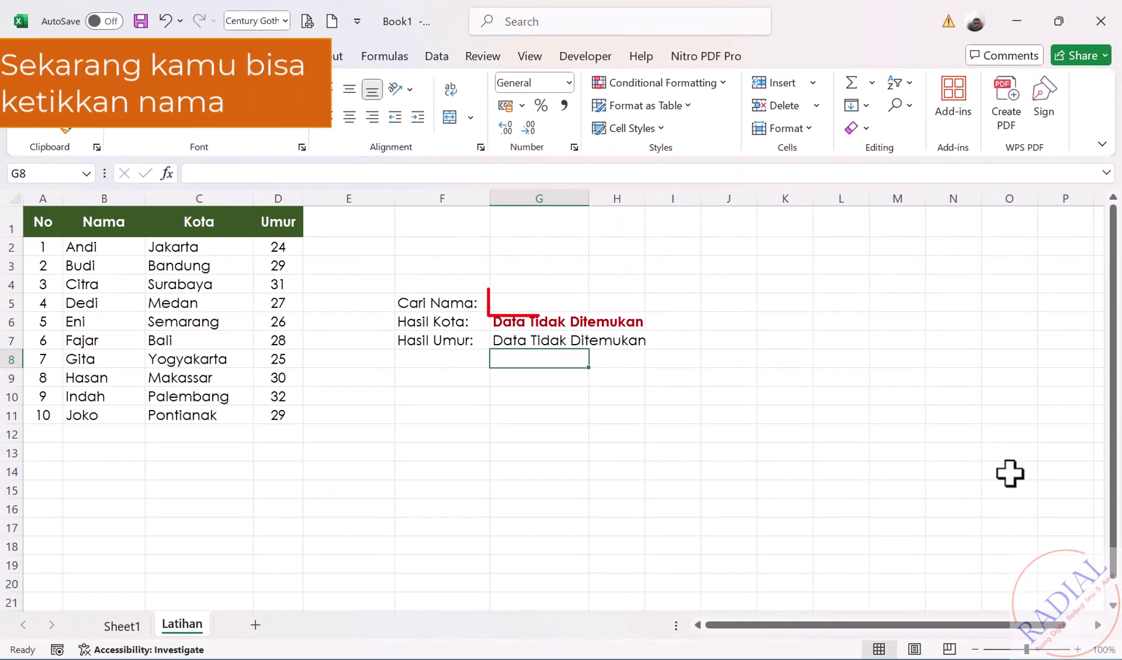
{"action": "left_click", "coordinate": [561, 303]}
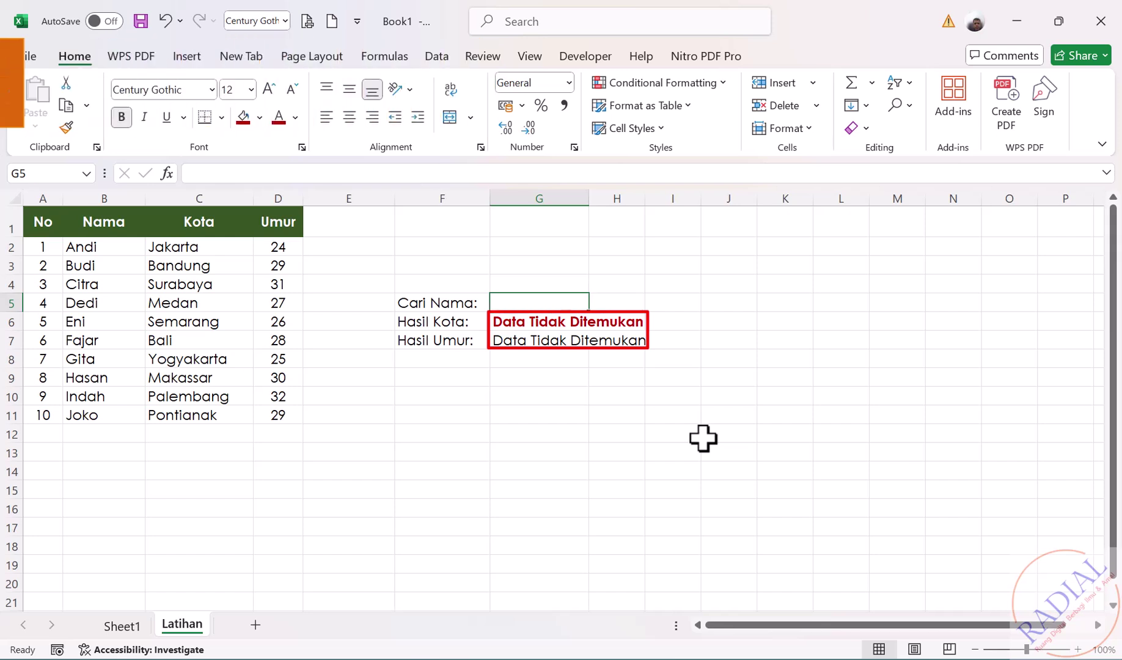
{"action": "type", "text": "Dedi"}
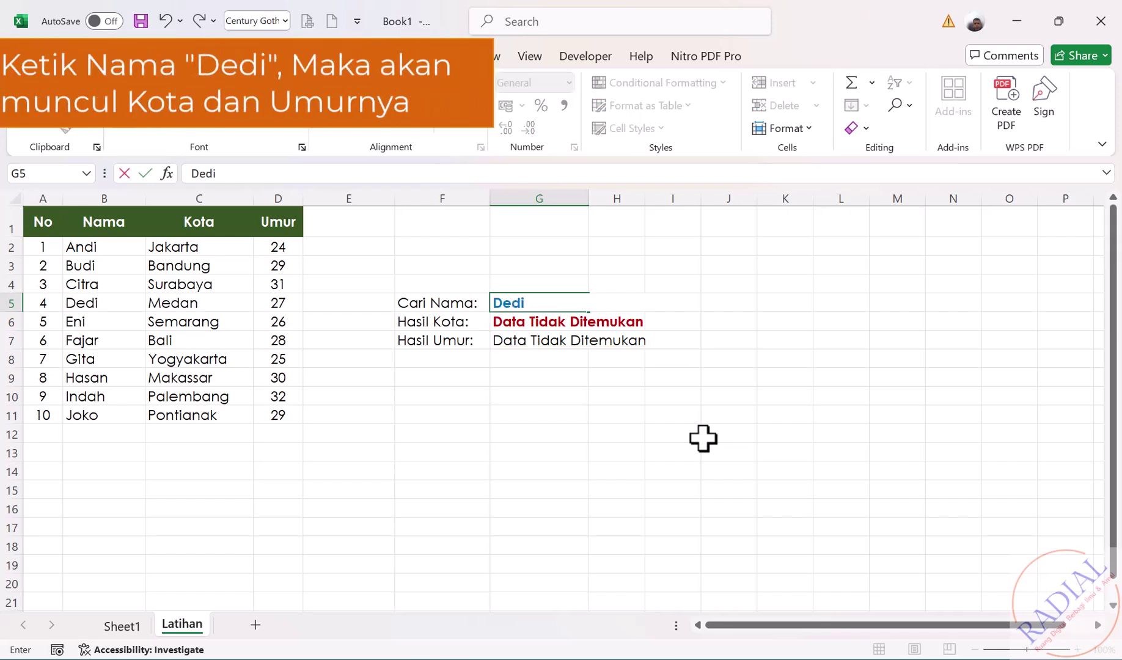
{"action": "key", "text": "Return"}
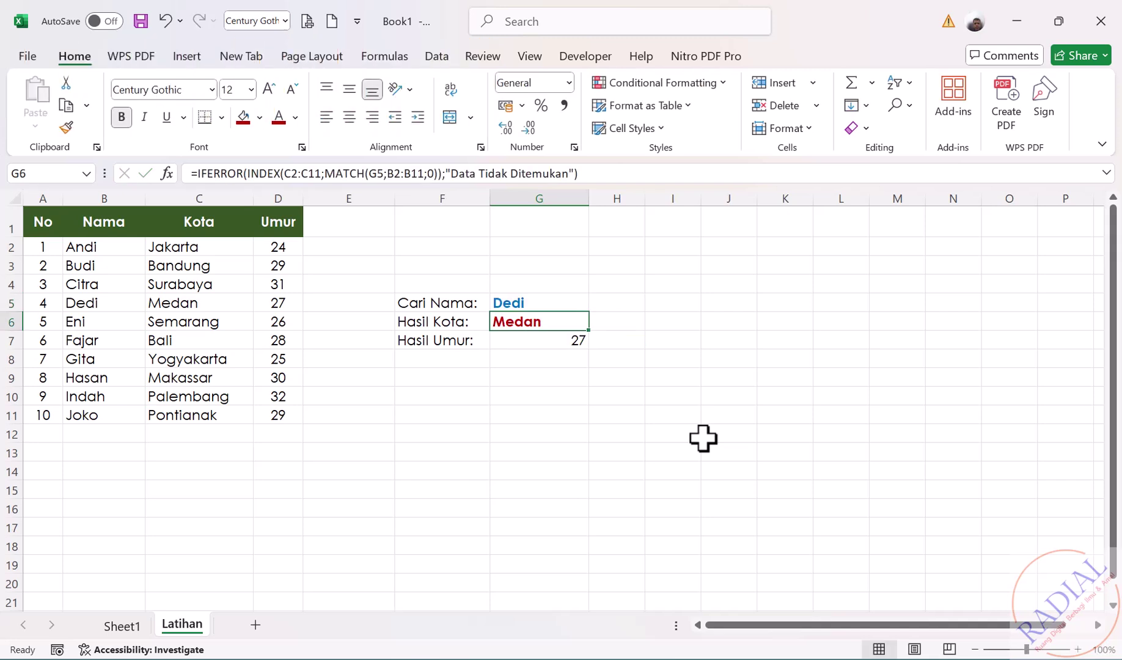
{"action": "left_click", "coordinate": [550, 304]}
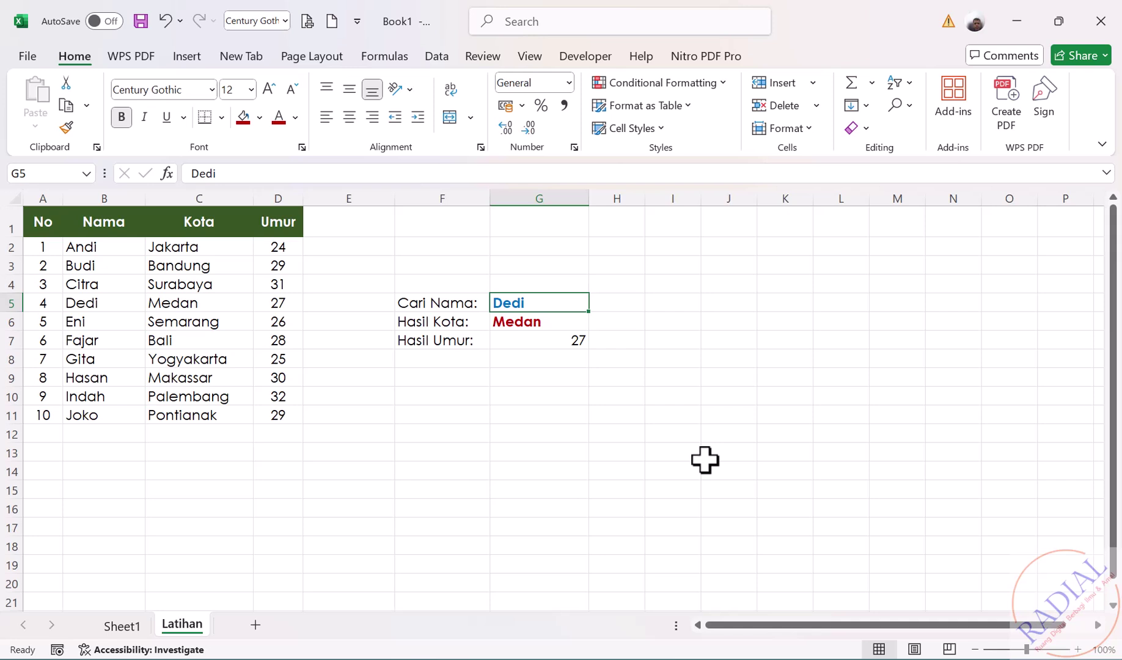
{"action": "type", "text": "Gita"}
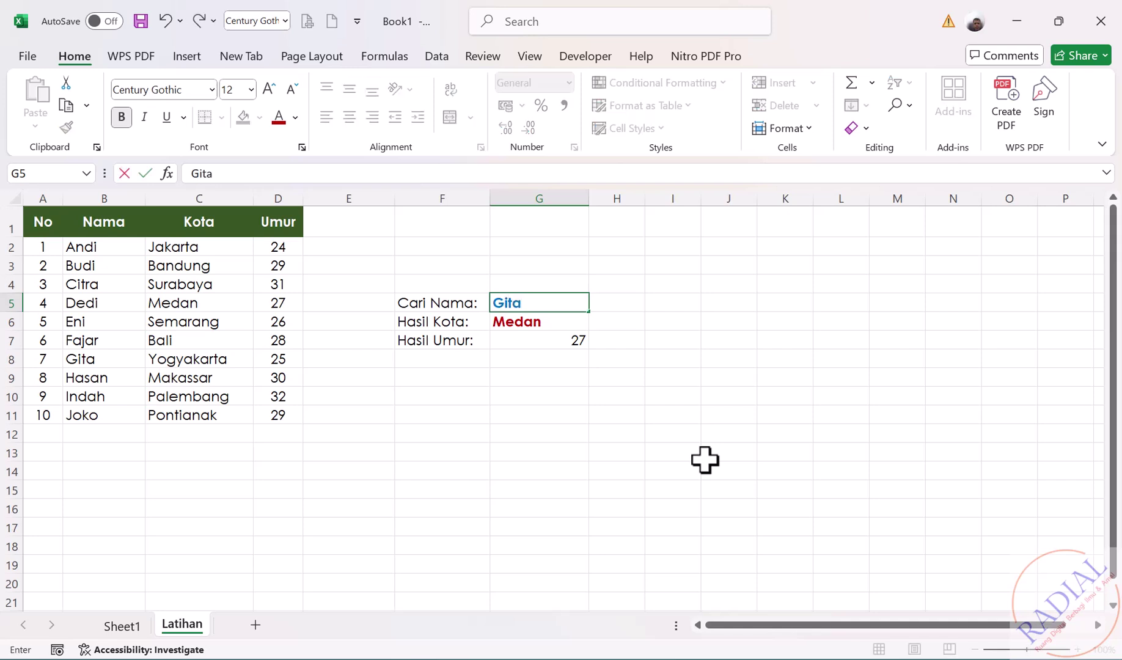
{"action": "key", "text": "Return"}
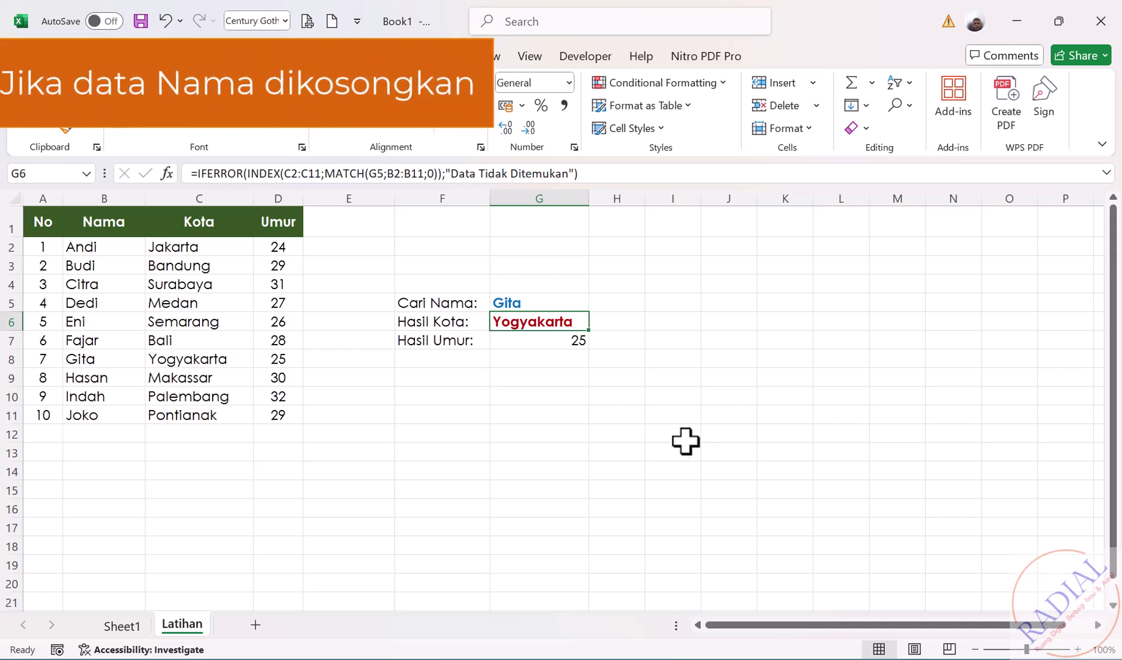
{"action": "left_click", "coordinate": [569, 298]}
{"action": "key", "text": "Delete"}
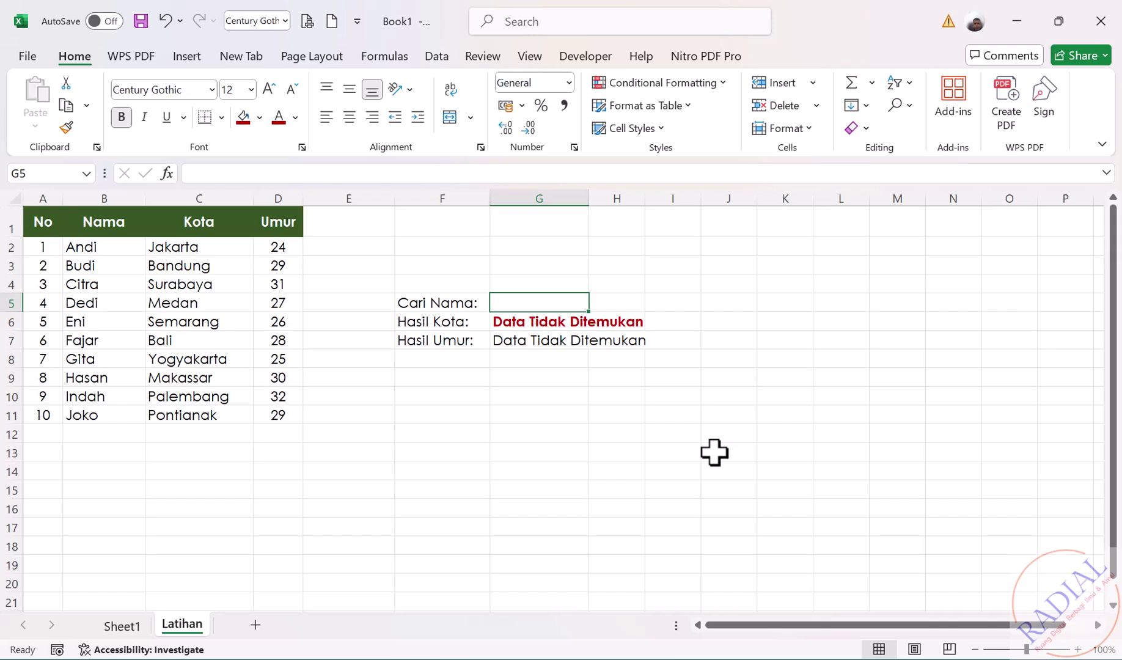
{"action": "left_click", "coordinate": [714, 452]}
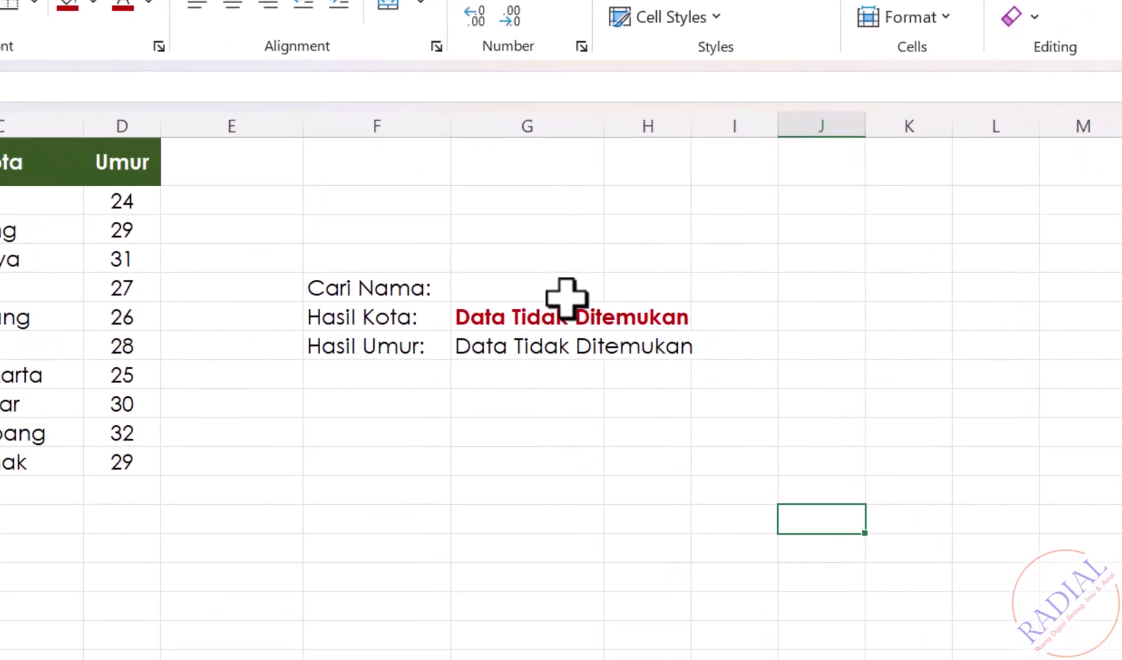
{"action": "left_click", "coordinate": [559, 302]}
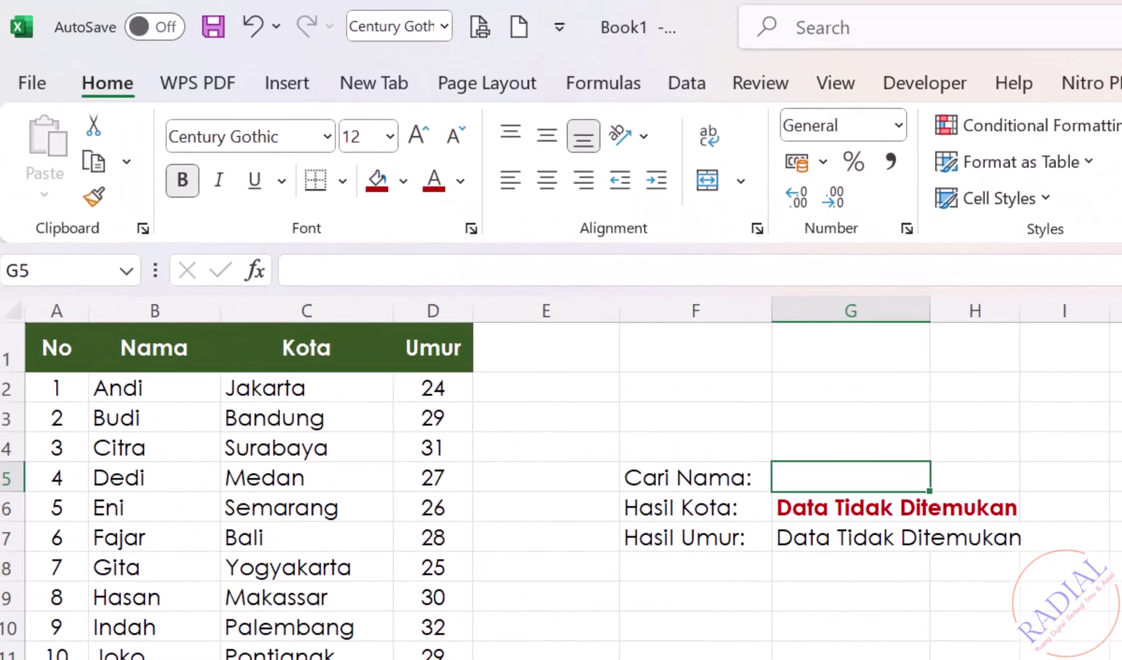
- Add List data validation to G5 with source =$B$2:$B$11 to create a names dropdown
{"action": "left_click", "coordinate": [700, 93]}
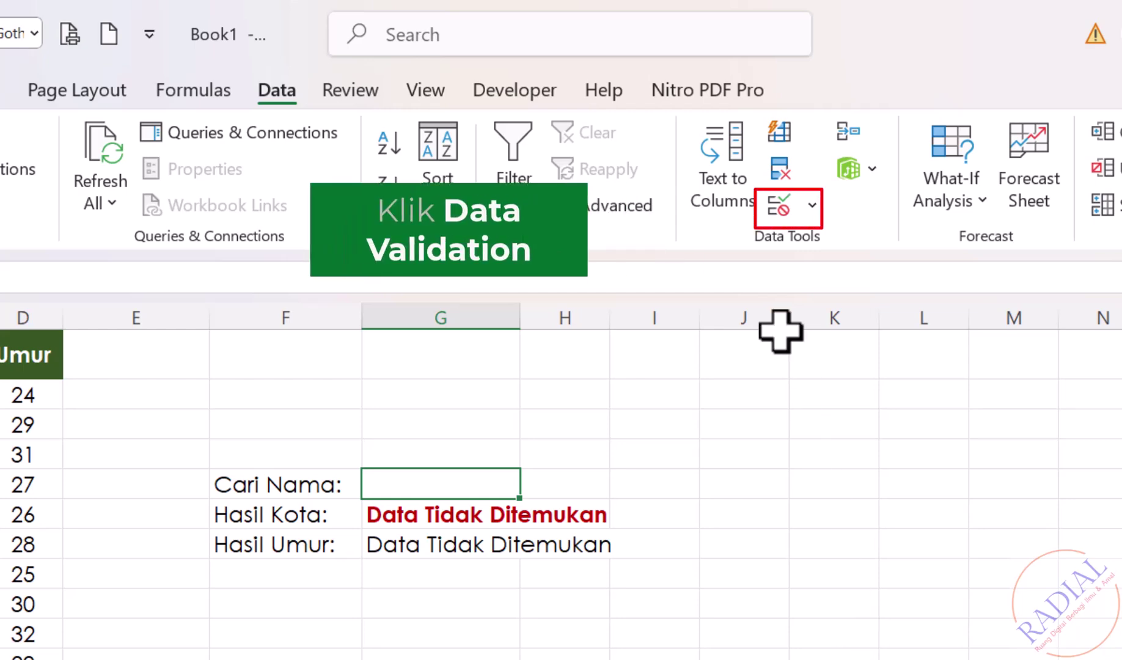
{"action": "left_click", "coordinate": [778, 208]}
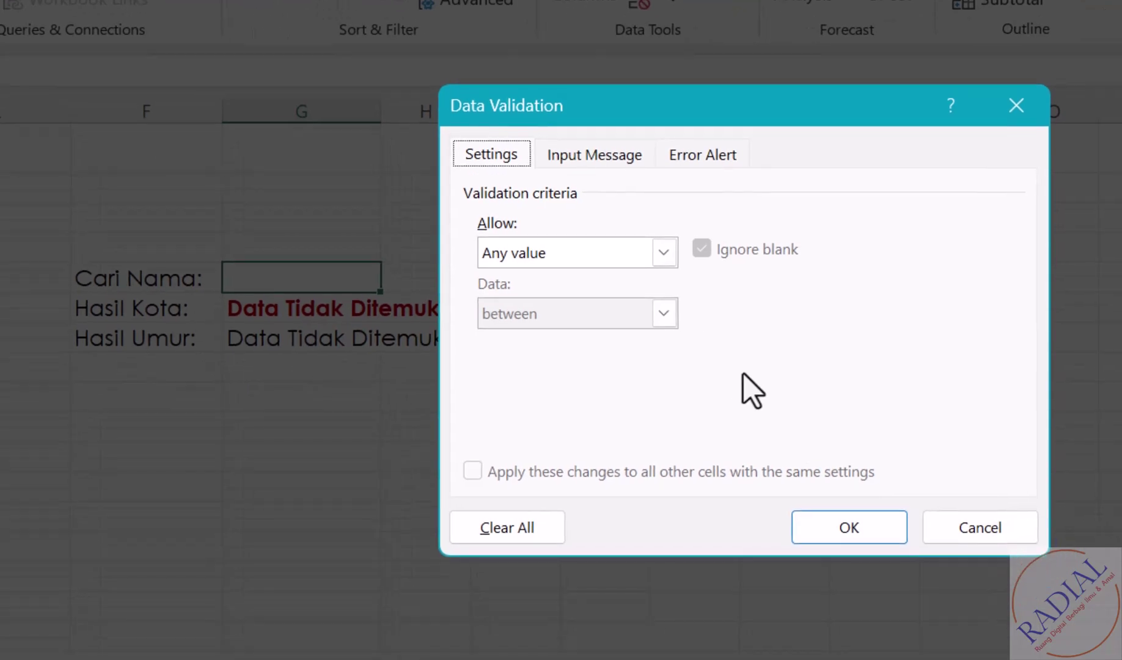
{"action": "left_click", "coordinate": [664, 253]}
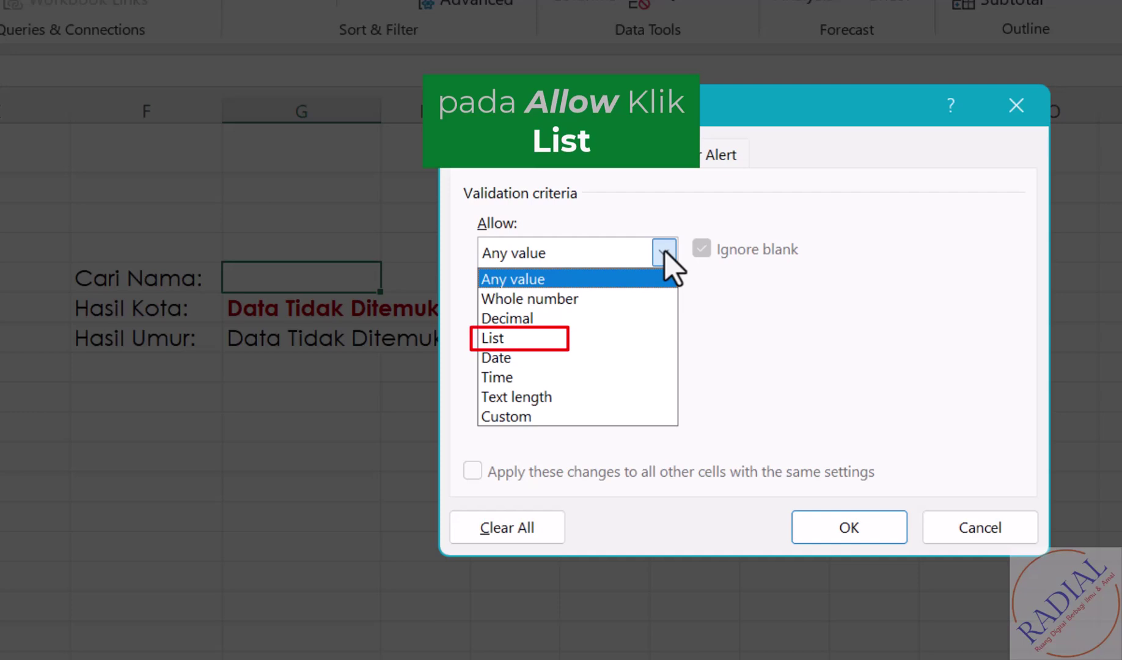
{"action": "left_click", "coordinate": [505, 340]}
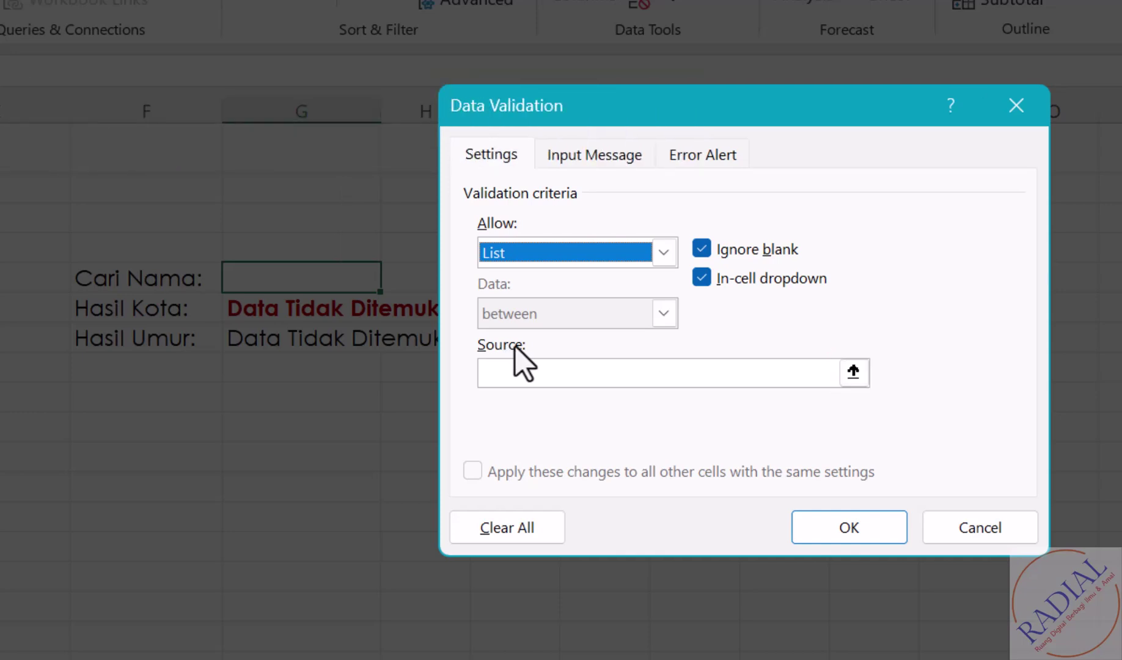
{"action": "left_click", "coordinate": [854, 371]}
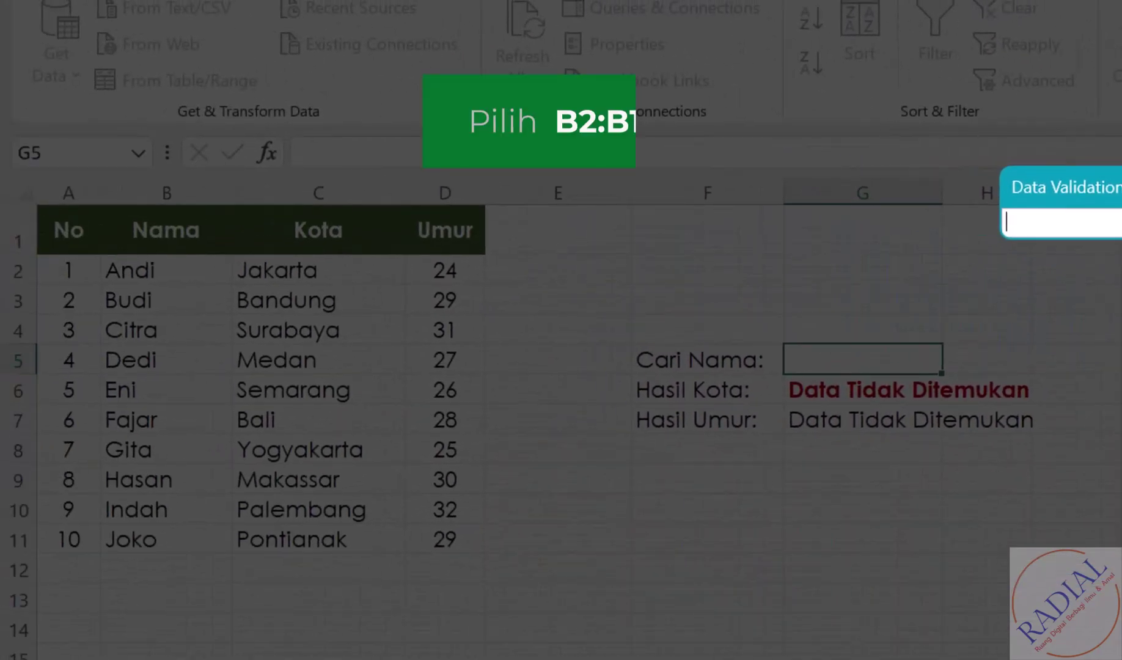
{"action": "left_click_drag", "start_coordinate": [148, 280], "coordinate": [138, 533]}
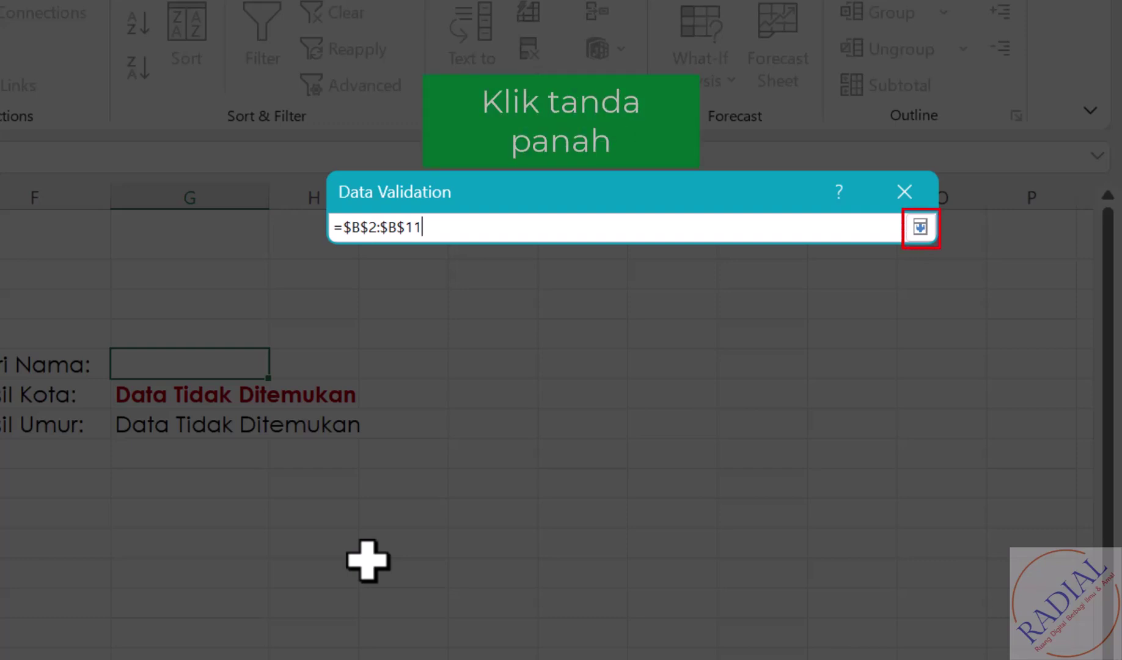
{"action": "left_click", "coordinate": [921, 227]}
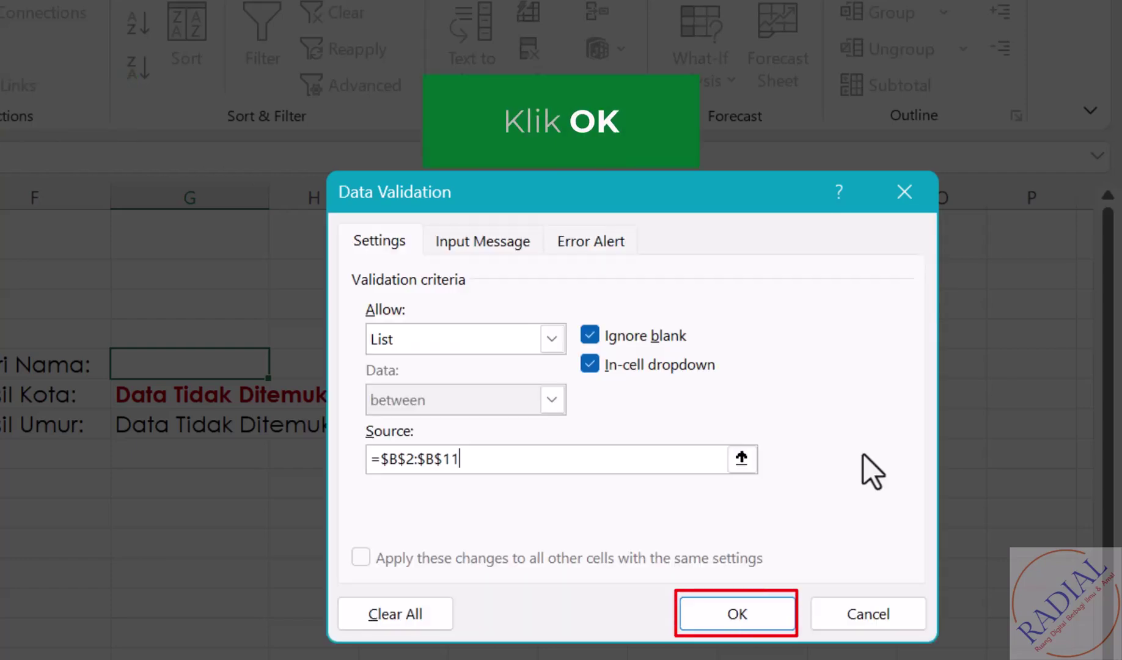
{"action": "left_click", "coordinate": [744, 625]}
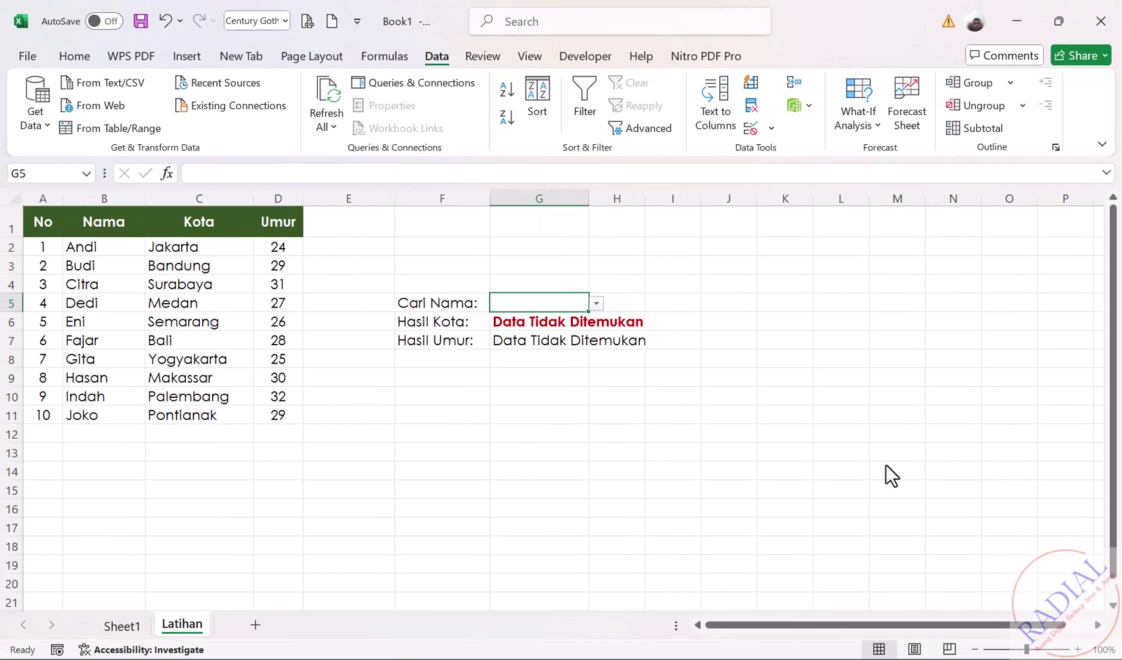
- Test the Cari Nama dropdown with Citra, Hasan, then Joko, showing Pontianak and 29
{"action": "left_click", "coordinate": [598, 305]}
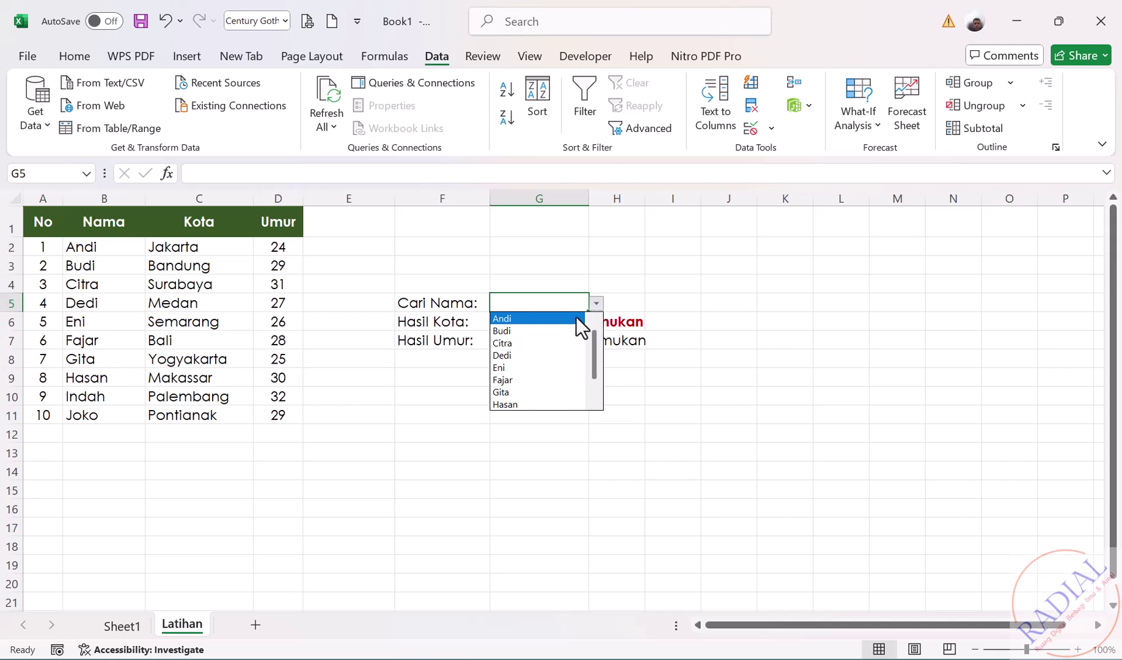
{"action": "left_click", "coordinate": [501, 341]}
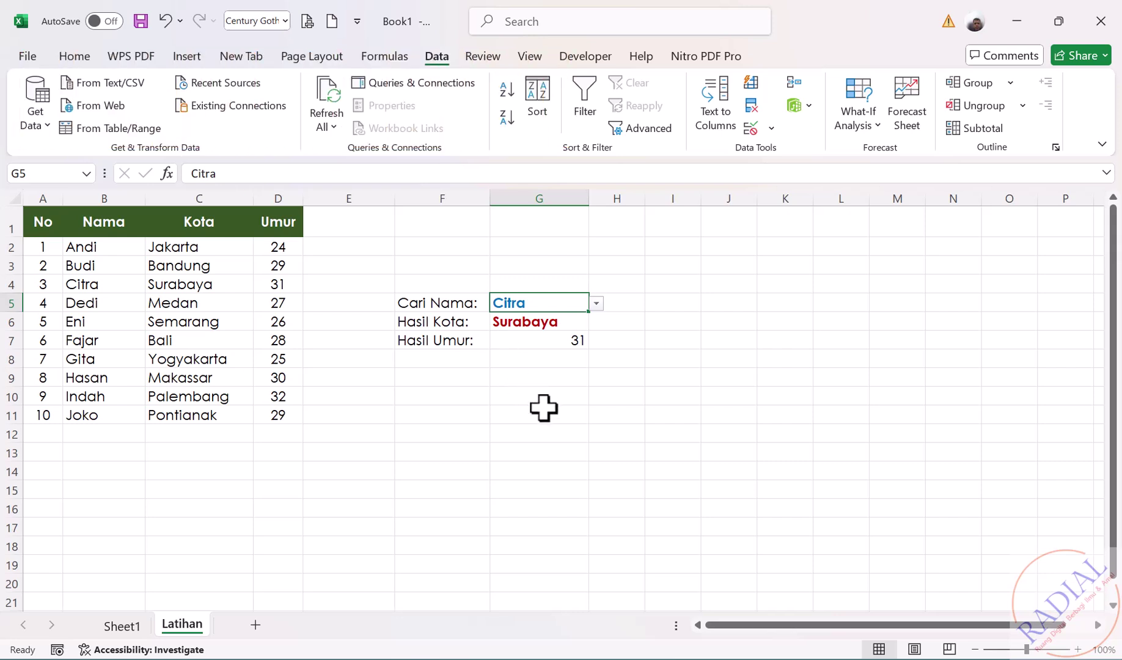
{"action": "left_click", "coordinate": [596, 303]}
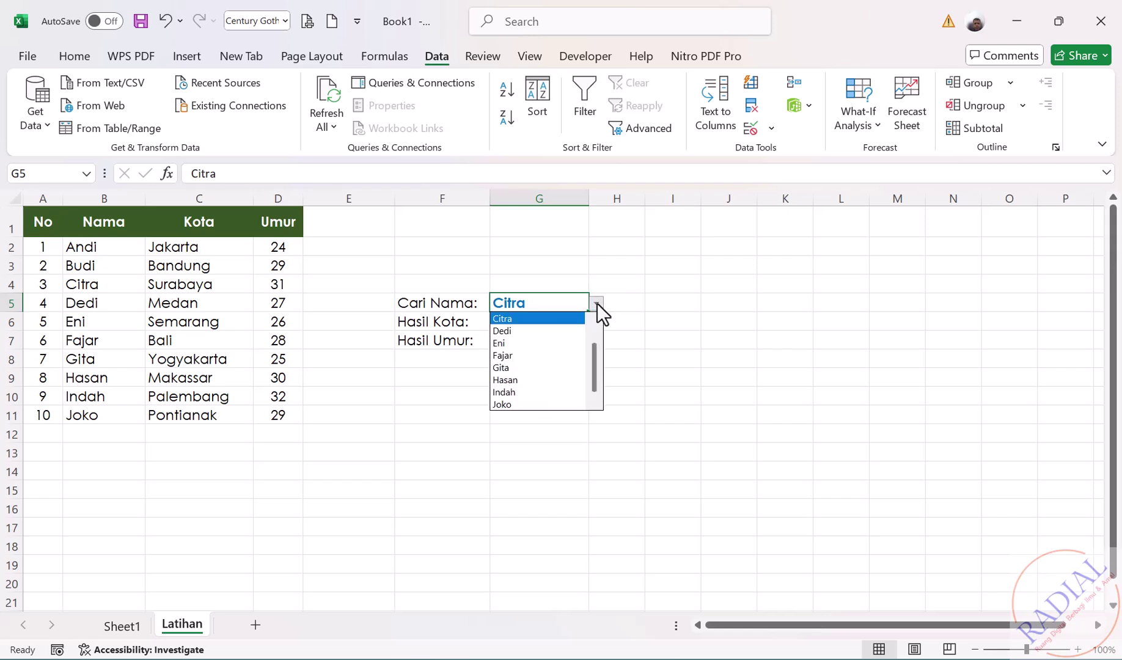
{"action": "left_click", "coordinate": [511, 383]}
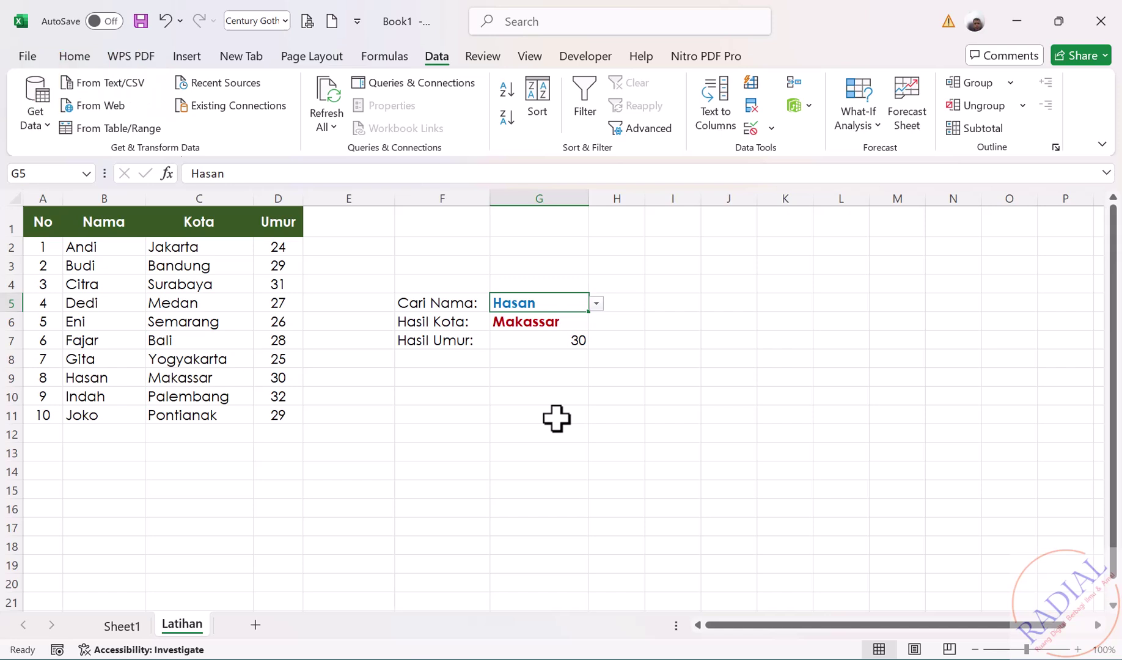
{"action": "left_click", "coordinate": [596, 303]}
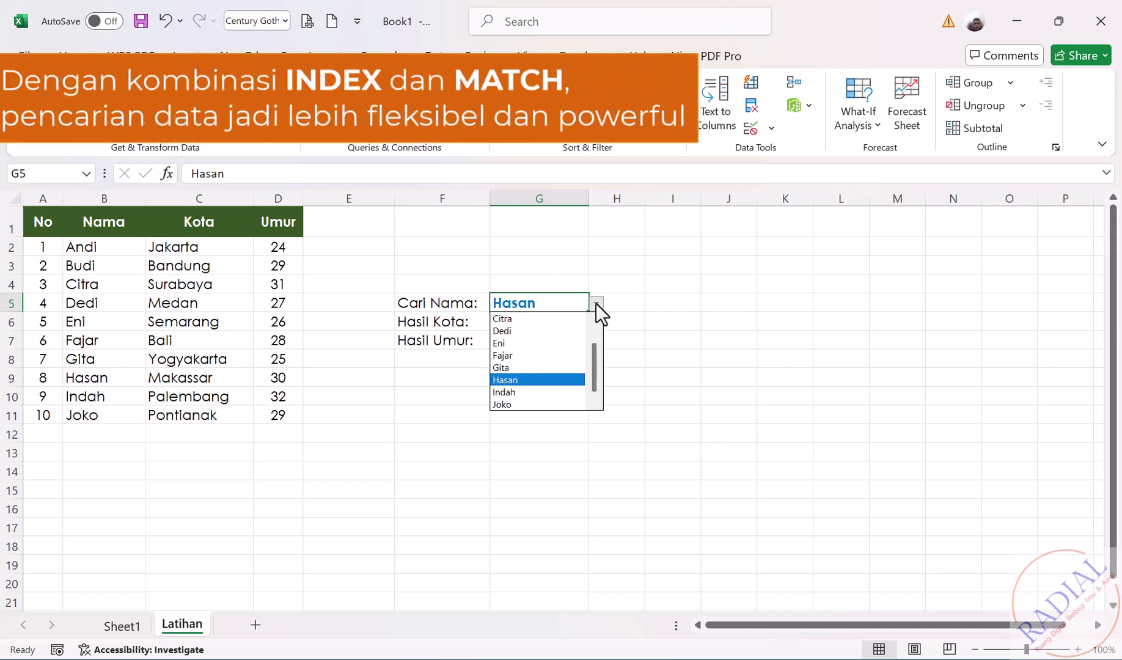
{"action": "left_click", "coordinate": [514, 405]}
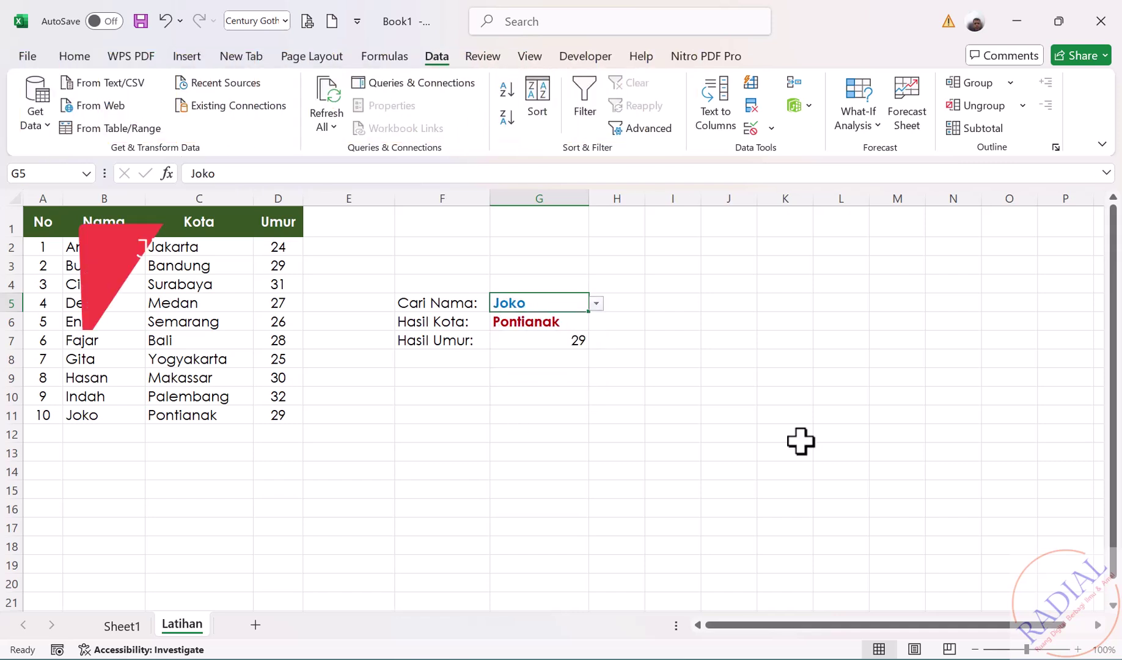